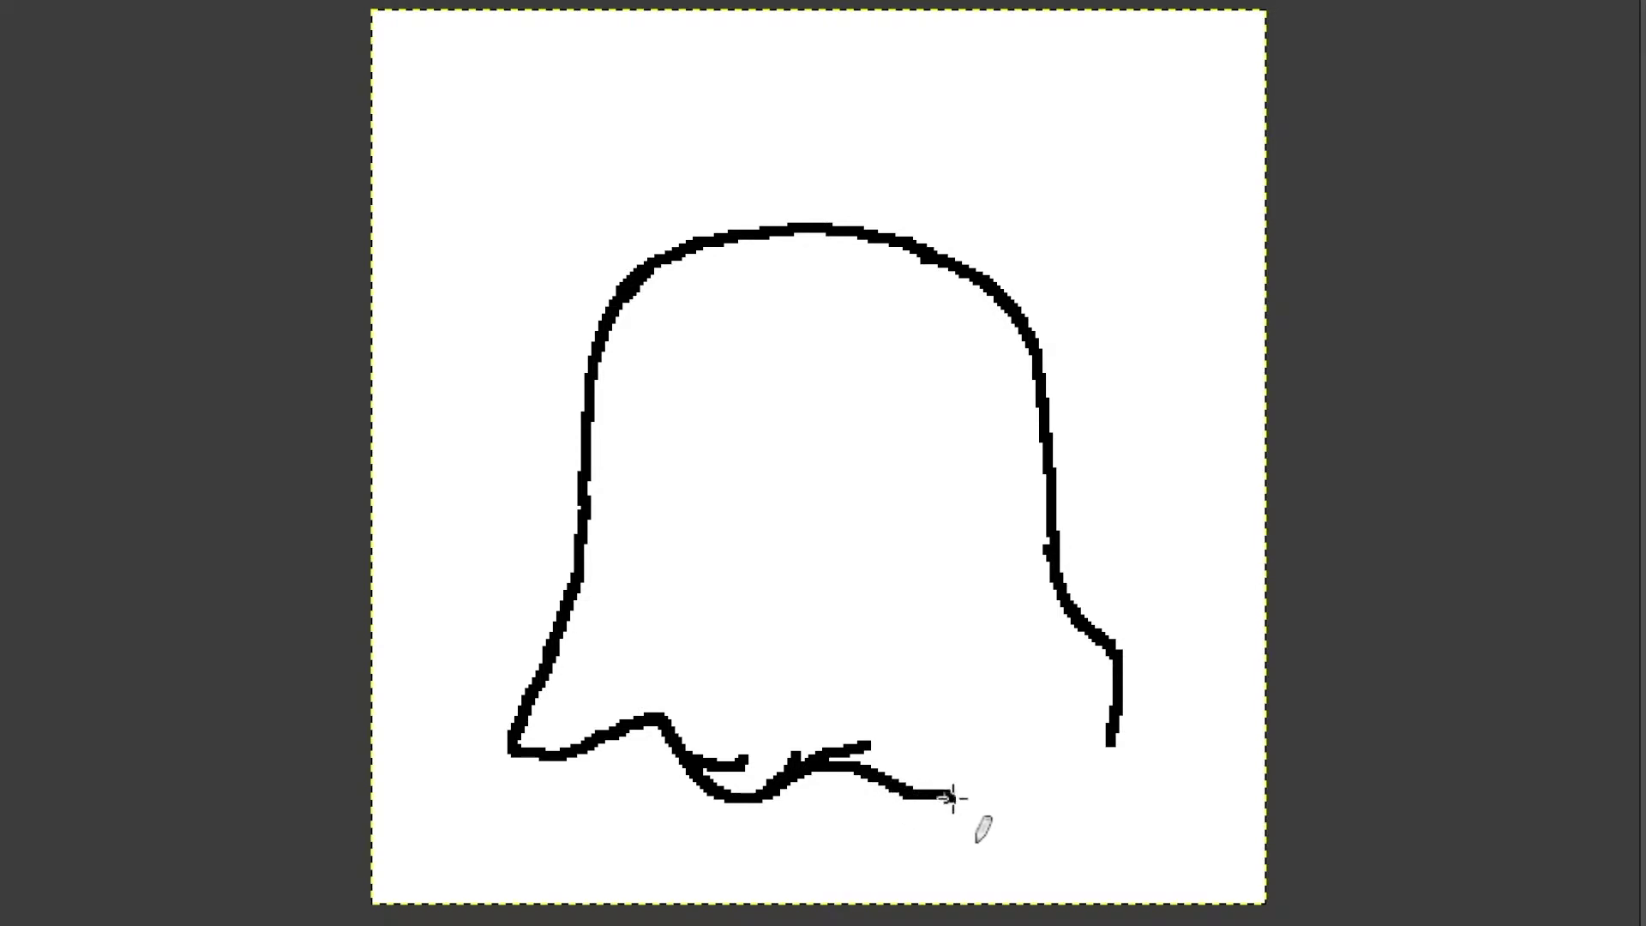
# Step: Undo the last hem stroke and redraw the ghost's wavy black hem from the middle fold to the right edge
pyautogui.hotkey('ctrl', 'z')
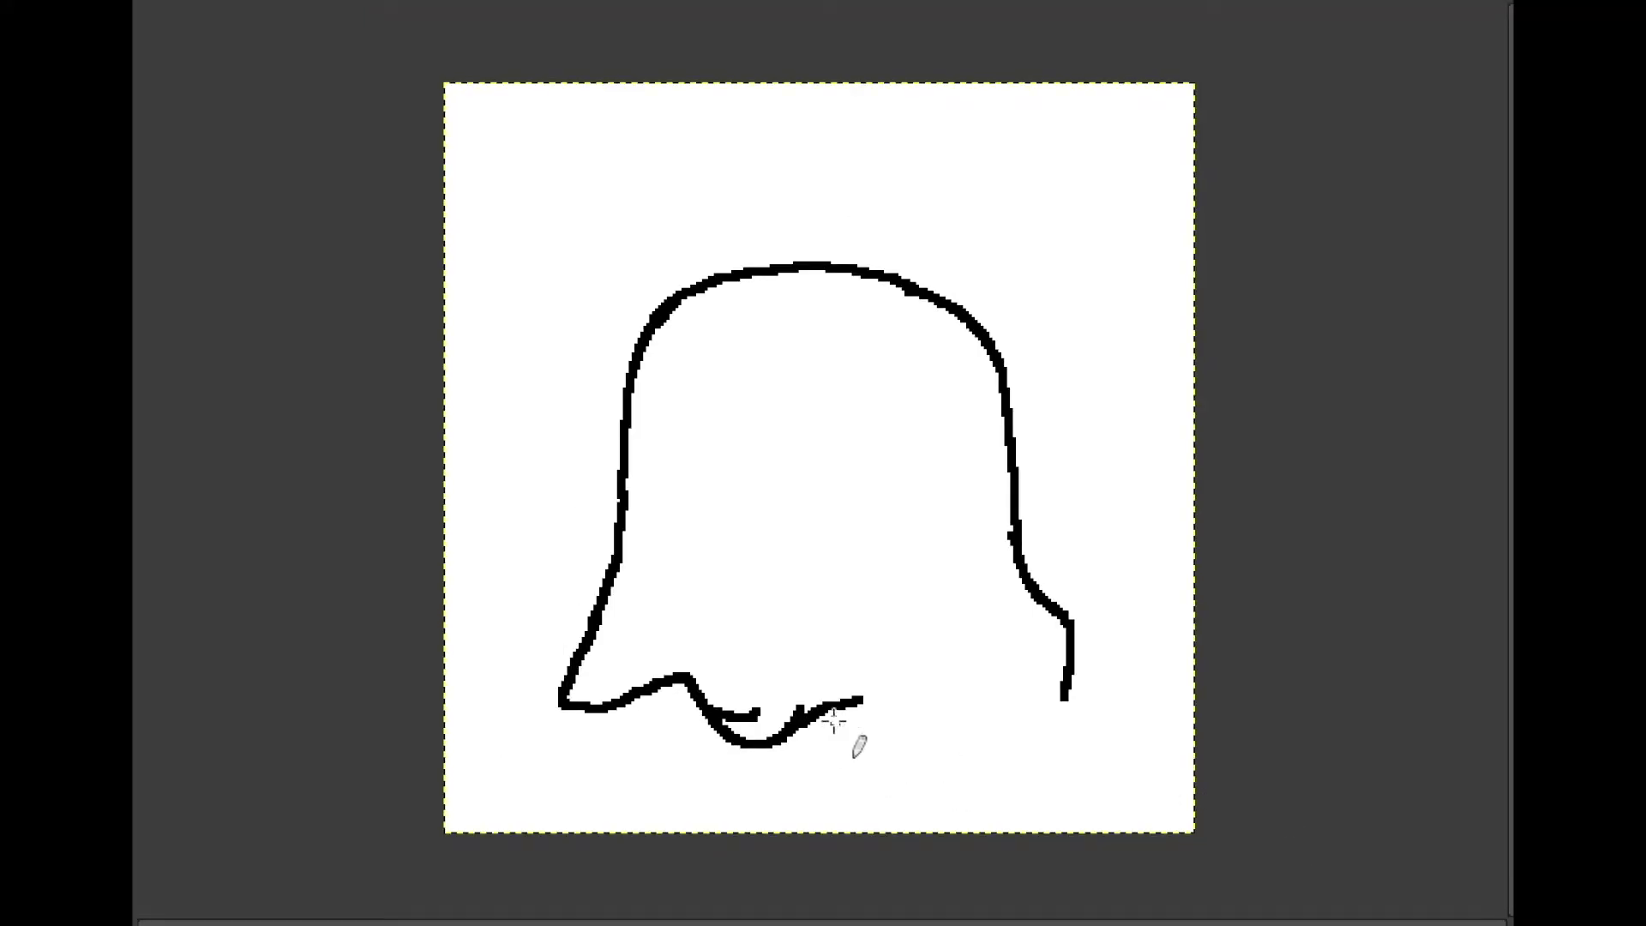
pyautogui.moveTo(888, 727)
pyautogui.mouseDown()
pyautogui.moveTo(947, 752)
pyautogui.moveTo(988, 715)
pyautogui.moveTo(1037, 733)
pyautogui.moveTo(1066, 699)
pyautogui.mouseUp()
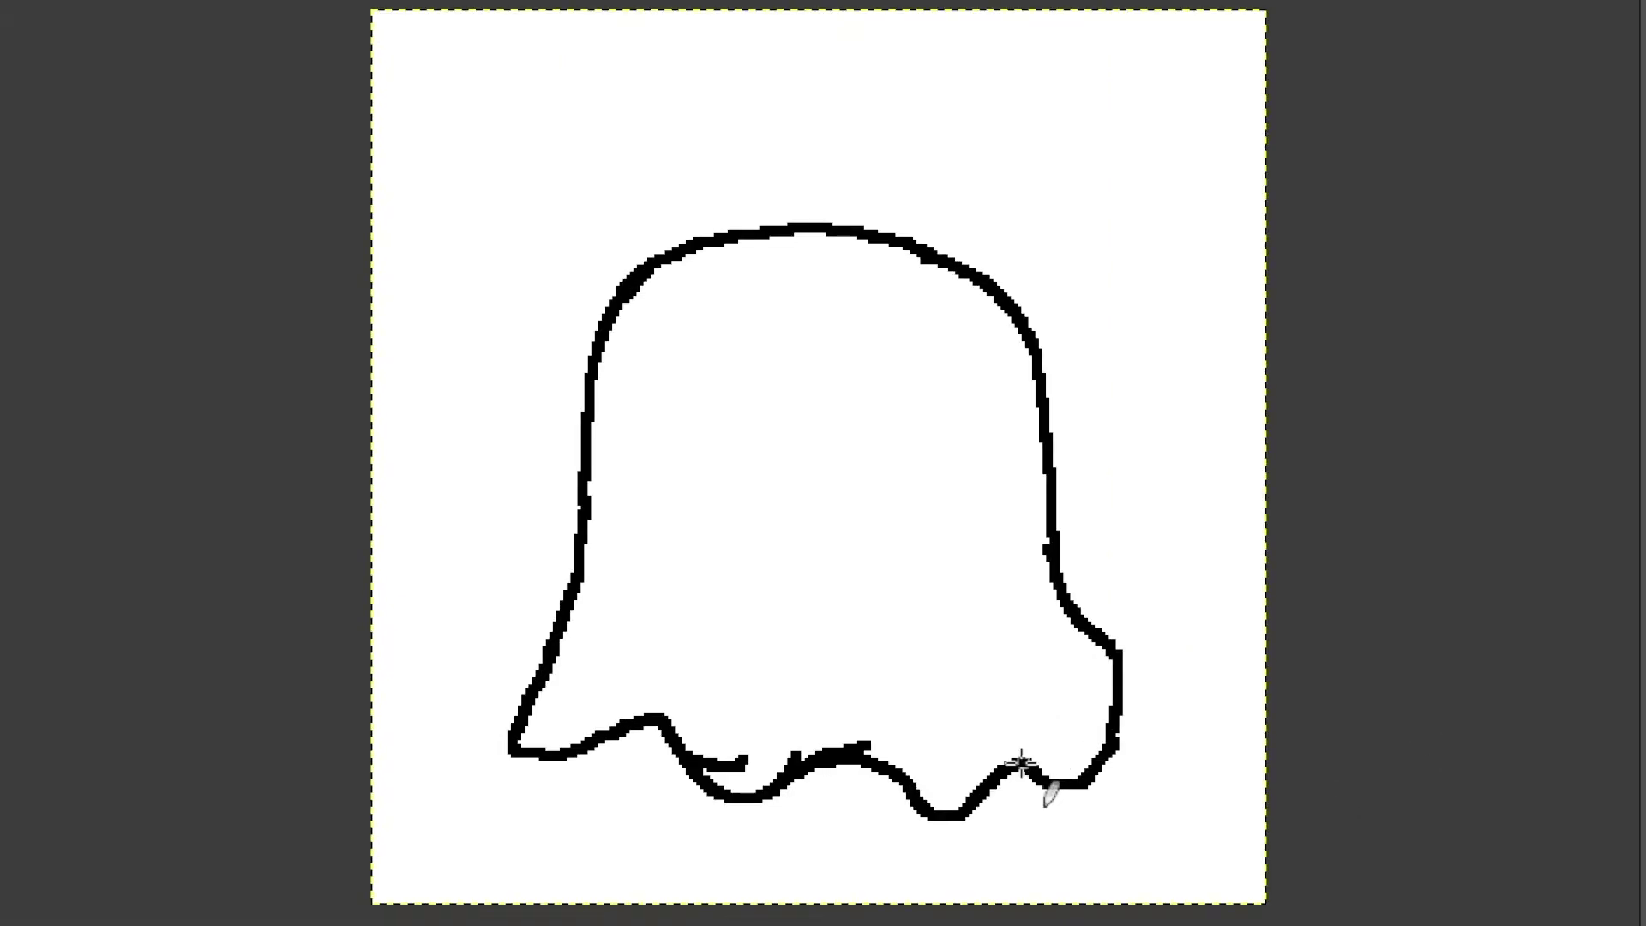
pyautogui.moveTo(1017, 769); pyautogui.dragTo(1116, 743)
# Step: Erase the stray lines along the ghost's hem and clean up the outline at its right corner
pyautogui.click(834, 754)
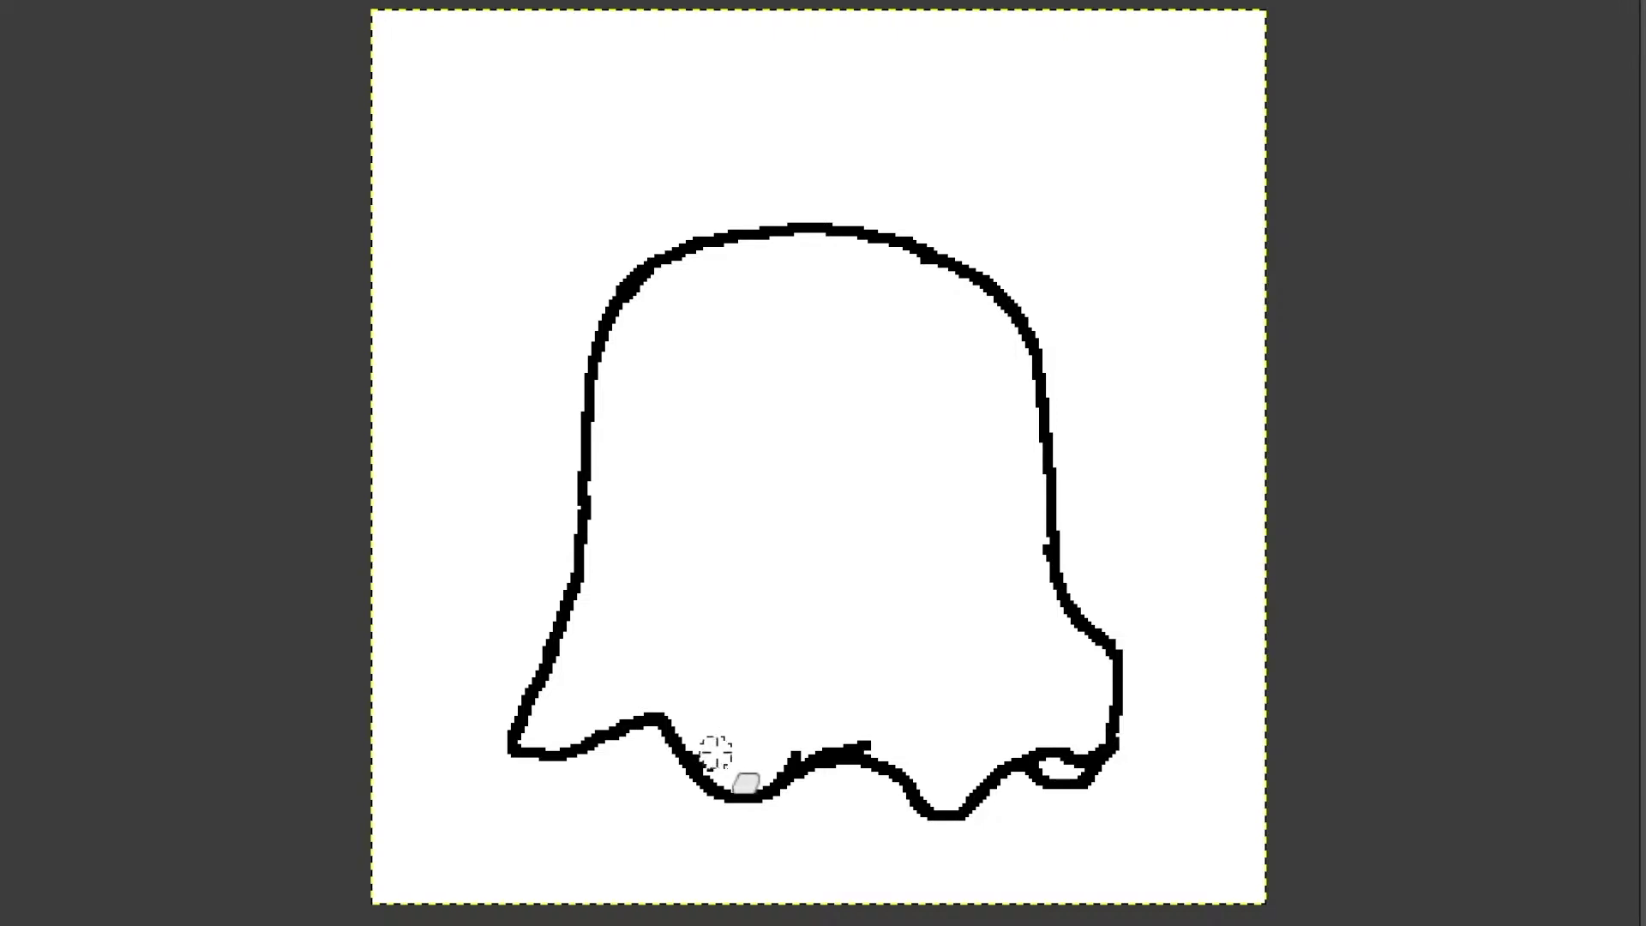
pyautogui.moveTo(901, 753)
pyautogui.mouseDown()
pyautogui.moveTo(831, 735)
pyautogui.moveTo(786, 749)
pyautogui.mouseUp()
pyautogui.moveTo(1102, 776); pyautogui.dragTo(1048, 778)
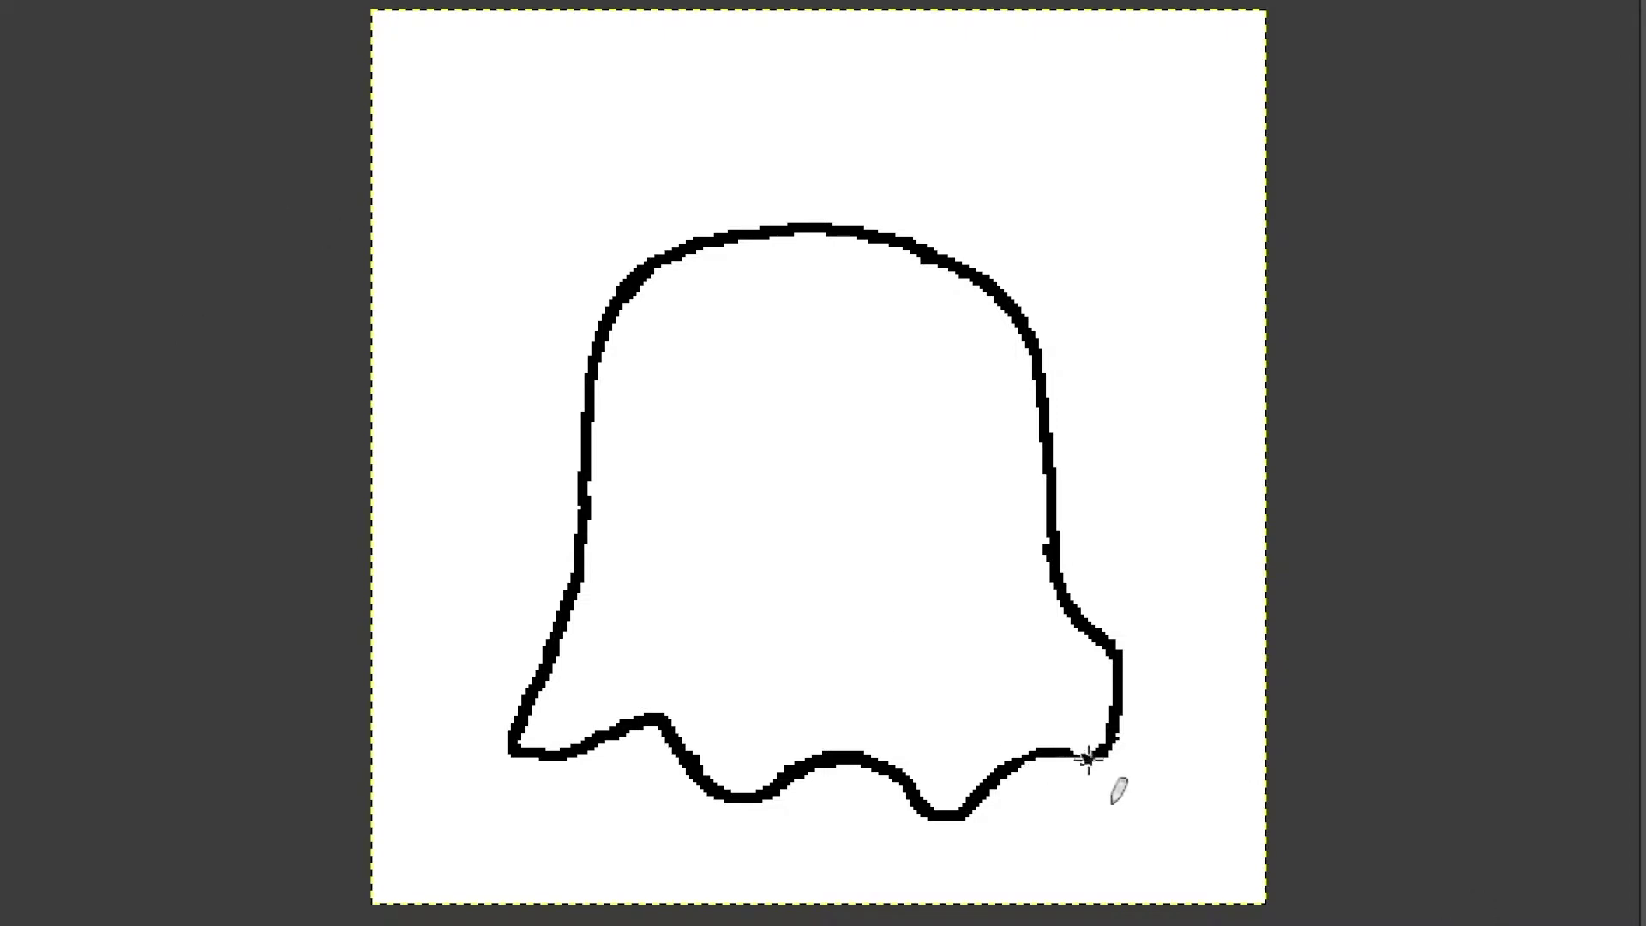
pyautogui.moveTo(1087, 758); pyautogui.dragTo(1038, 753)
# Step: Draw a short grey fold line in the ghost's lower-left corner and recolour it a lighter grey
pyautogui.moveTo(1516, 25)
pyautogui.mouseDown()
pyautogui.moveTo(1510, 43)
pyautogui.moveTo(1510, 3)
pyautogui.mouseUp()
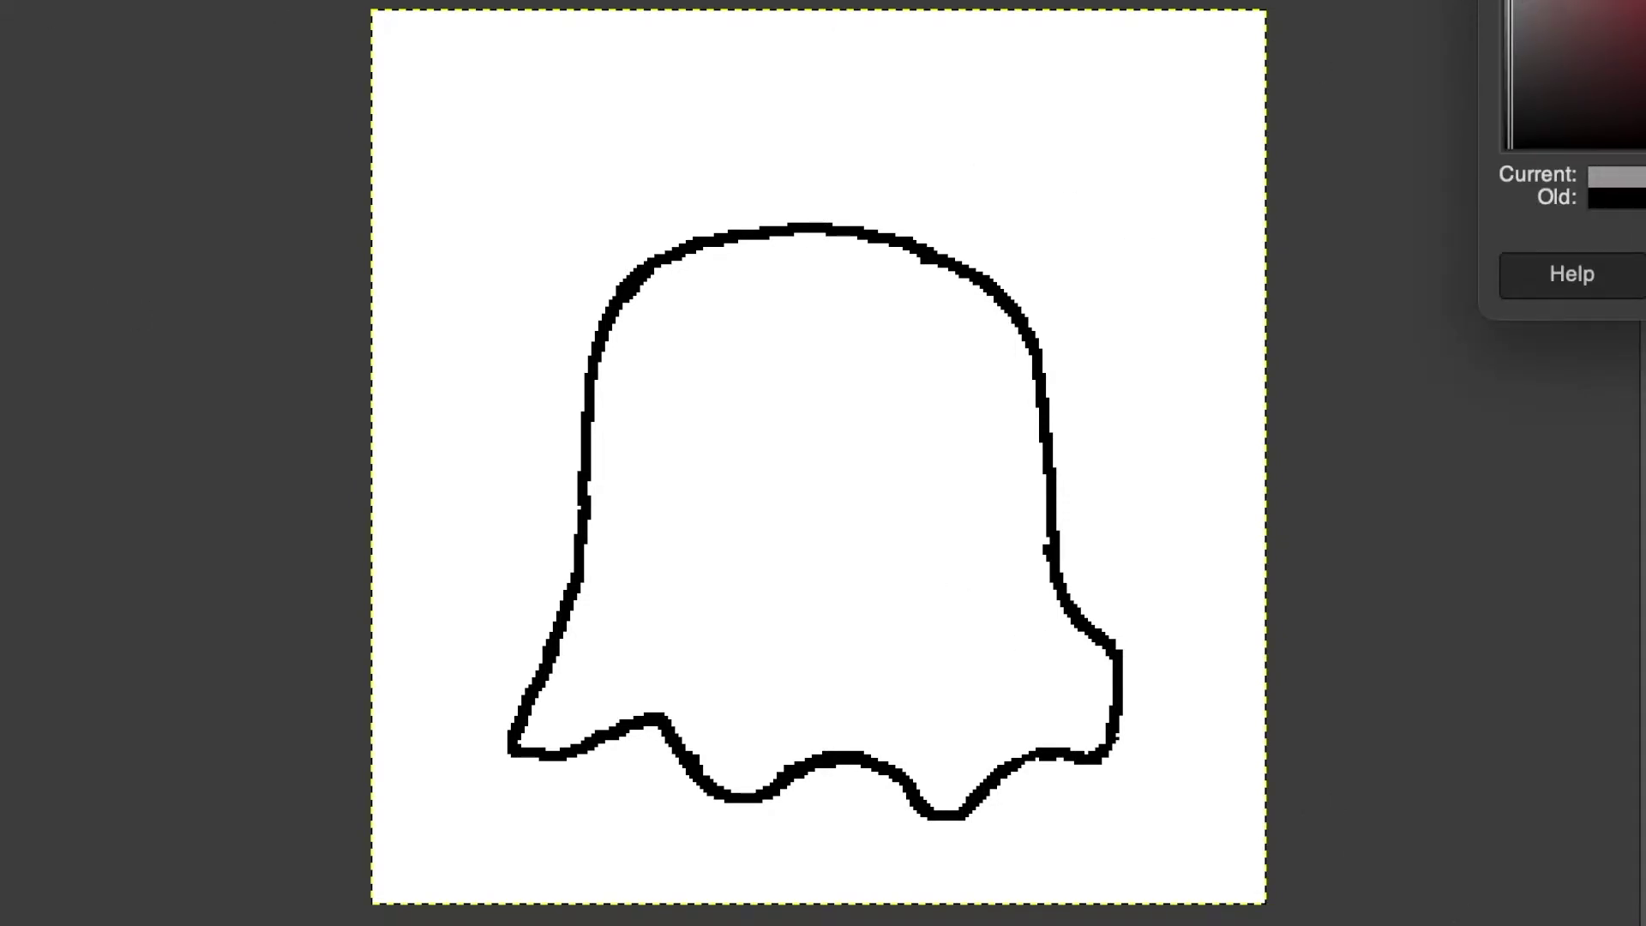
pyautogui.press('Return')
pyautogui.moveTo(579, 733); pyautogui.dragTo(618, 664)
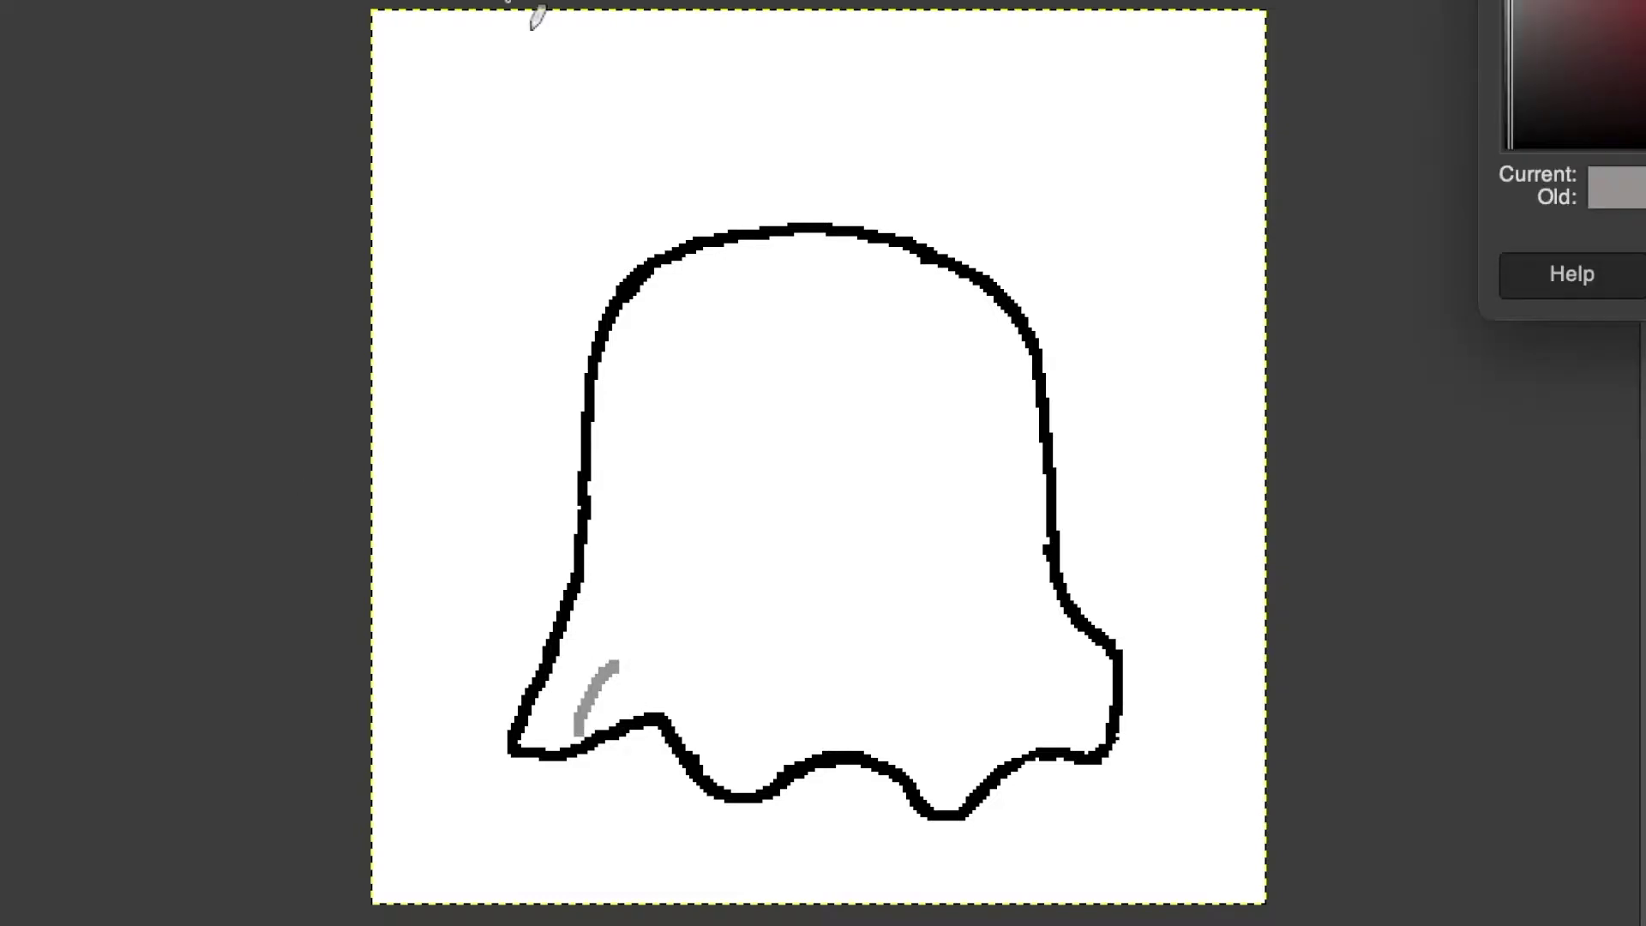
pyautogui.press('Return')
pyautogui.click(602, 682)
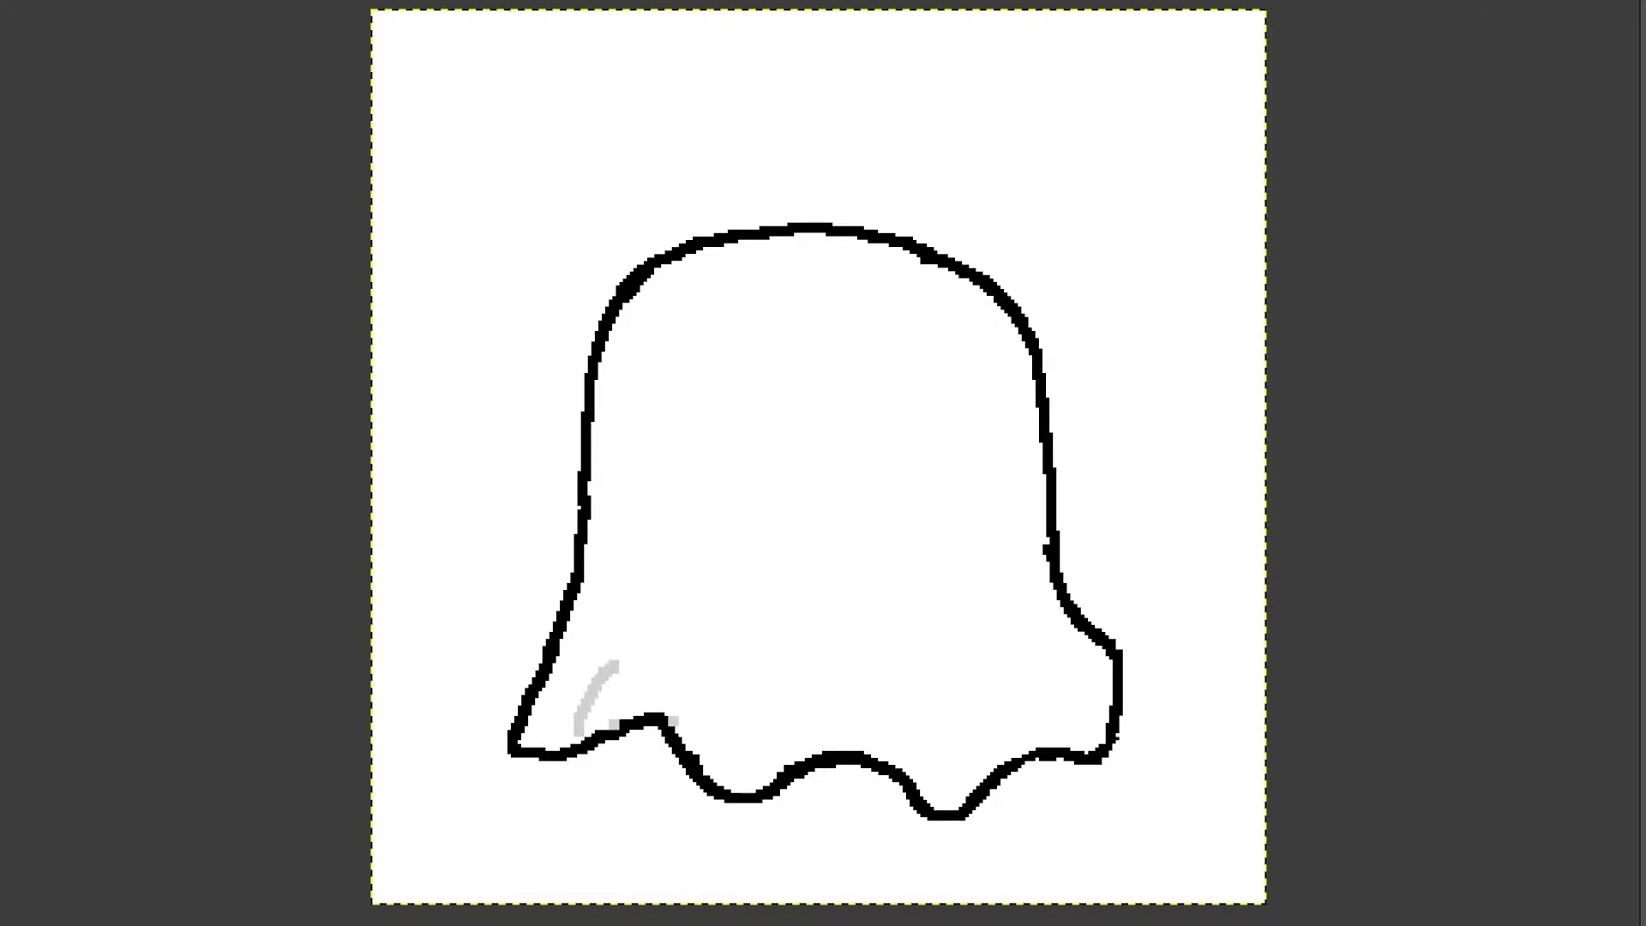
# Step: Paint two filled light-grey tapered folds rising from the hem, one at the left and one in the middle
pyautogui.moveTo(673, 605)
pyautogui.mouseDown()
pyautogui.moveTo(616, 722)
pyautogui.moveTo(678, 651)
pyautogui.moveTo(679, 595)
pyautogui.moveTo(623, 718)
pyautogui.moveTo(668, 710)
pyautogui.moveTo(643, 690)
pyautogui.moveTo(691, 577)
pyautogui.moveTo(669, 656)
pyautogui.moveTo(626, 705)
pyautogui.mouseUp()
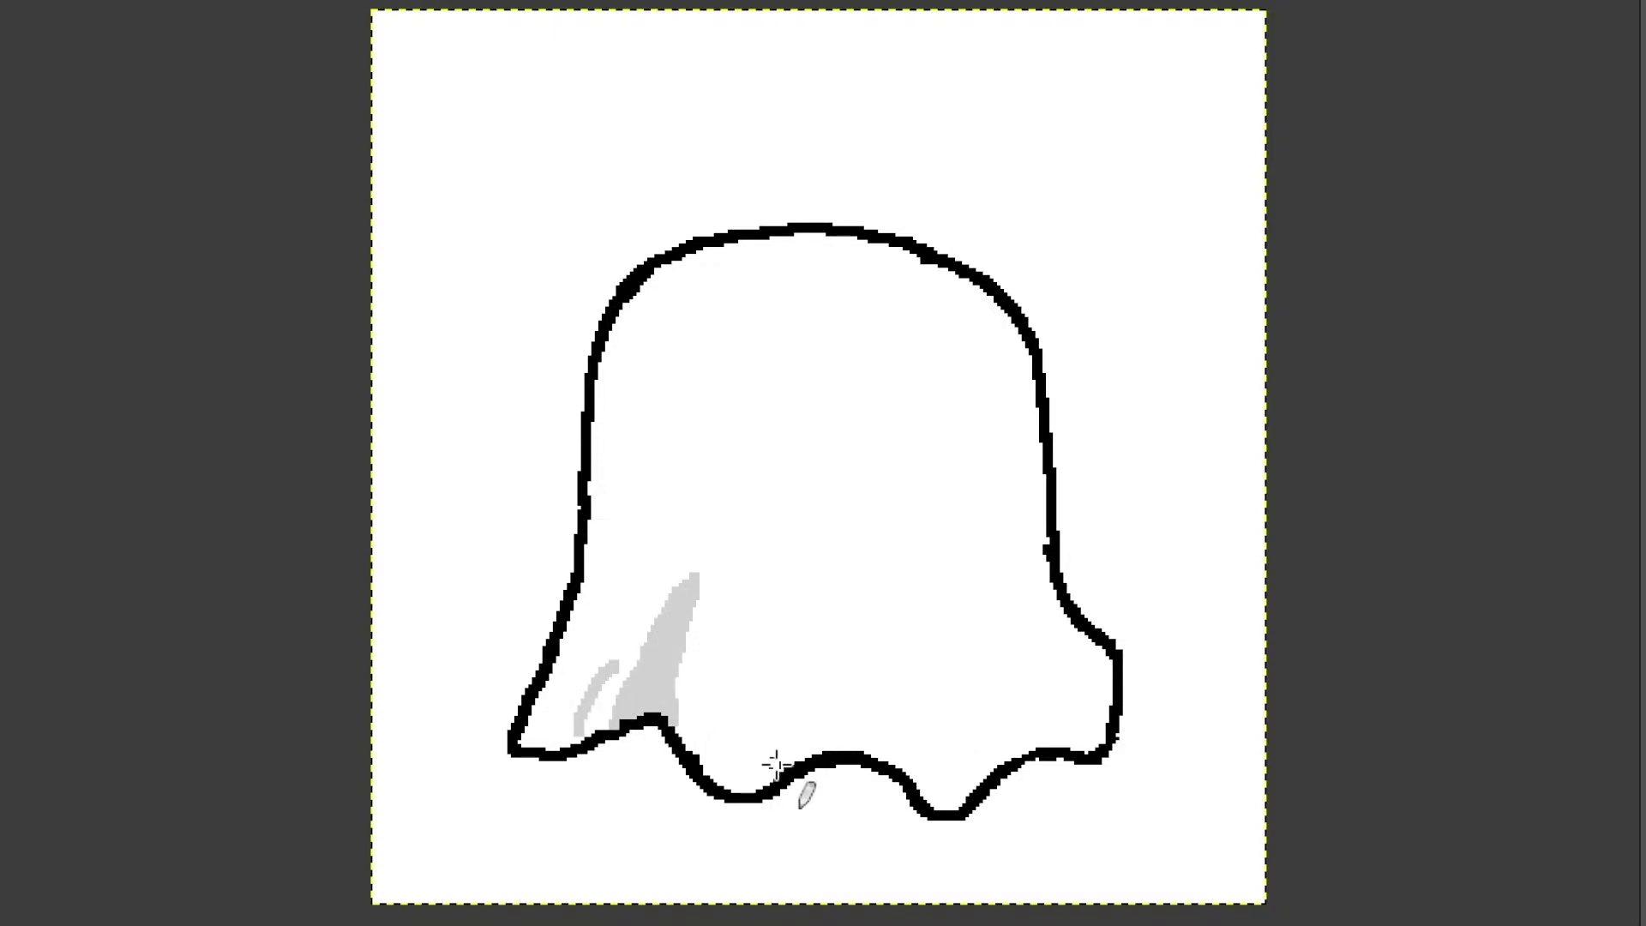
pyautogui.moveTo(776, 765)
pyautogui.mouseDown()
pyautogui.moveTo(771, 684)
pyautogui.moveTo(795, 592)
pyautogui.moveTo(845, 743)
pyautogui.mouseUp()
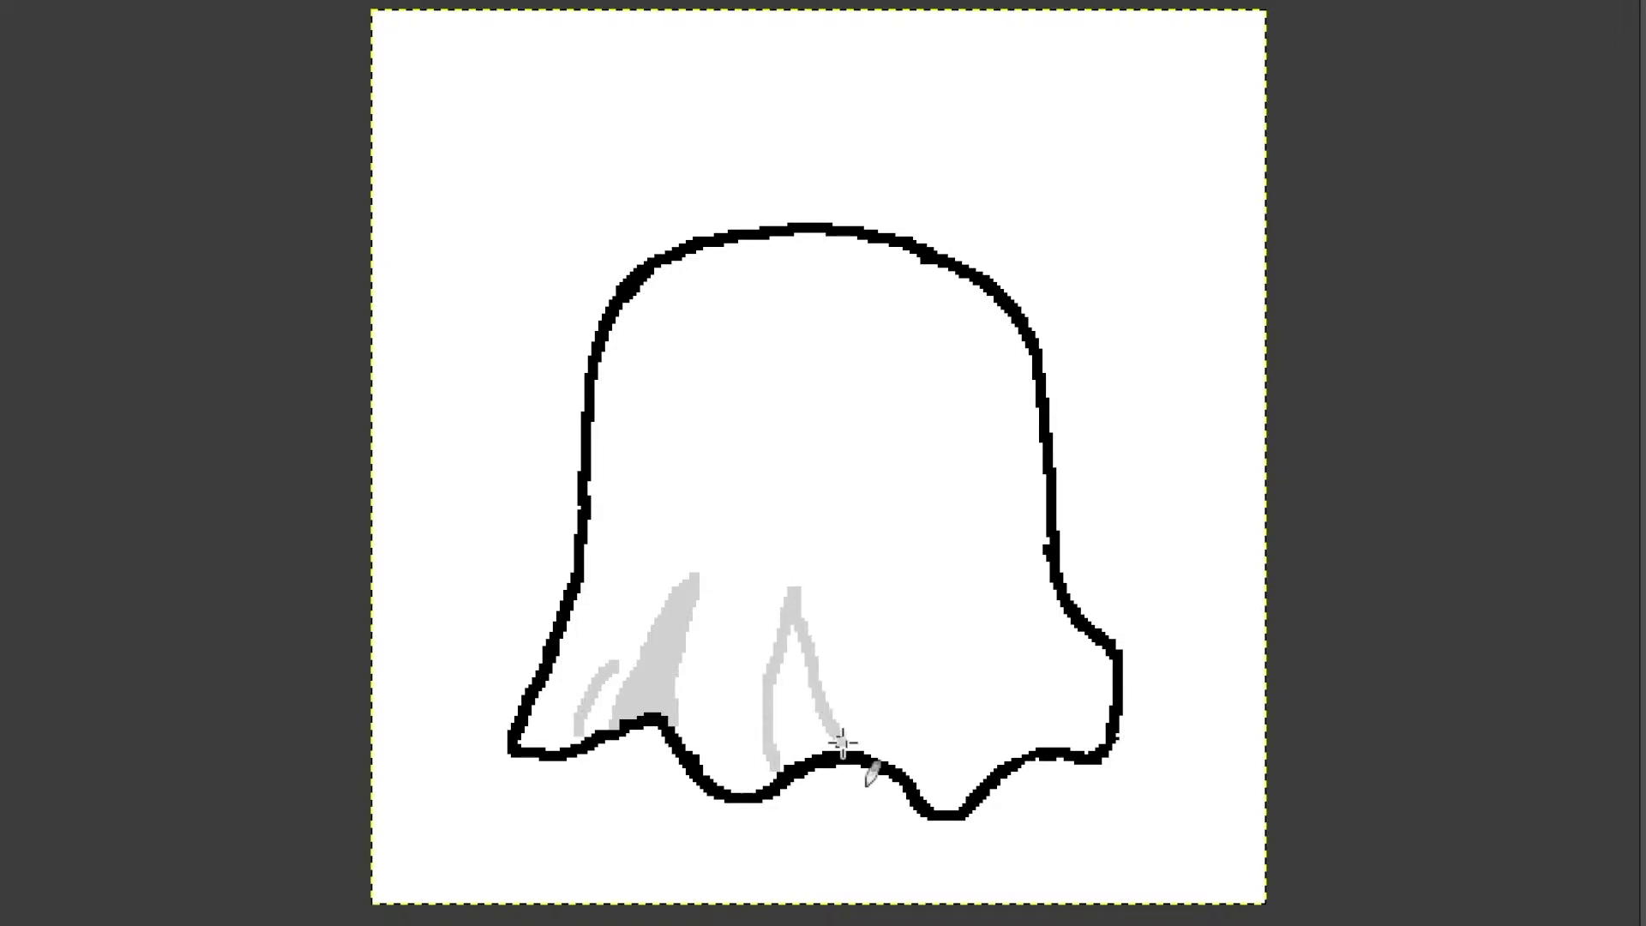
pyautogui.moveTo(806, 628)
pyautogui.mouseDown()
pyautogui.moveTo(797, 545)
pyautogui.moveTo(777, 643)
pyautogui.moveTo(802, 571)
pyautogui.moveTo(836, 740)
pyautogui.moveTo(774, 766)
pyautogui.mouseUp()
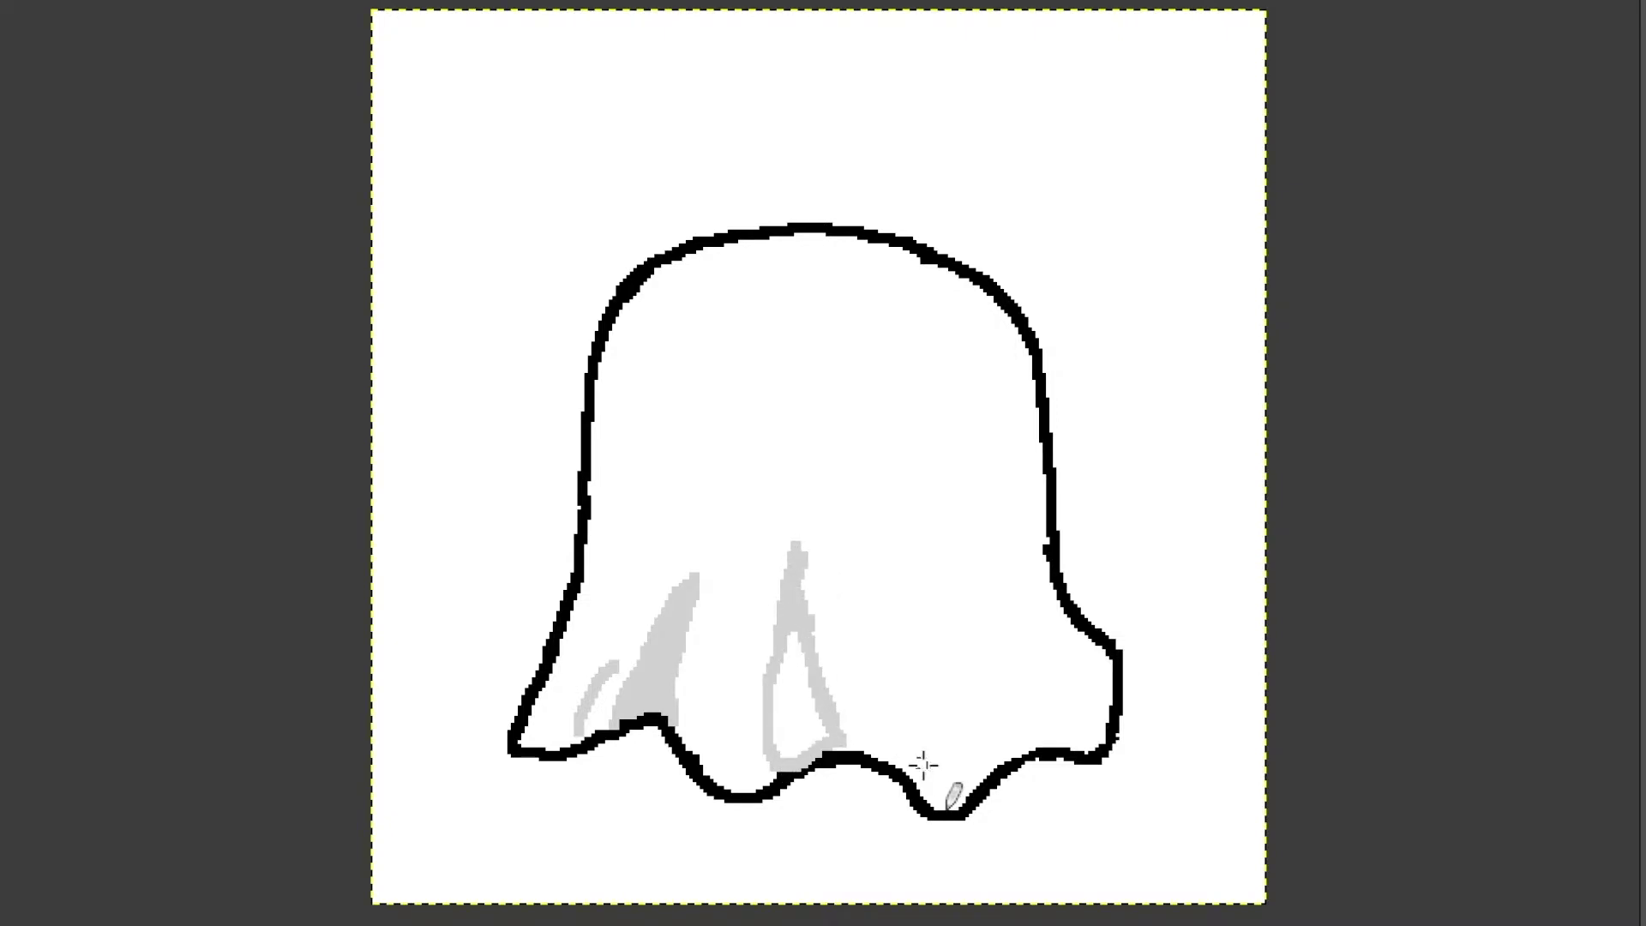
pyautogui.click(774, 681)
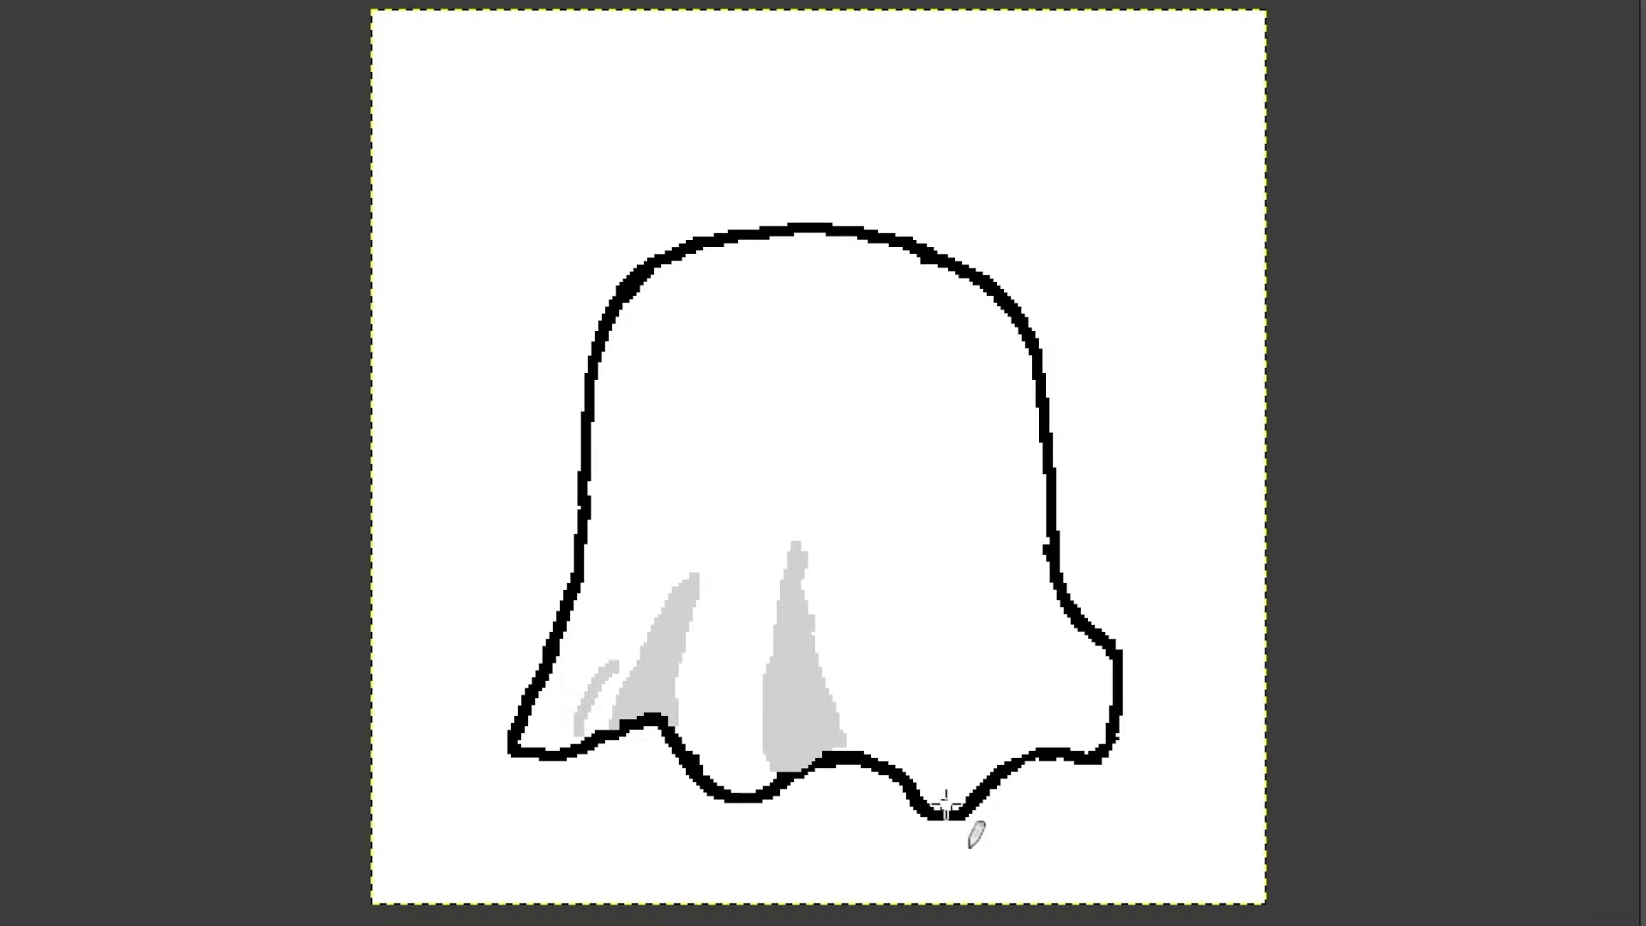
# Step: Paint a wide light-grey fold above the hem's lowest right-hand point and shade the inside of the ghost's right edge
pyautogui.moveTo(943, 803)
pyautogui.mouseDown()
pyautogui.moveTo(966, 686)
pyautogui.moveTo(944, 570)
pyautogui.mouseUp()
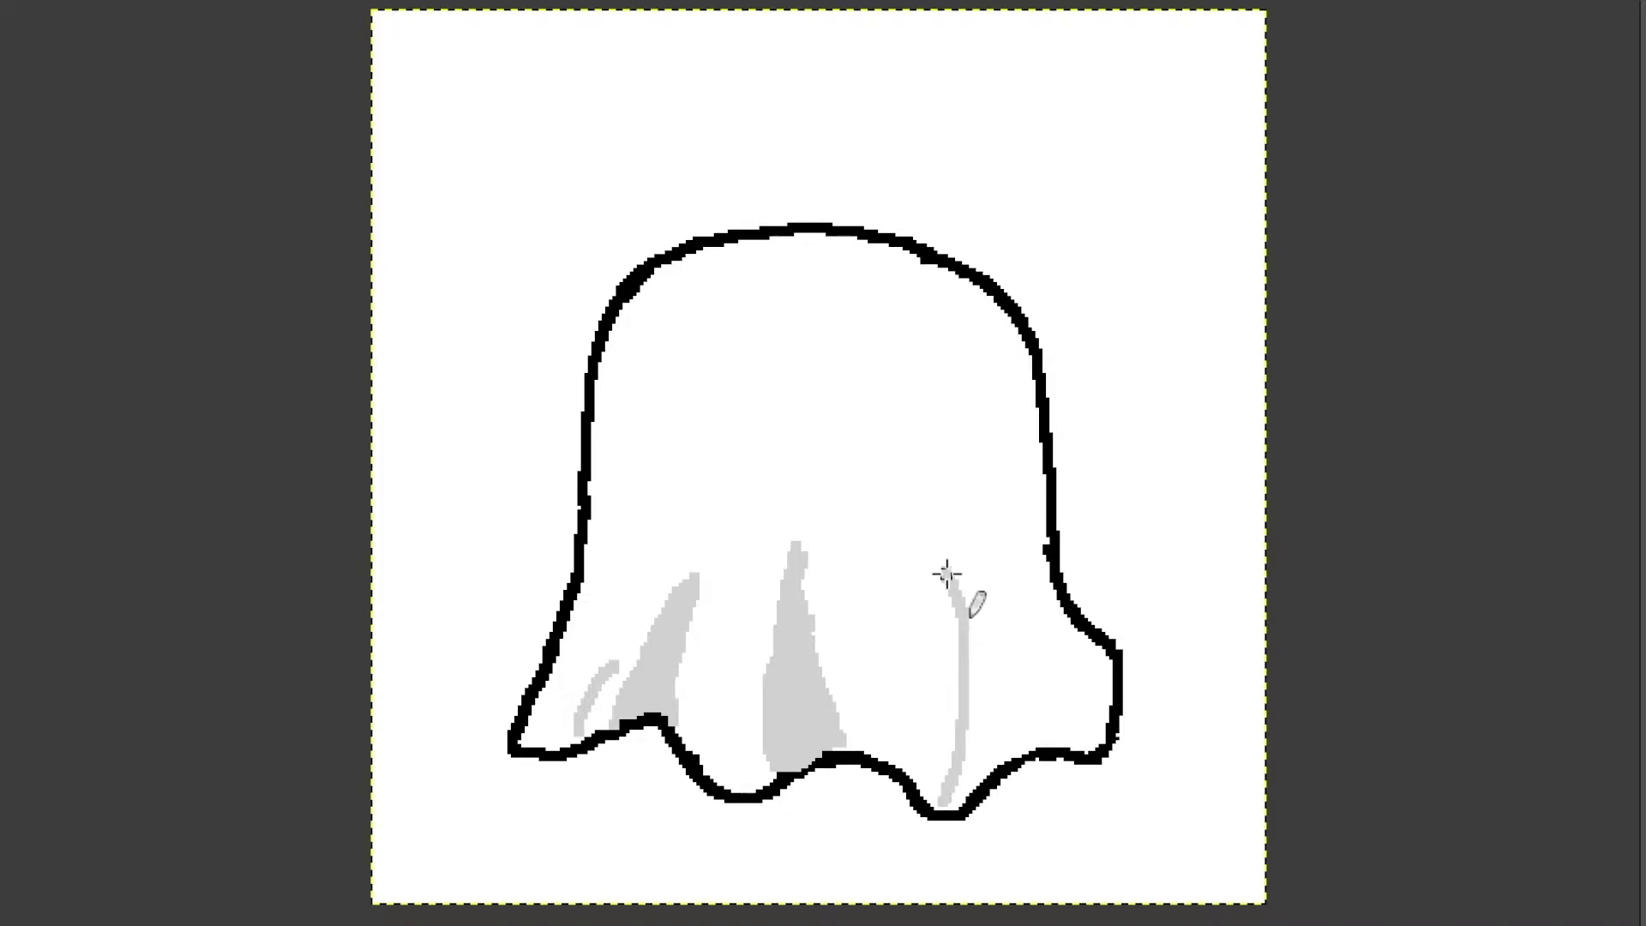
pyautogui.moveTo(1029, 353)
pyautogui.mouseDown()
pyautogui.moveTo(1030, 450)
pyautogui.moveTo(1030, 378)
pyautogui.moveTo(1023, 439)
pyautogui.mouseUp()
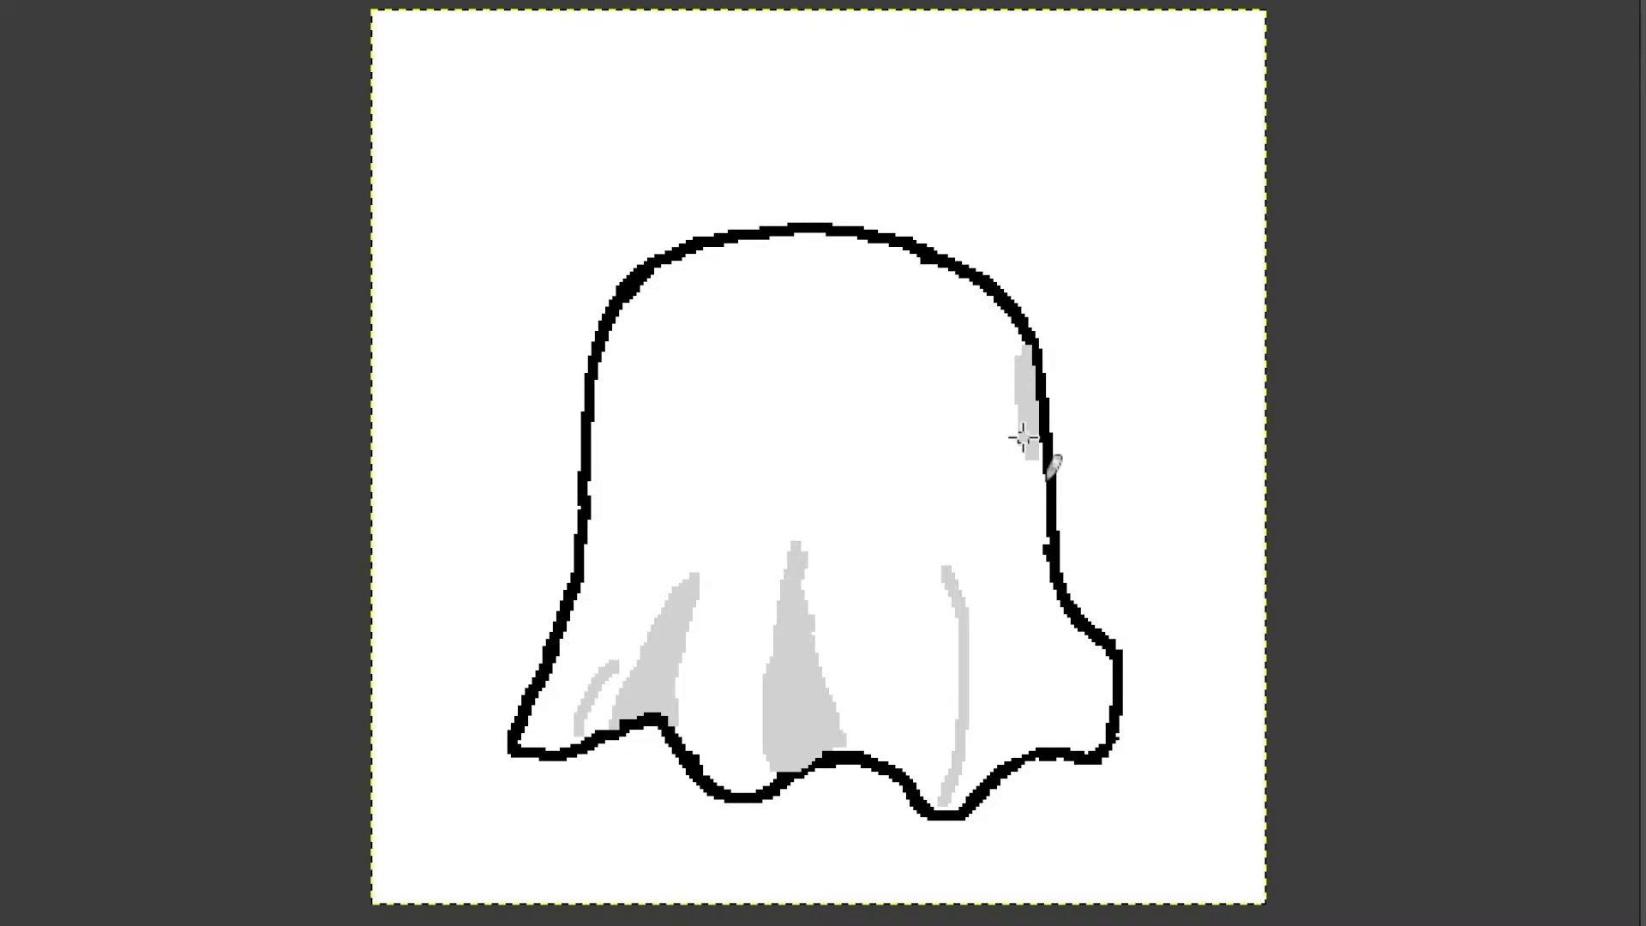
pyautogui.moveTo(1024, 436)
pyautogui.mouseDown()
pyautogui.moveTo(1039, 553)
pyautogui.moveTo(1101, 660)
pyautogui.mouseUp()
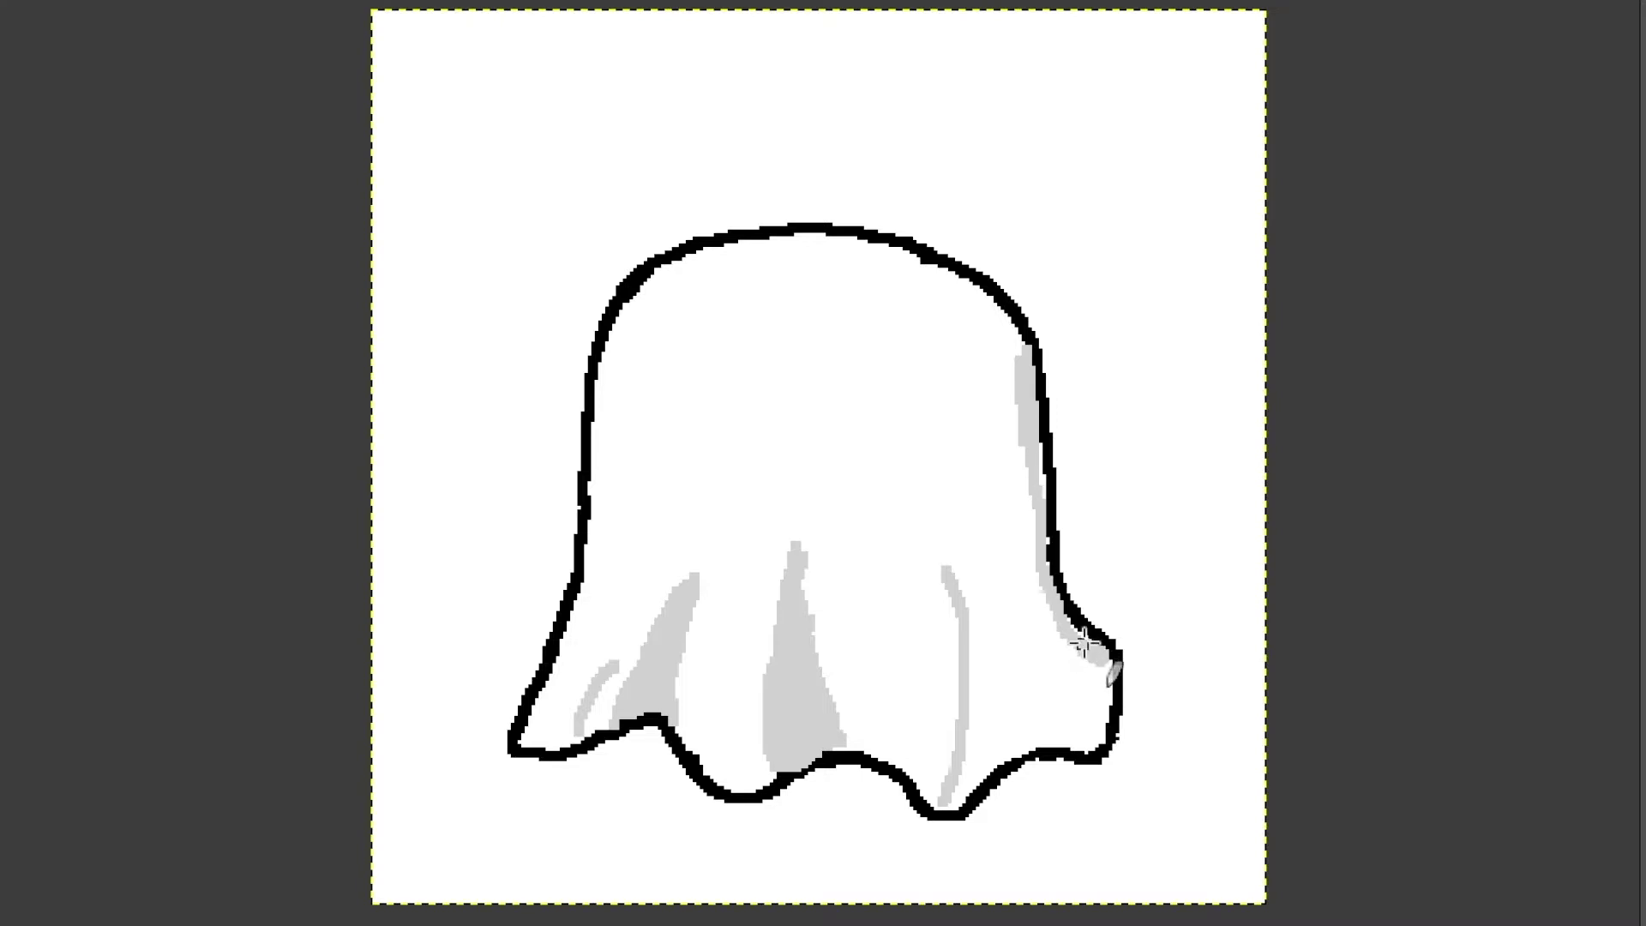
pyautogui.moveTo(1038, 449)
pyautogui.mouseDown()
pyautogui.moveTo(1039, 592)
pyautogui.moveTo(1028, 345)
pyautogui.mouseUp()
pyautogui.moveTo(1042, 592); pyautogui.dragTo(1105, 662)
pyautogui.moveTo(948, 802)
pyautogui.mouseDown()
pyautogui.moveTo(953, 586)
pyautogui.moveTo(960, 773)
pyautogui.moveTo(939, 800)
pyautogui.moveTo(954, 759)
pyautogui.moveTo(953, 803)
pyautogui.moveTo(963, 777)
pyautogui.moveTo(955, 570)
pyautogui.moveTo(981, 655)
pyautogui.moveTo(979, 705)
pyautogui.mouseUp()
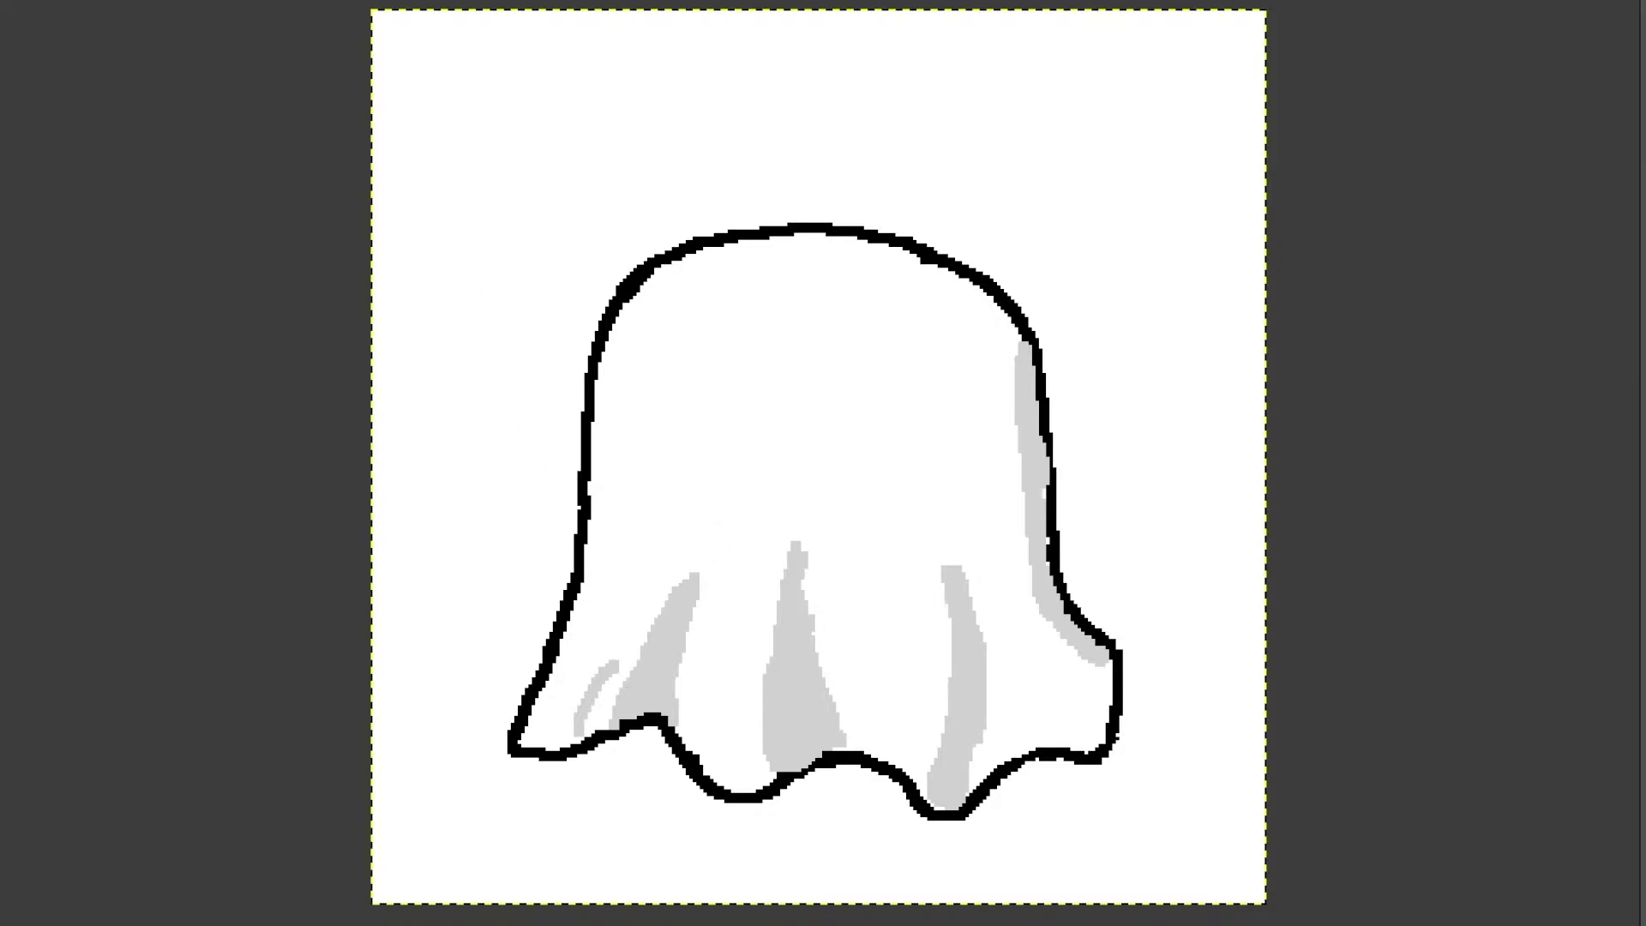
# Step: Remove the short light-grey fold line from the ghost's lower-left corner
pyautogui.hotkey('ctrl', 'z')
pyautogui.hotkey('shift', 'b')
pyautogui.press('d')
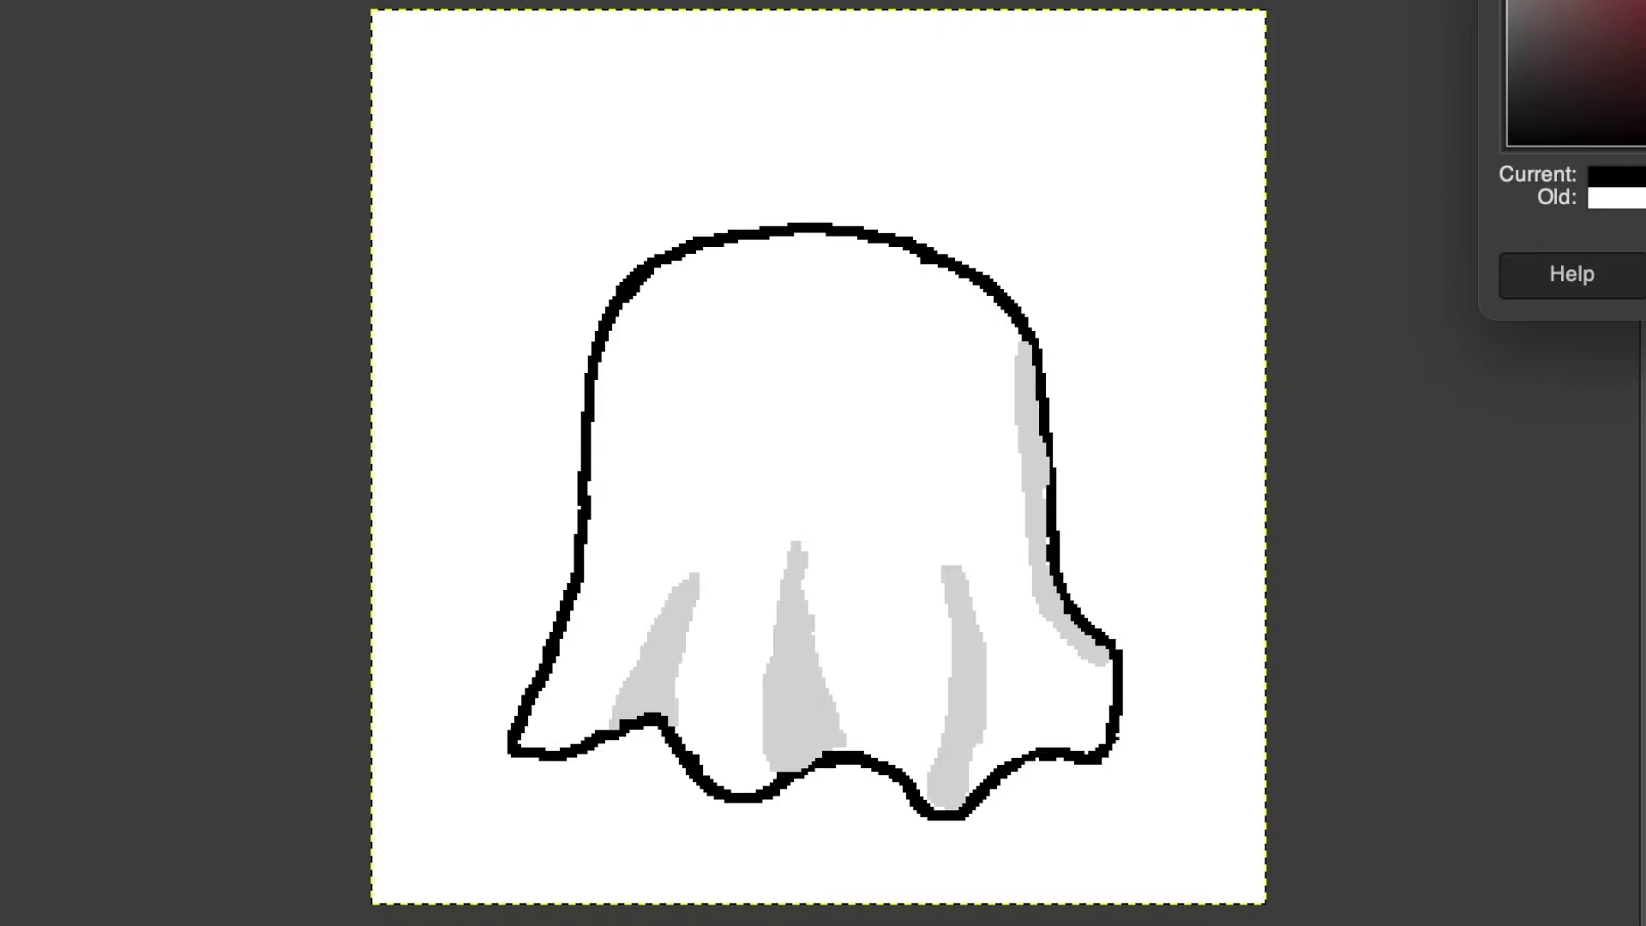
# Step: Draw a rounder black outline around the ghost's lower-right corner and paint over the old inner line in white
pyautogui.press('Return')
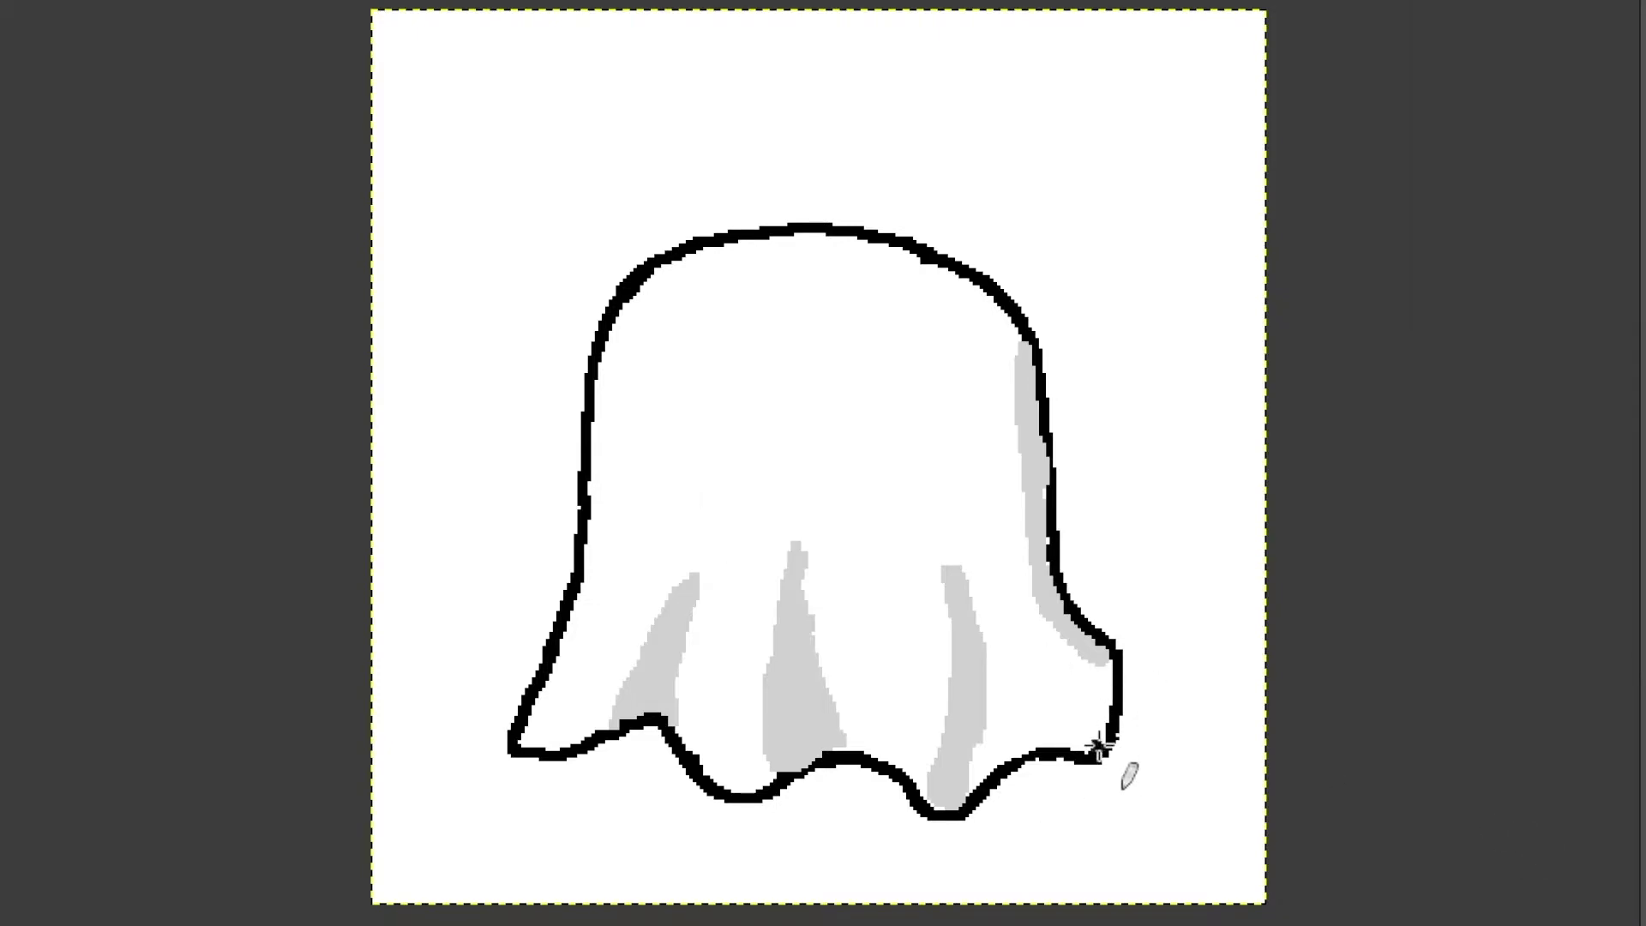
pyautogui.moveTo(1105, 739)
pyautogui.mouseDown()
pyautogui.moveTo(1092, 758)
pyautogui.moveTo(1120, 730)
pyautogui.moveTo(1113, 643)
pyautogui.mouseUp()
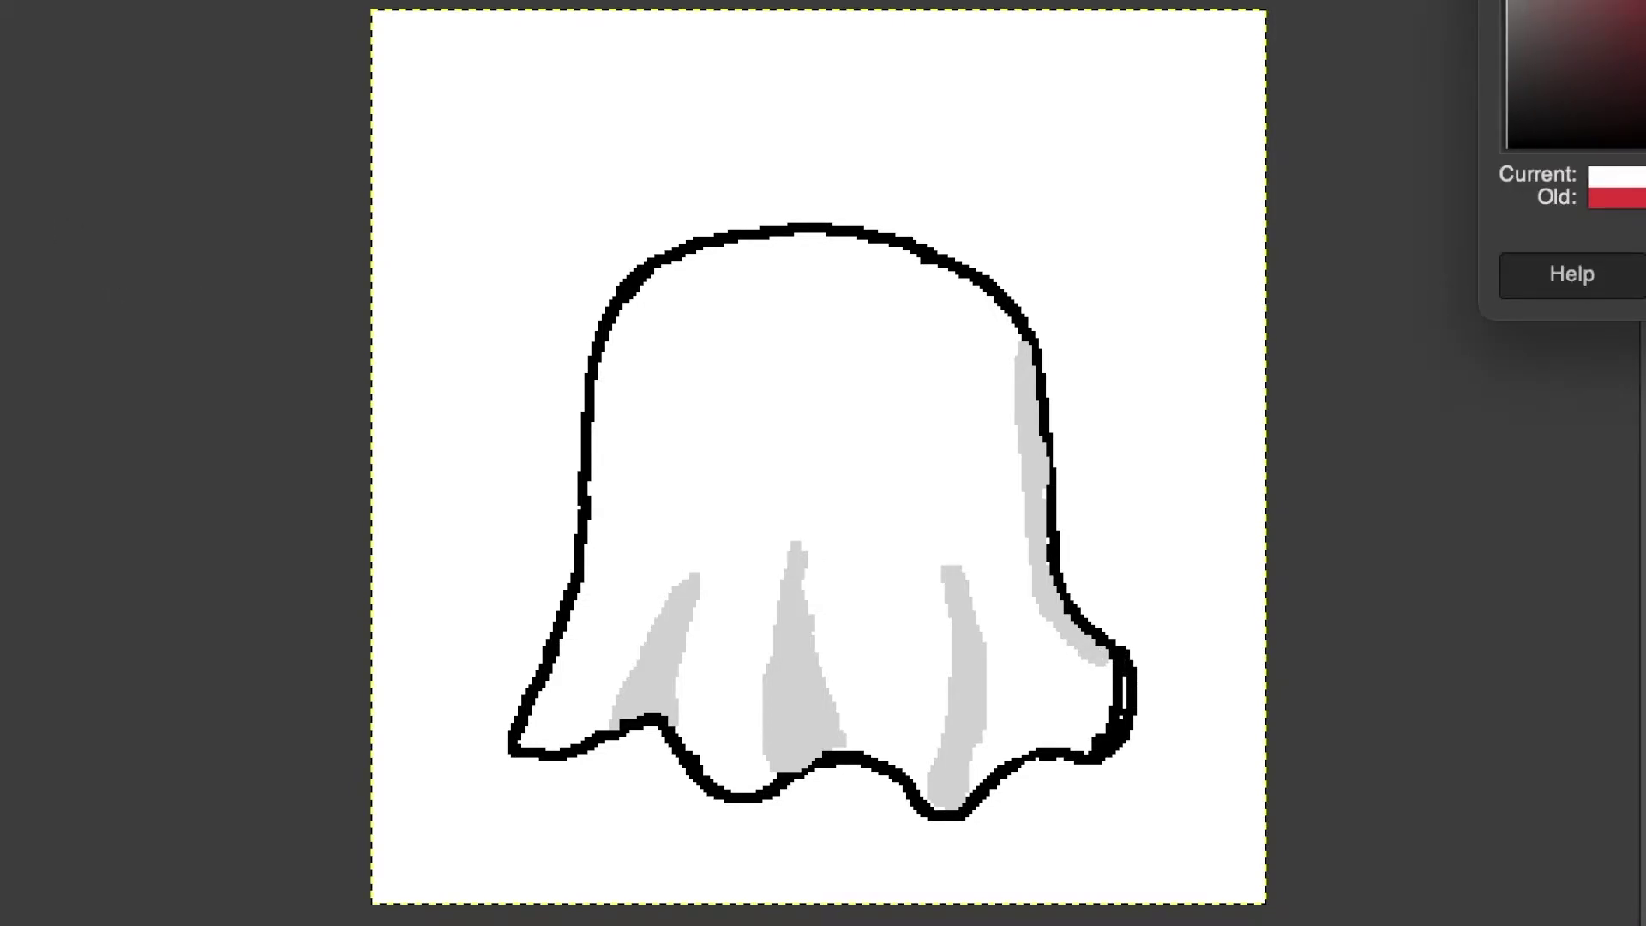
pyautogui.press('Return')
pyautogui.moveTo(1113, 697)
pyautogui.mouseDown()
pyautogui.moveTo(1118, 673)
pyautogui.moveTo(1119, 698)
pyautogui.mouseUp()
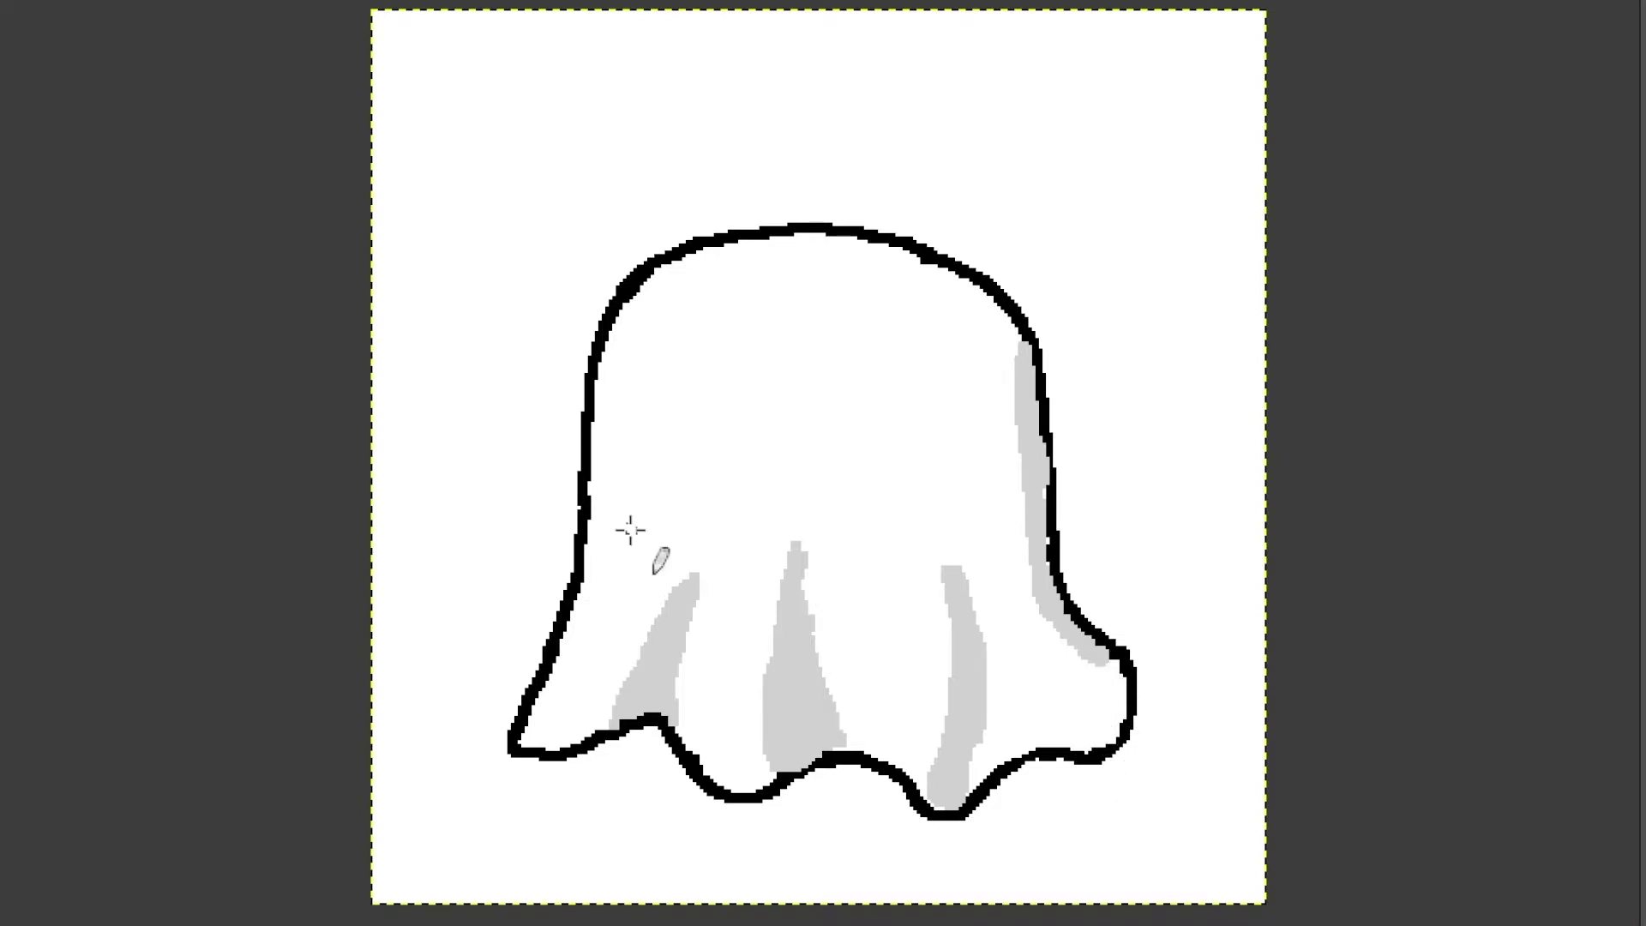
# Step: Redraw the top of the ghost's head as a slightly higher black curve and remove the old line
pyautogui.moveTo(635, 300)
pyautogui.mouseDown()
pyautogui.moveTo(616, 290)
pyautogui.moveTo(659, 242)
pyautogui.moveTo(736, 203)
pyautogui.moveTo(819, 204)
pyautogui.moveTo(986, 259)
pyautogui.moveTo(1038, 358)
pyautogui.mouseUp()
pyautogui.moveTo(806, 225)
pyautogui.mouseDown()
pyautogui.moveTo(732, 234)
pyautogui.moveTo(639, 294)
pyautogui.moveTo(663, 252)
pyautogui.moveTo(801, 226)
pyautogui.moveTo(765, 242)
pyautogui.moveTo(913, 239)
pyautogui.moveTo(1001, 293)
pyautogui.moveTo(816, 227)
pyautogui.moveTo(936, 249)
pyautogui.moveTo(1028, 356)
pyautogui.moveTo(996, 293)
pyautogui.moveTo(1048, 343)
pyautogui.mouseUp()
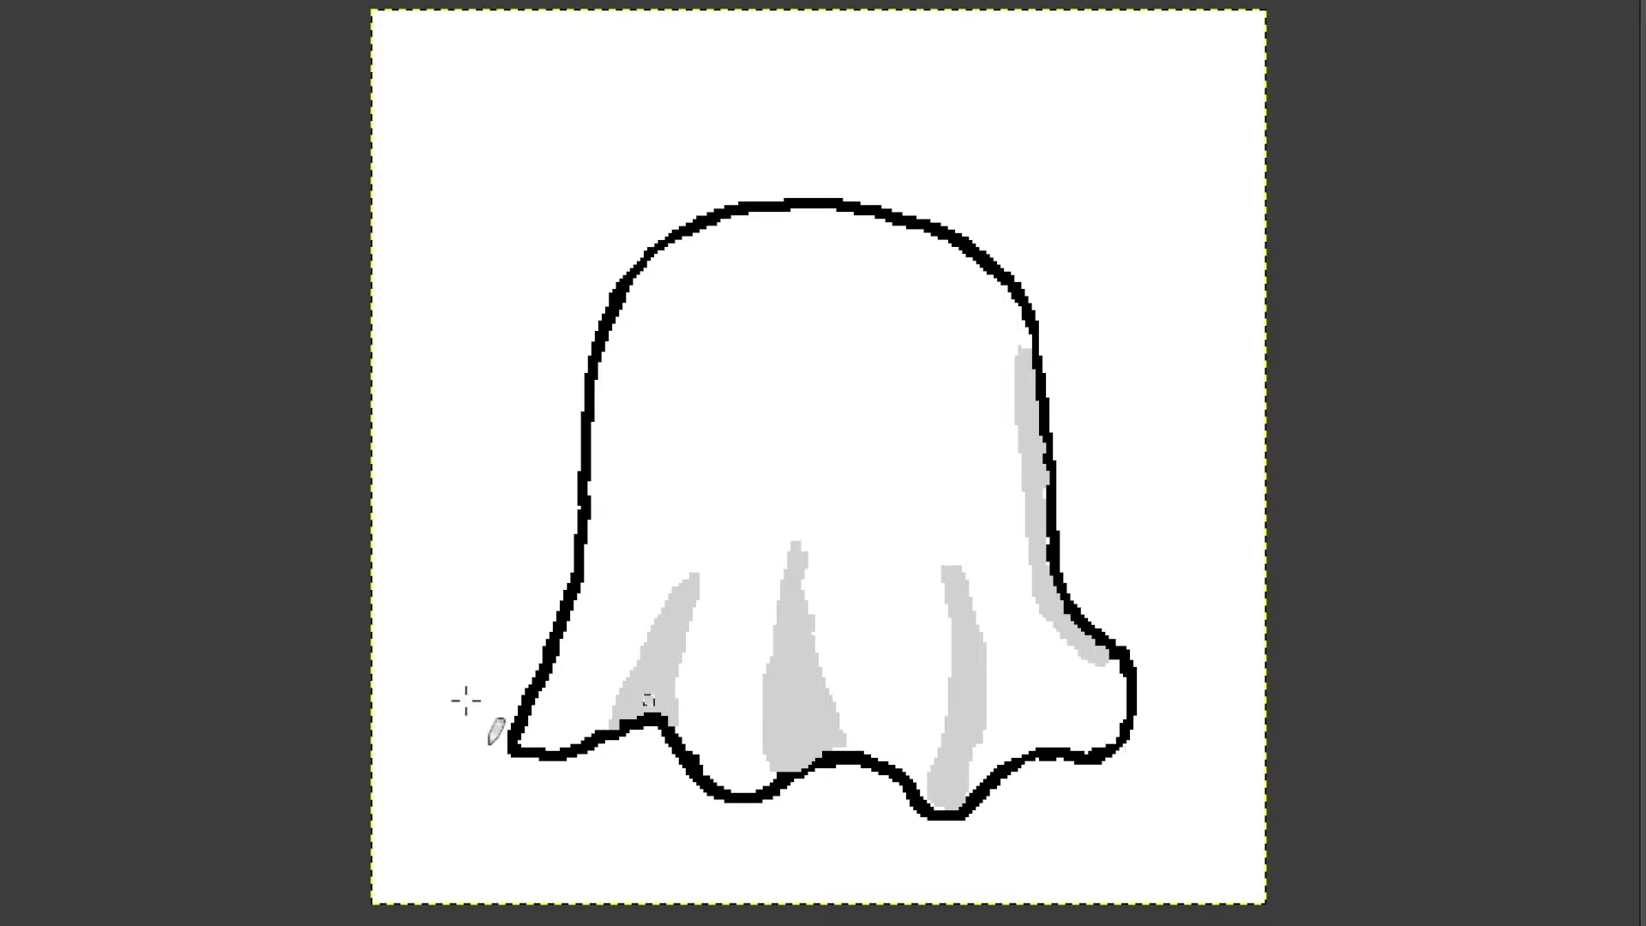
# Step: Patch the small gaps and thin spots in the black outline on the left side and along the hem
pyautogui.press('+')
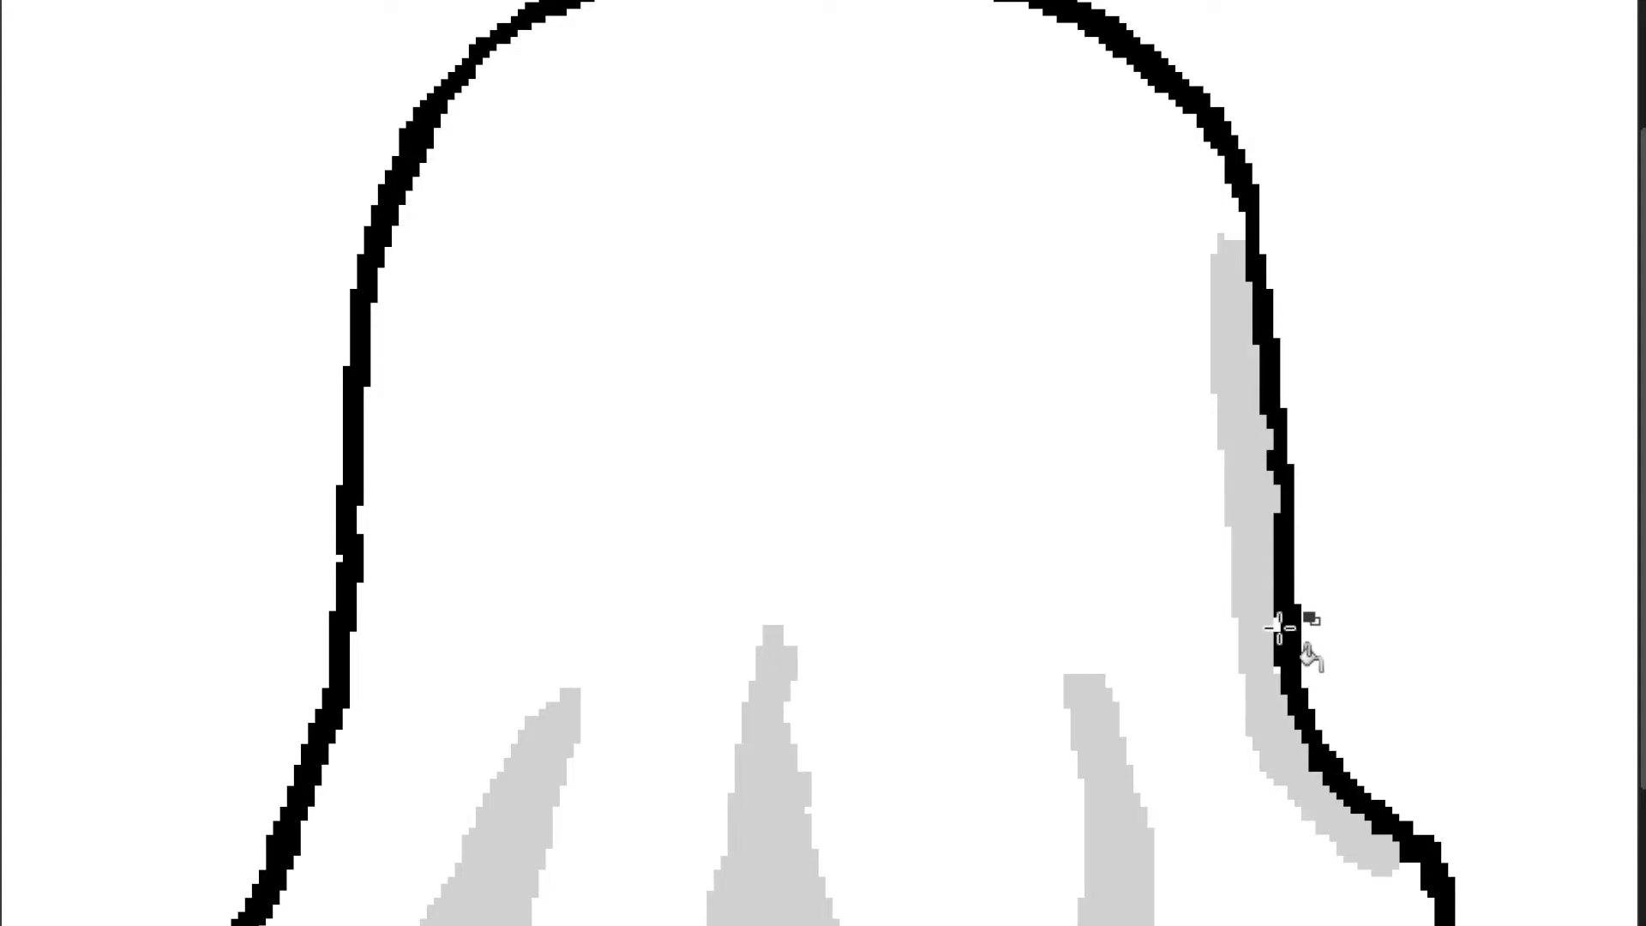
pyautogui.scroll(-3, 1286, 680)
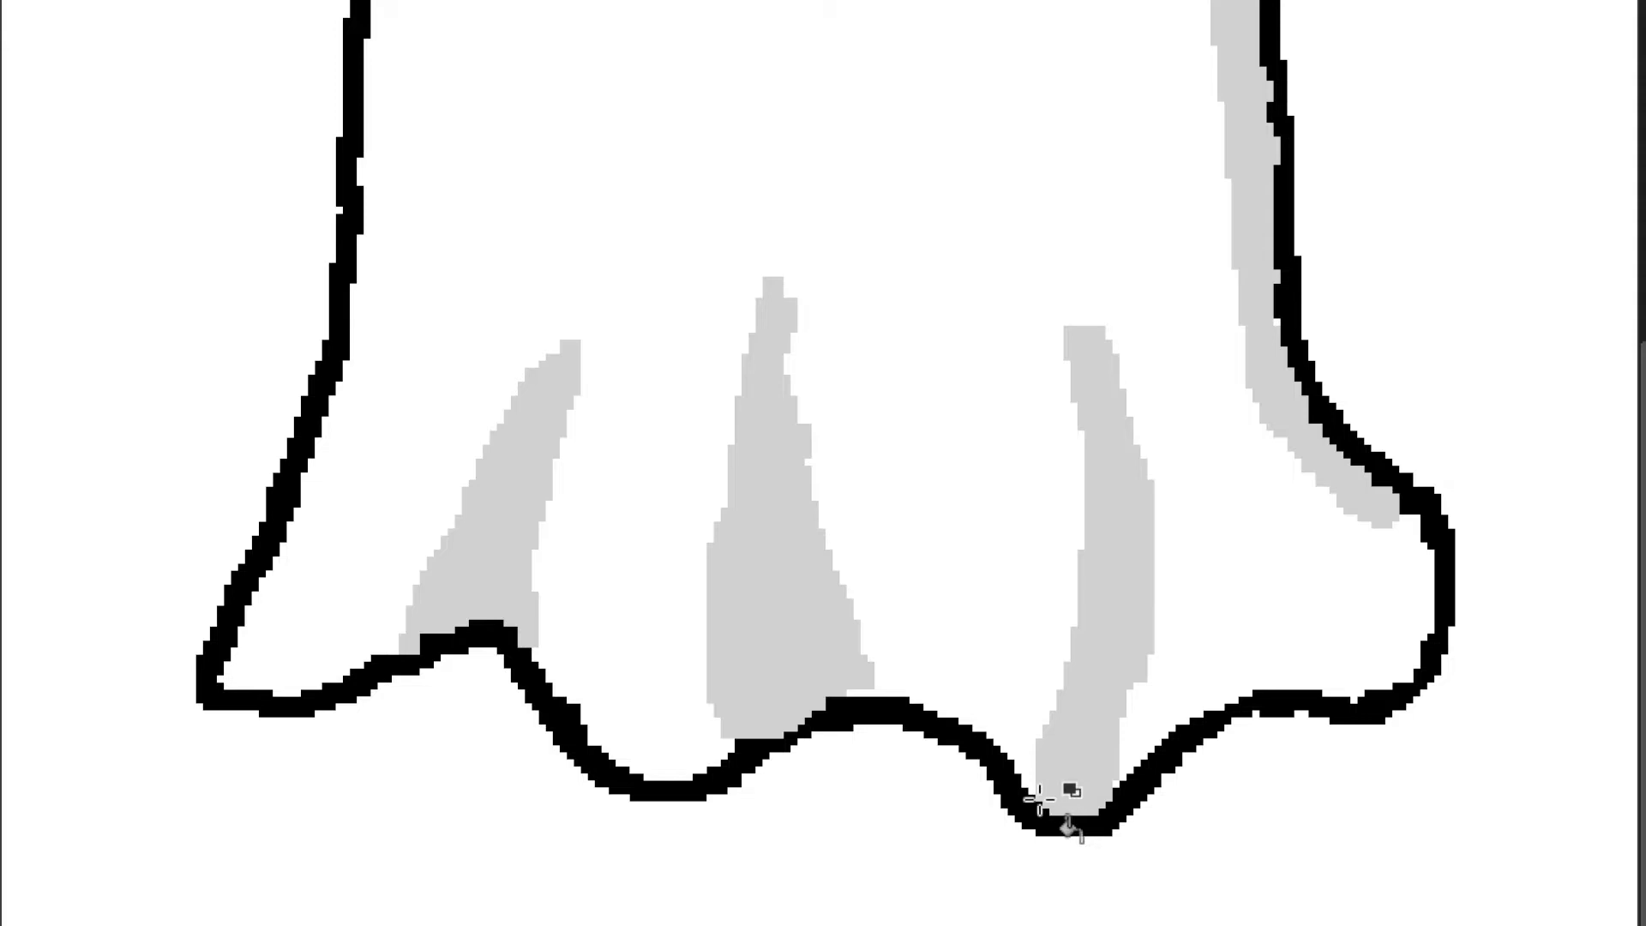
pyautogui.click(807, 463)
pyautogui.hotkey('ctrl', 'z')
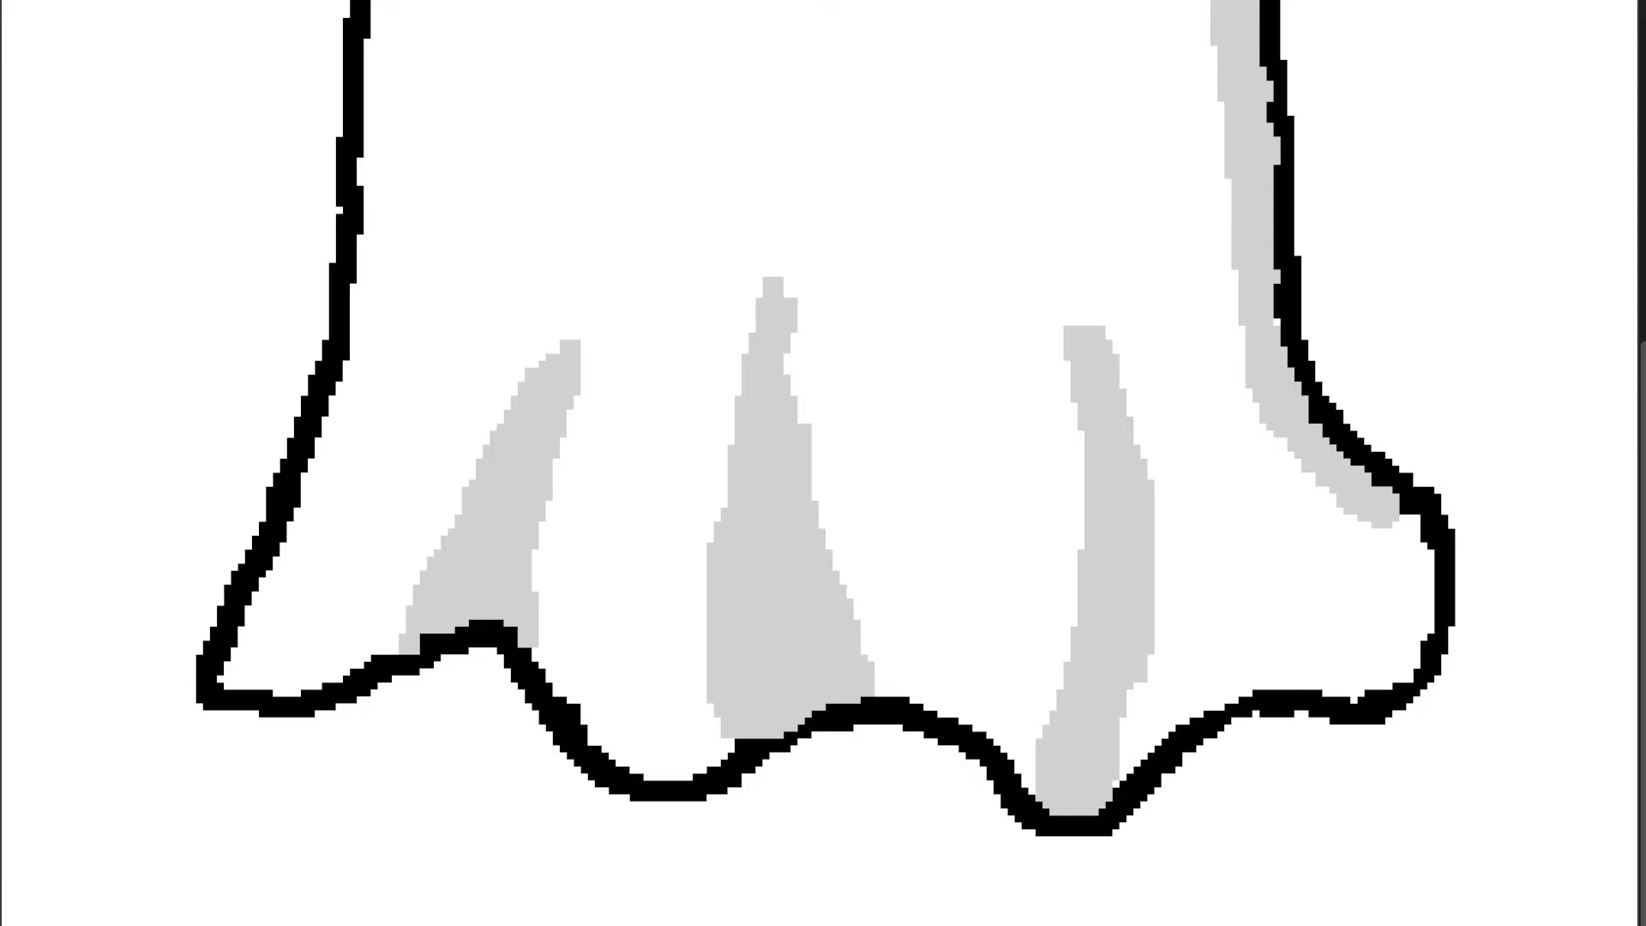
pyautogui.click(343, 211)
pyautogui.click(419, 655)
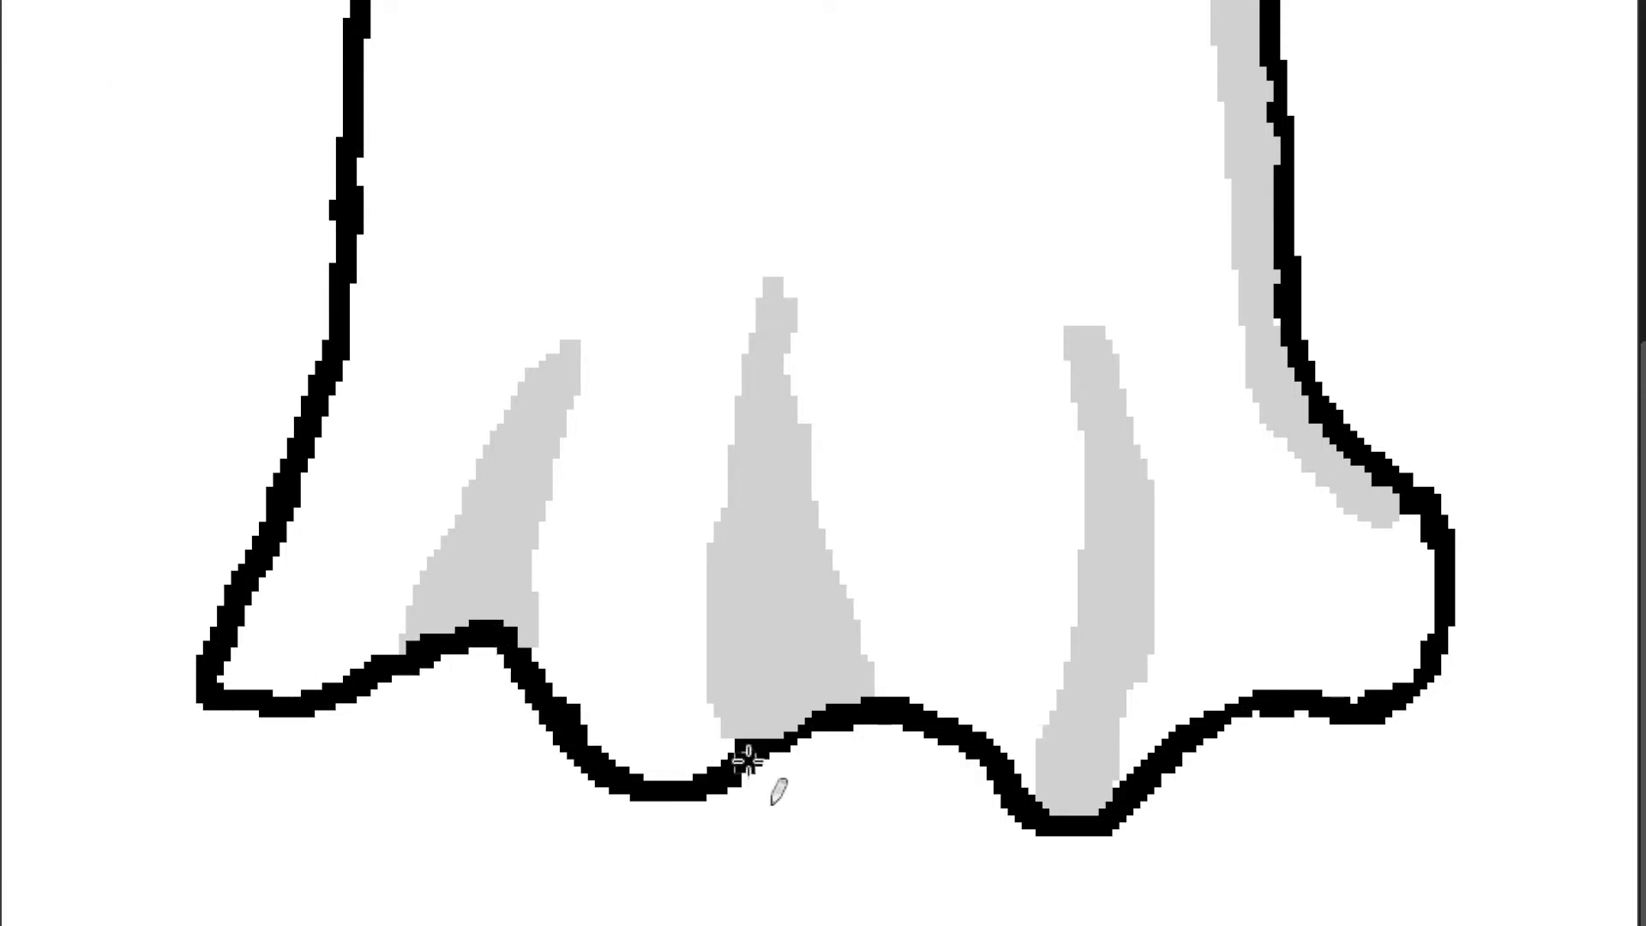
pyautogui.moveTo(776, 739)
pyautogui.mouseDown()
pyautogui.moveTo(735, 752)
pyautogui.moveTo(804, 729)
pyautogui.mouseUp()
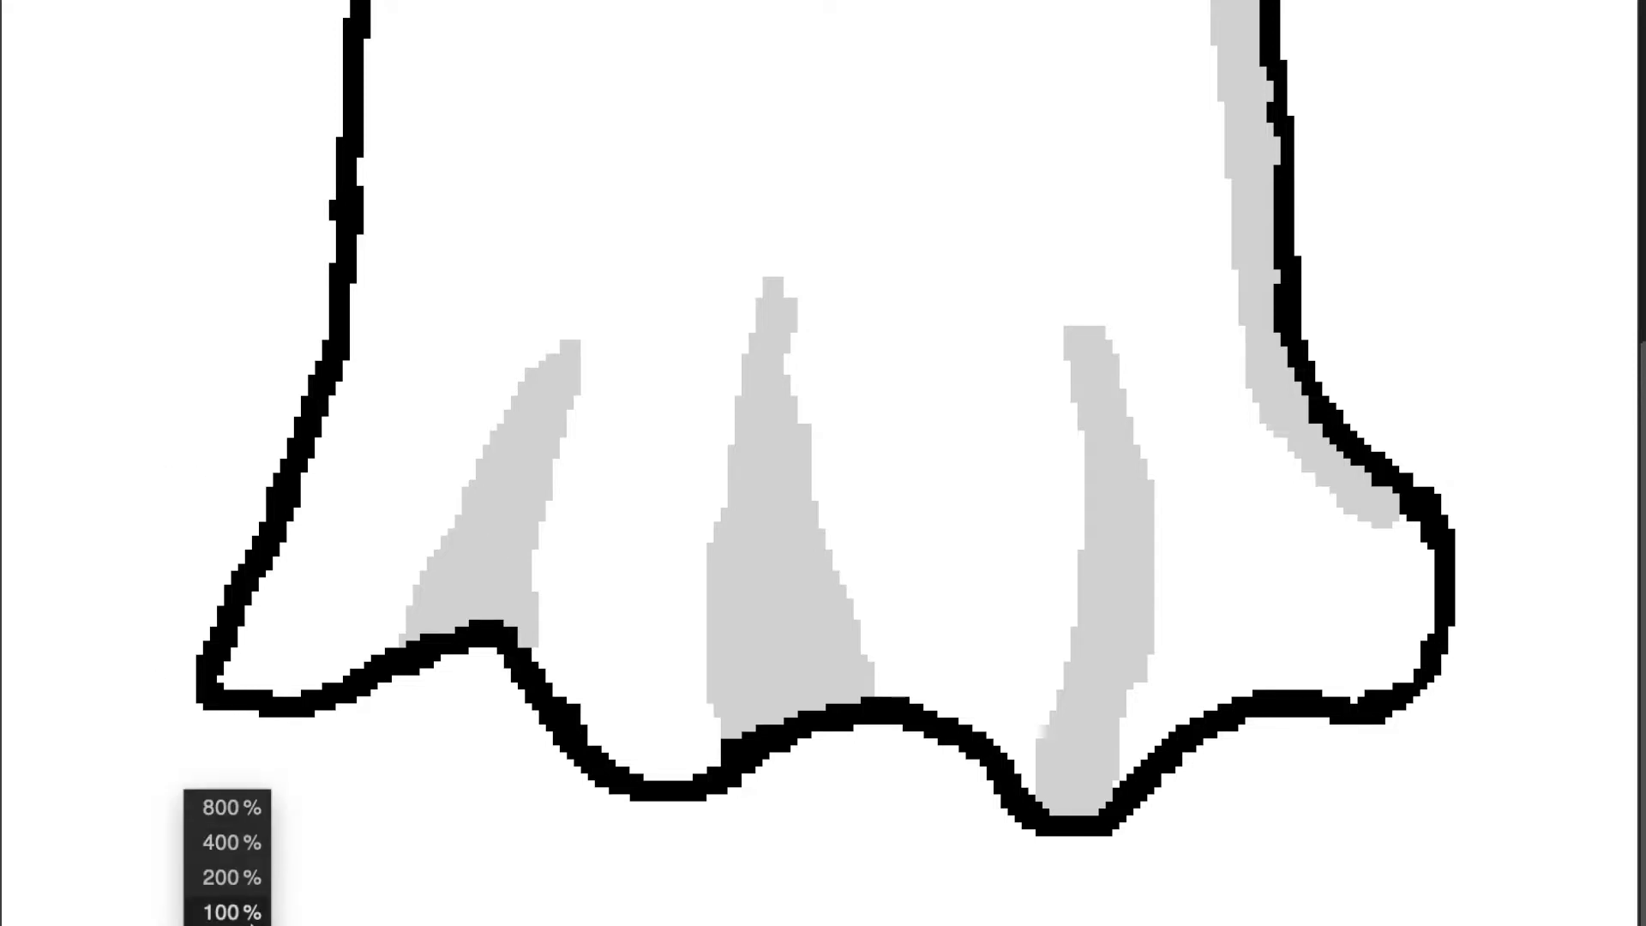
pyautogui.press('1')
pyautogui.click(240, 878)
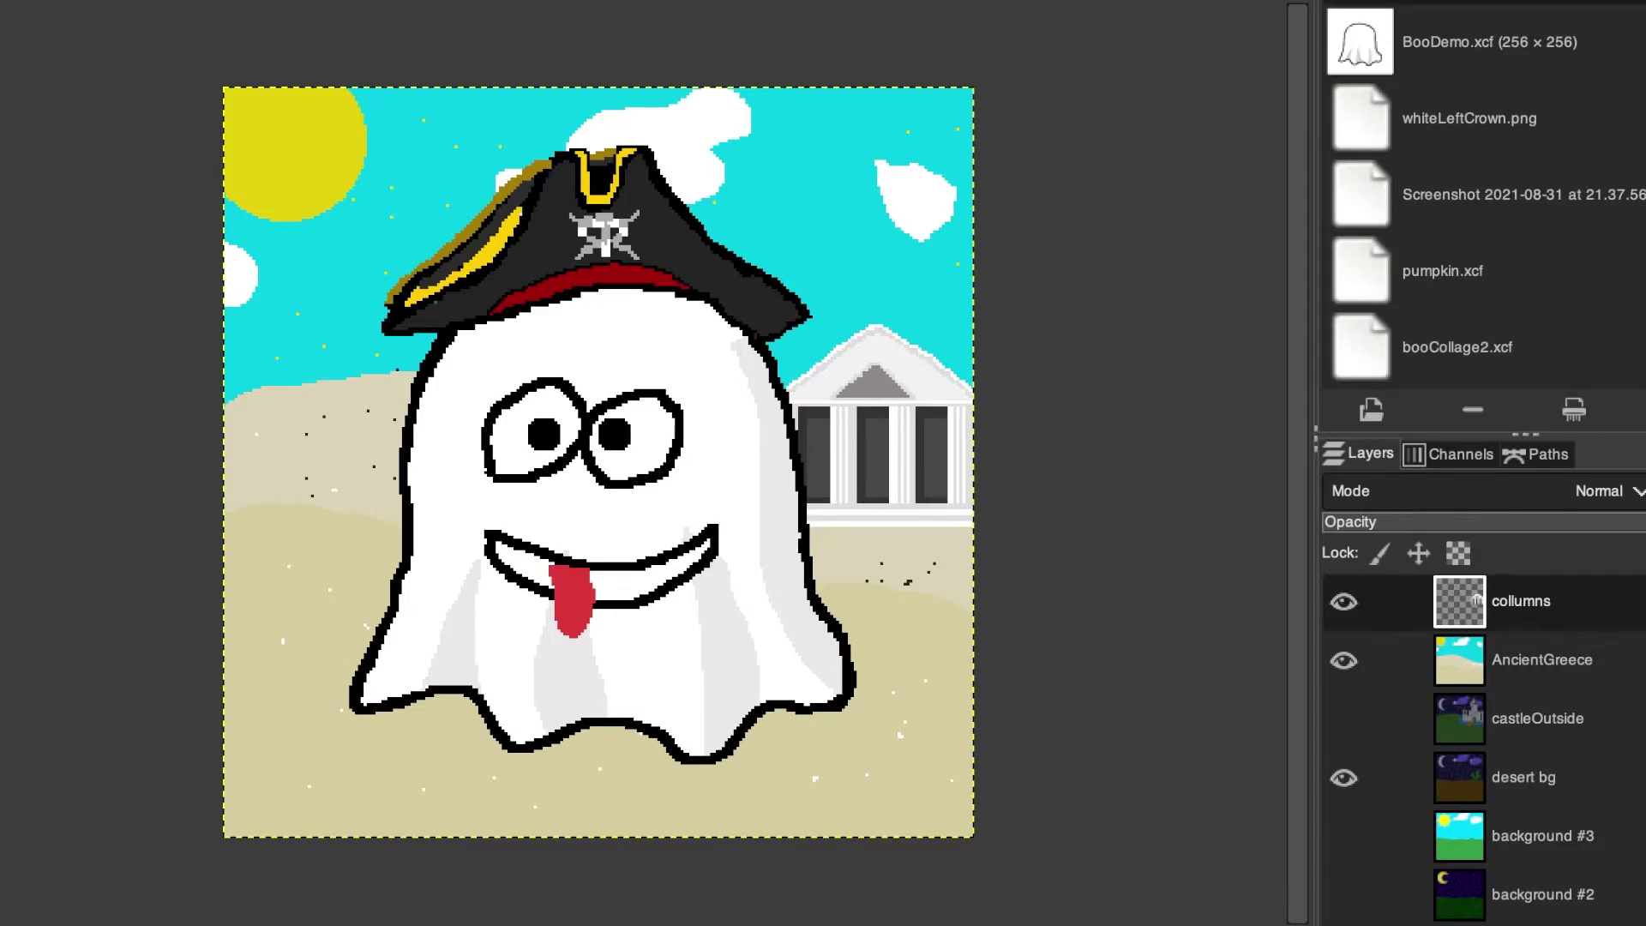
# Step: In the pirate ghost image, show the ThroneRoom layer and hide the baseGhost copy and collumns layers
pyautogui.scroll(5, 1483, 751)
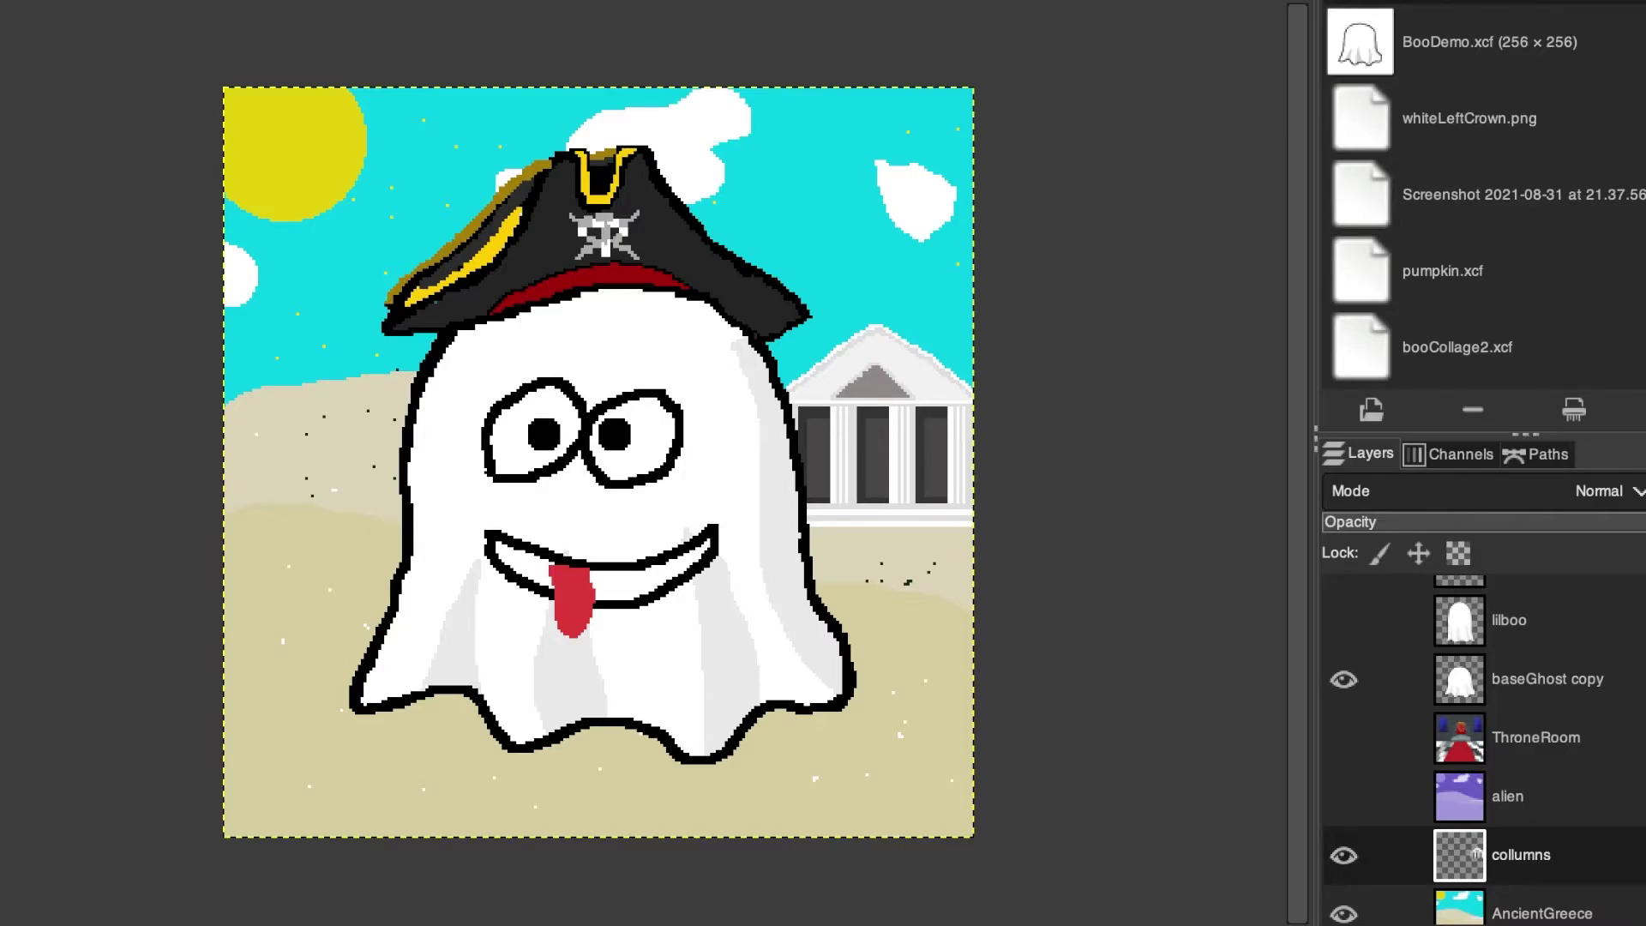
pyautogui.scroll(5, 1483, 751)
pyautogui.scroll(5, 1484, 751)
pyautogui.scroll(-5, 1398, 781)
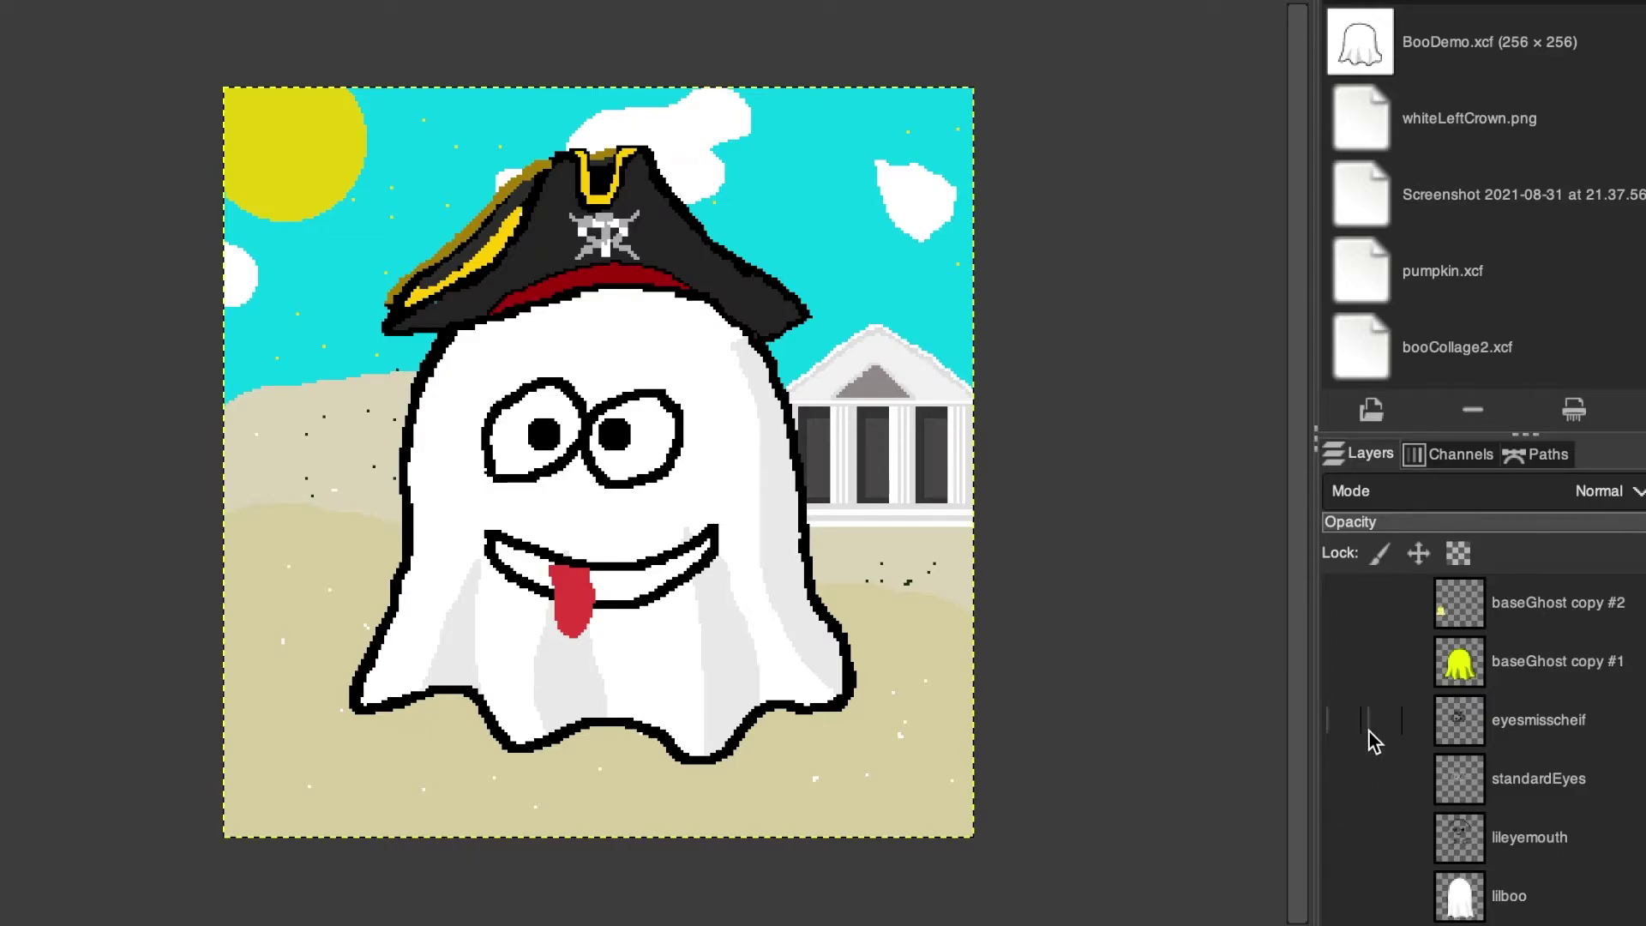
pyautogui.scroll(5, 1401, 782)
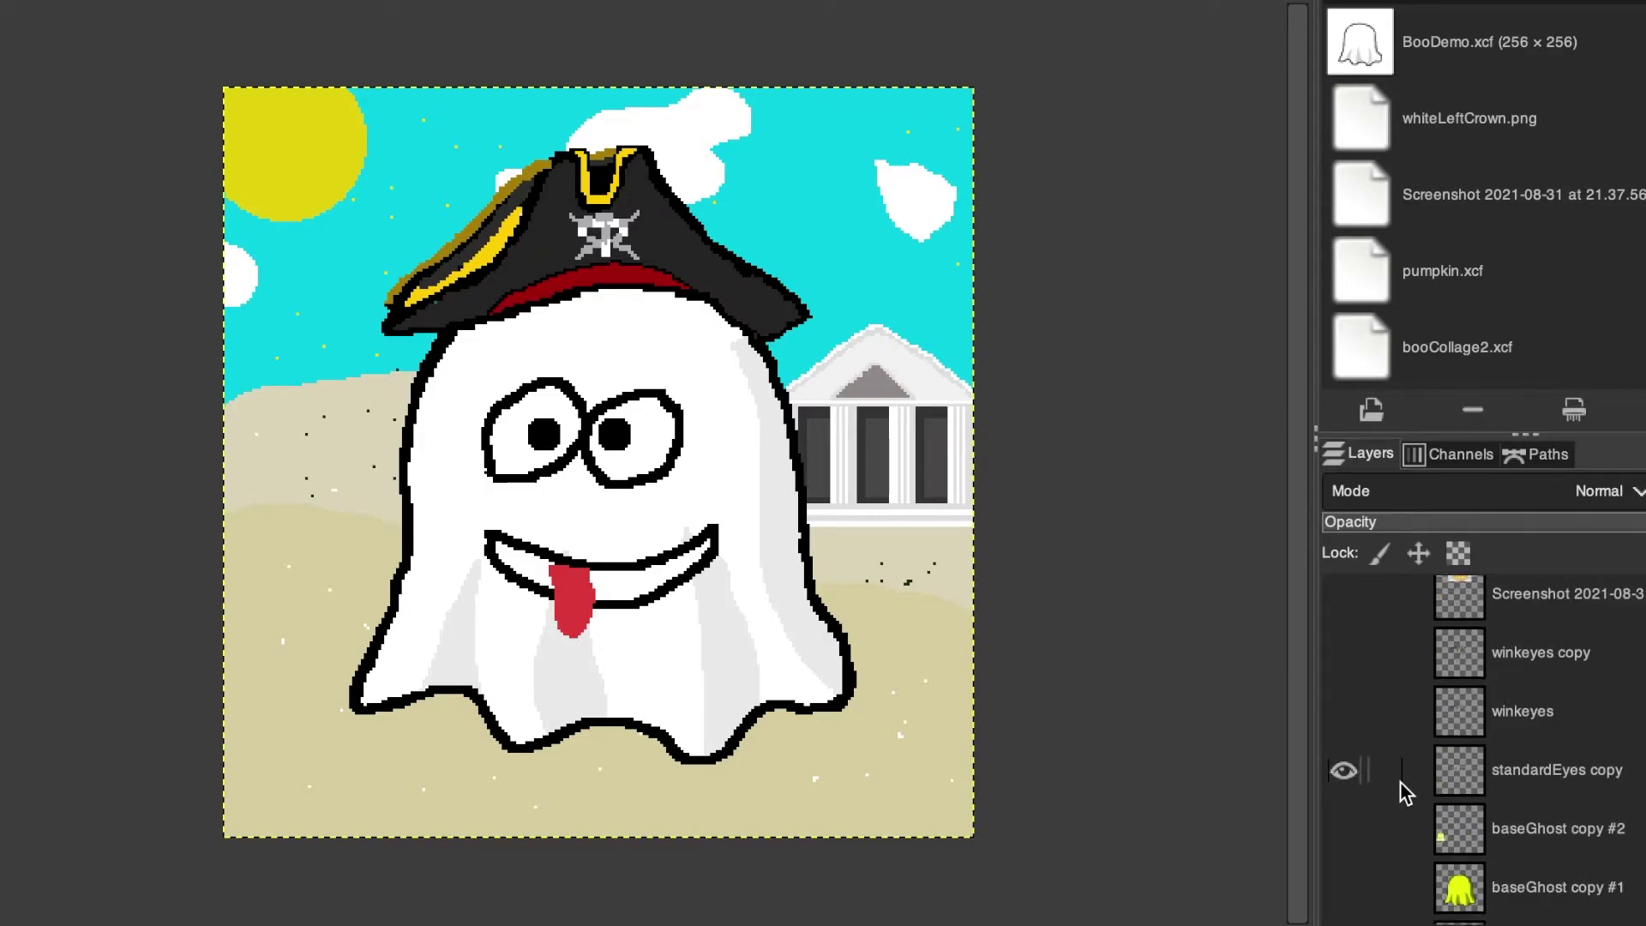
pyautogui.scroll(-10, 1405, 779)
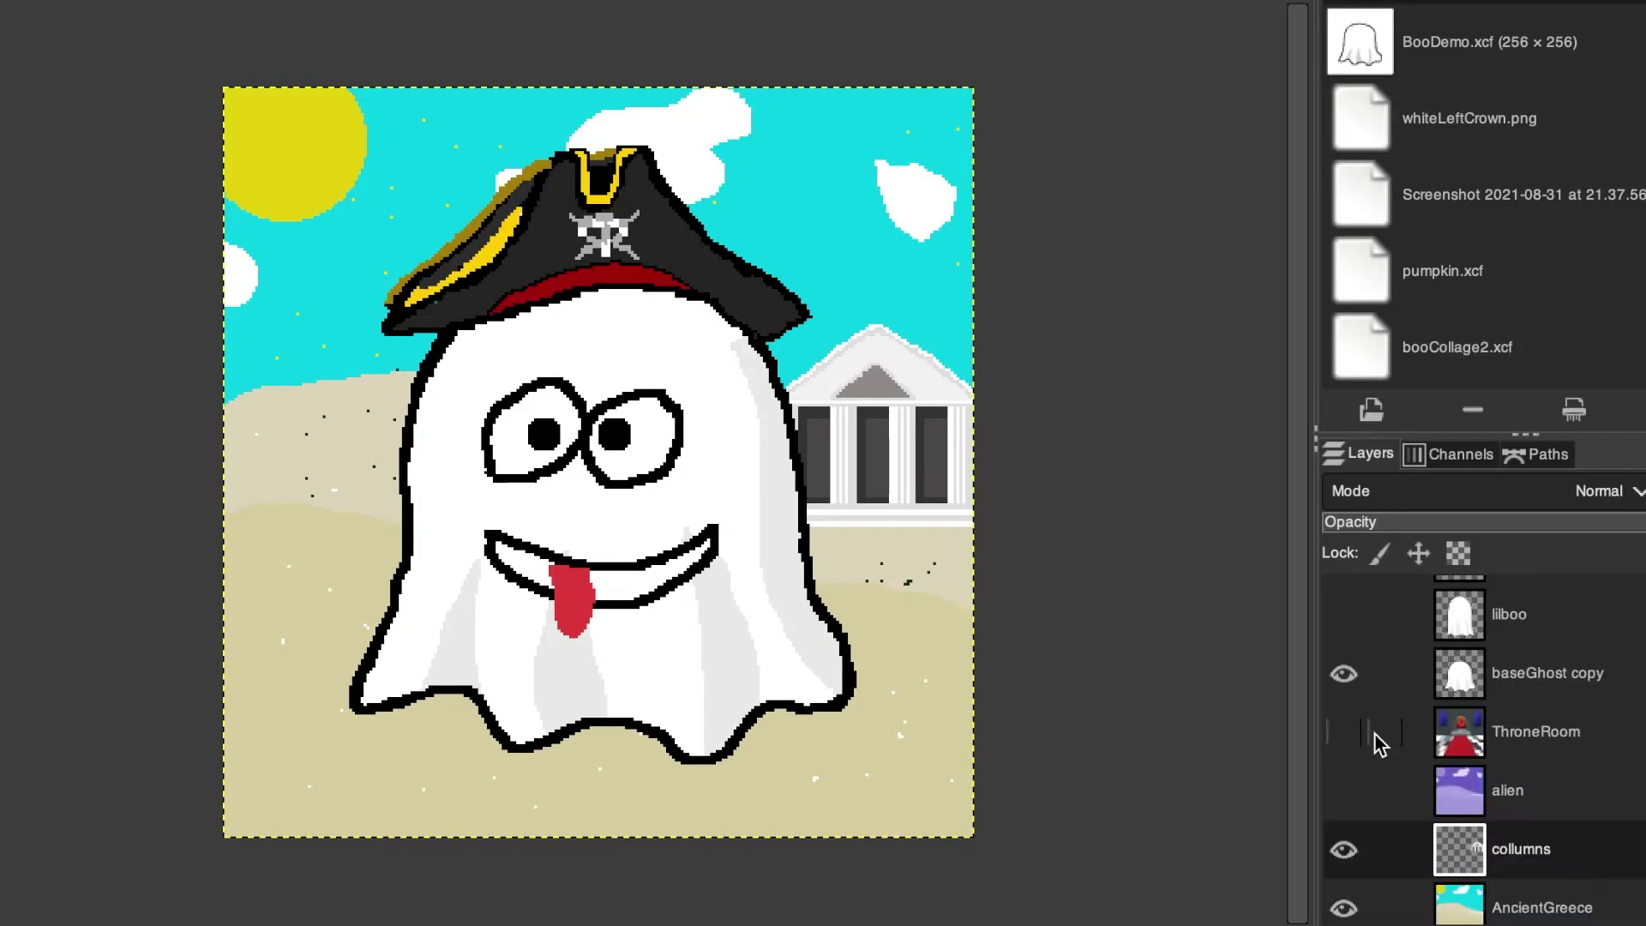
pyautogui.click(1345, 733)
pyautogui.click(1344, 733)
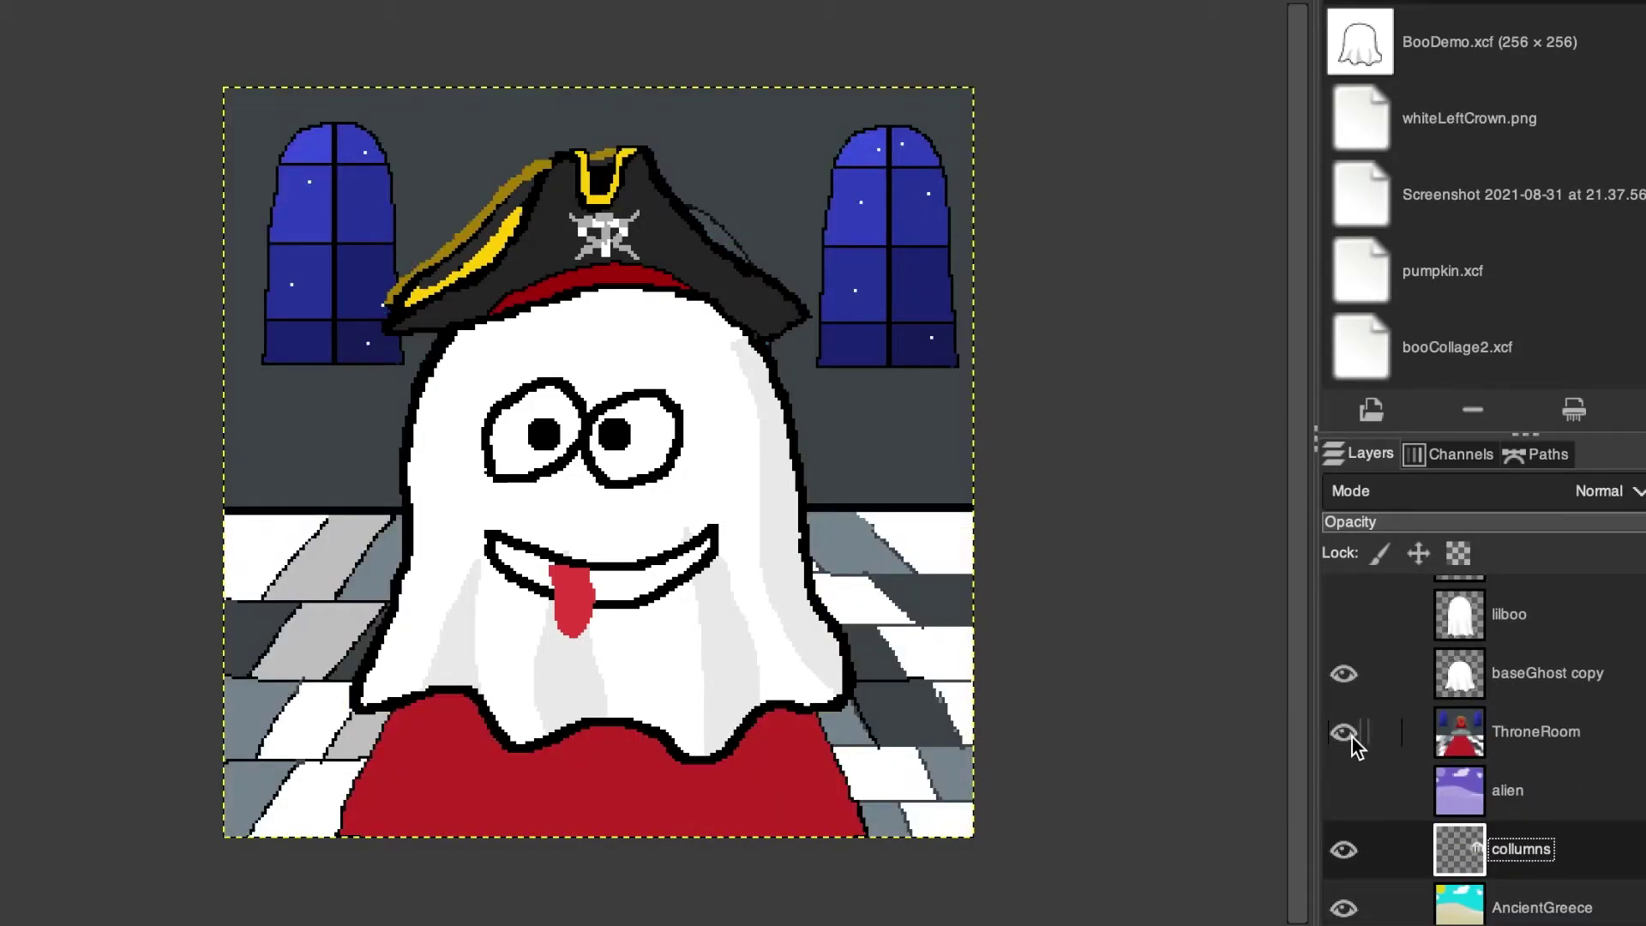
pyautogui.click(1343, 675)
pyautogui.click(1344, 849)
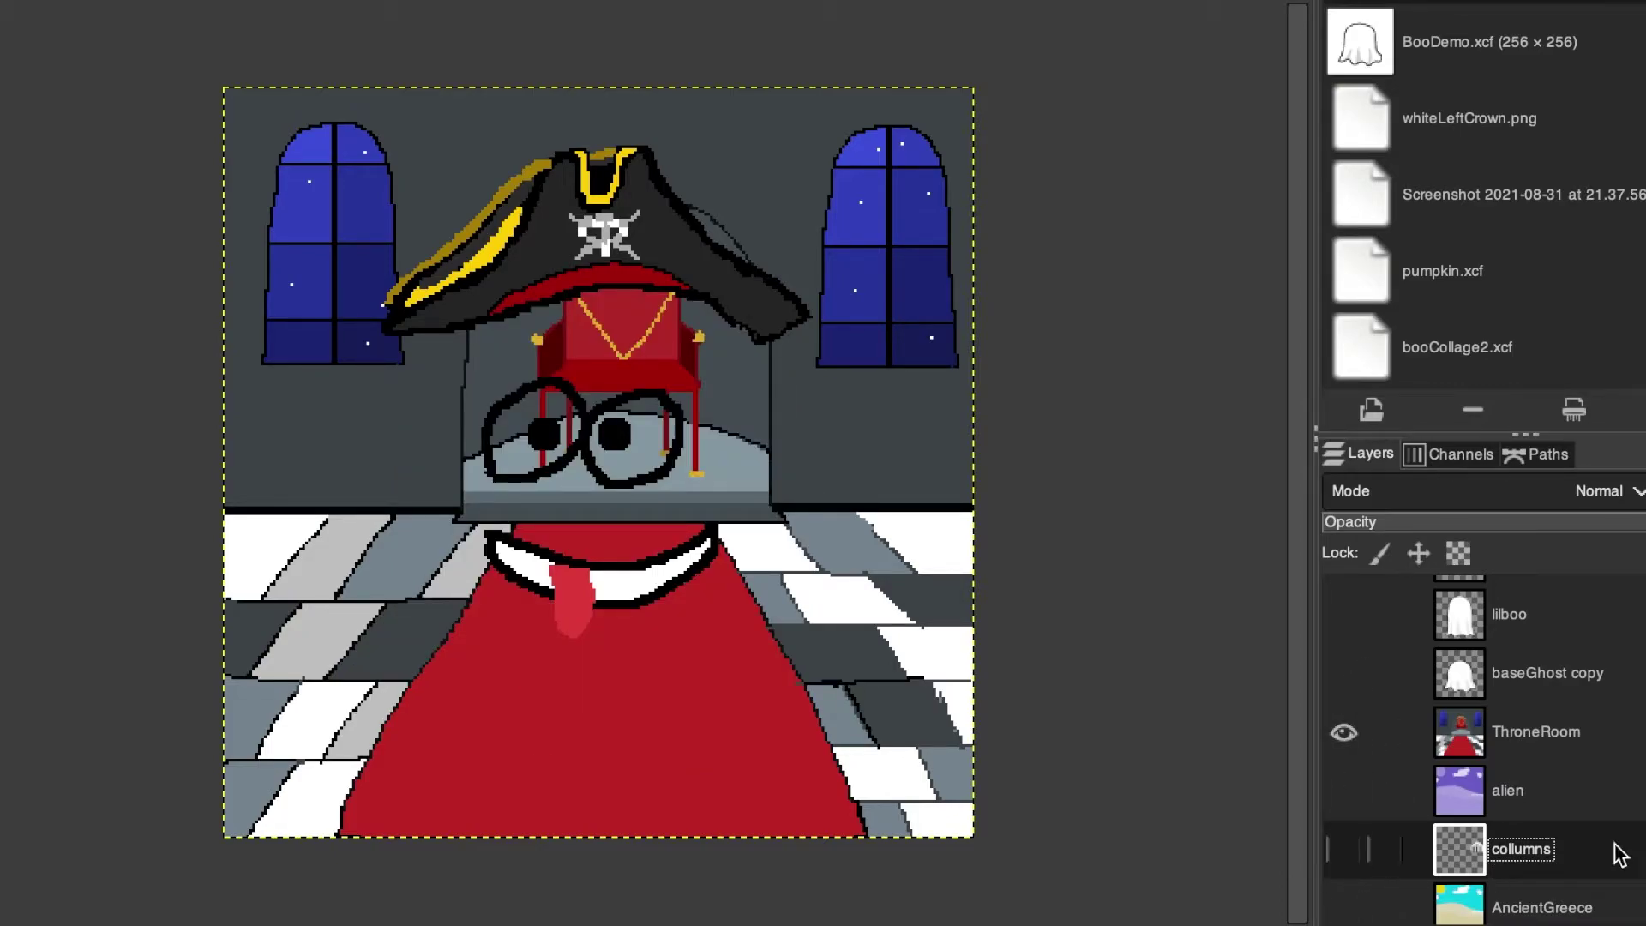
# Step: Hide the standardEyes copy and pirate hat layers
pyautogui.scroll(5, 1501, 746)
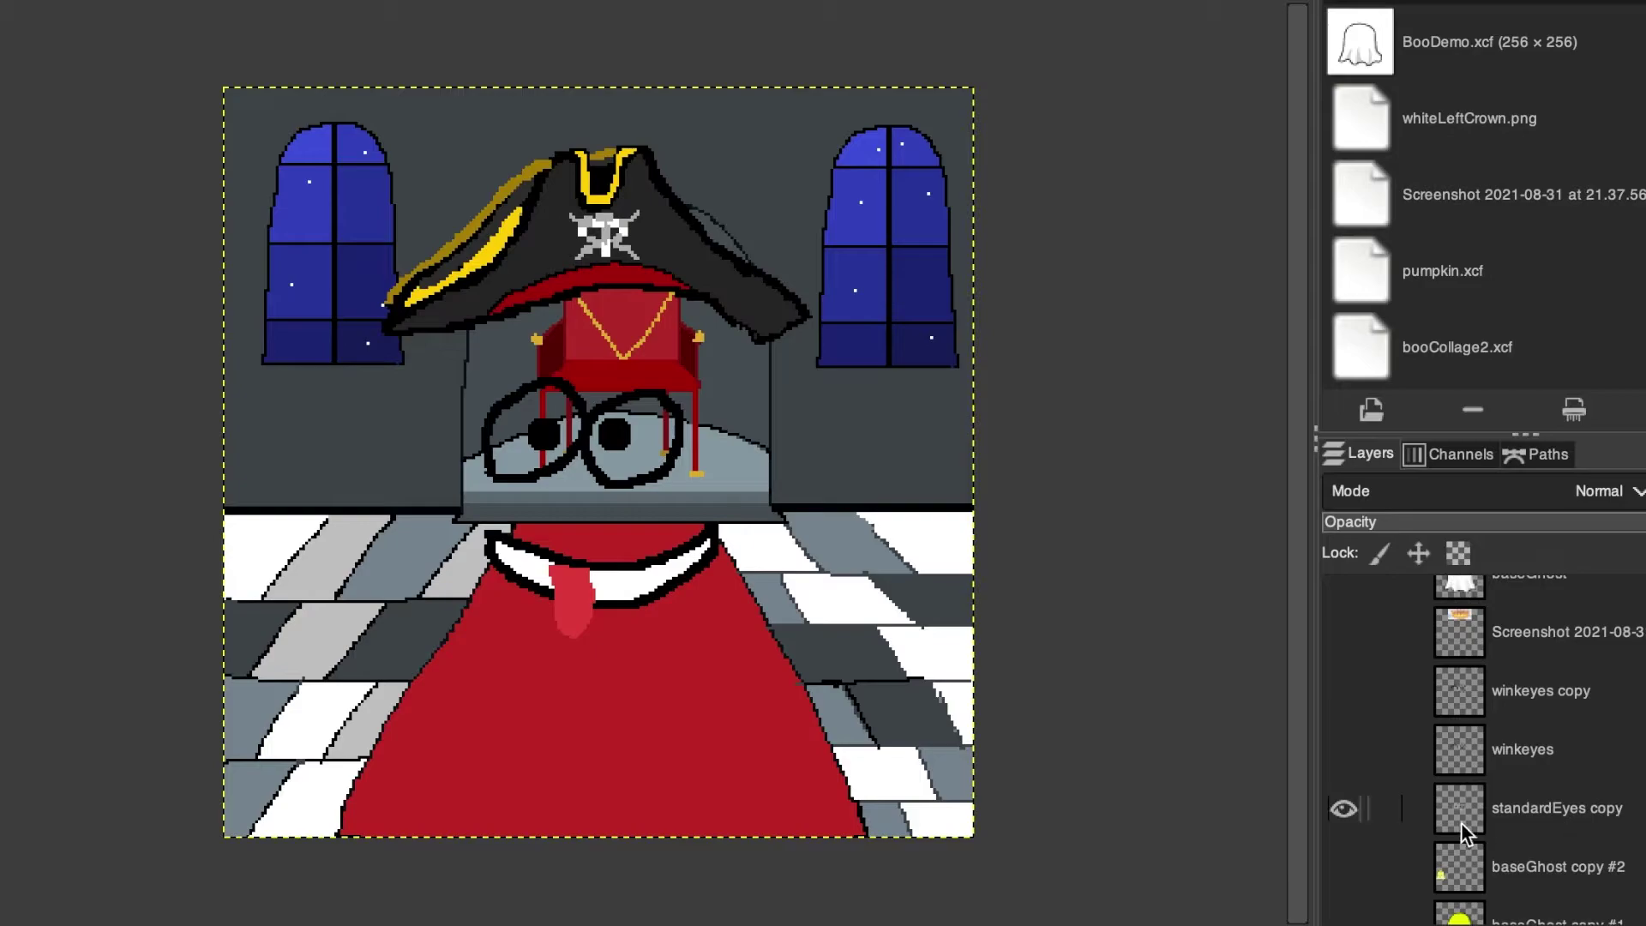
pyautogui.click(1345, 808)
pyautogui.scroll(-5, 1612, 772)
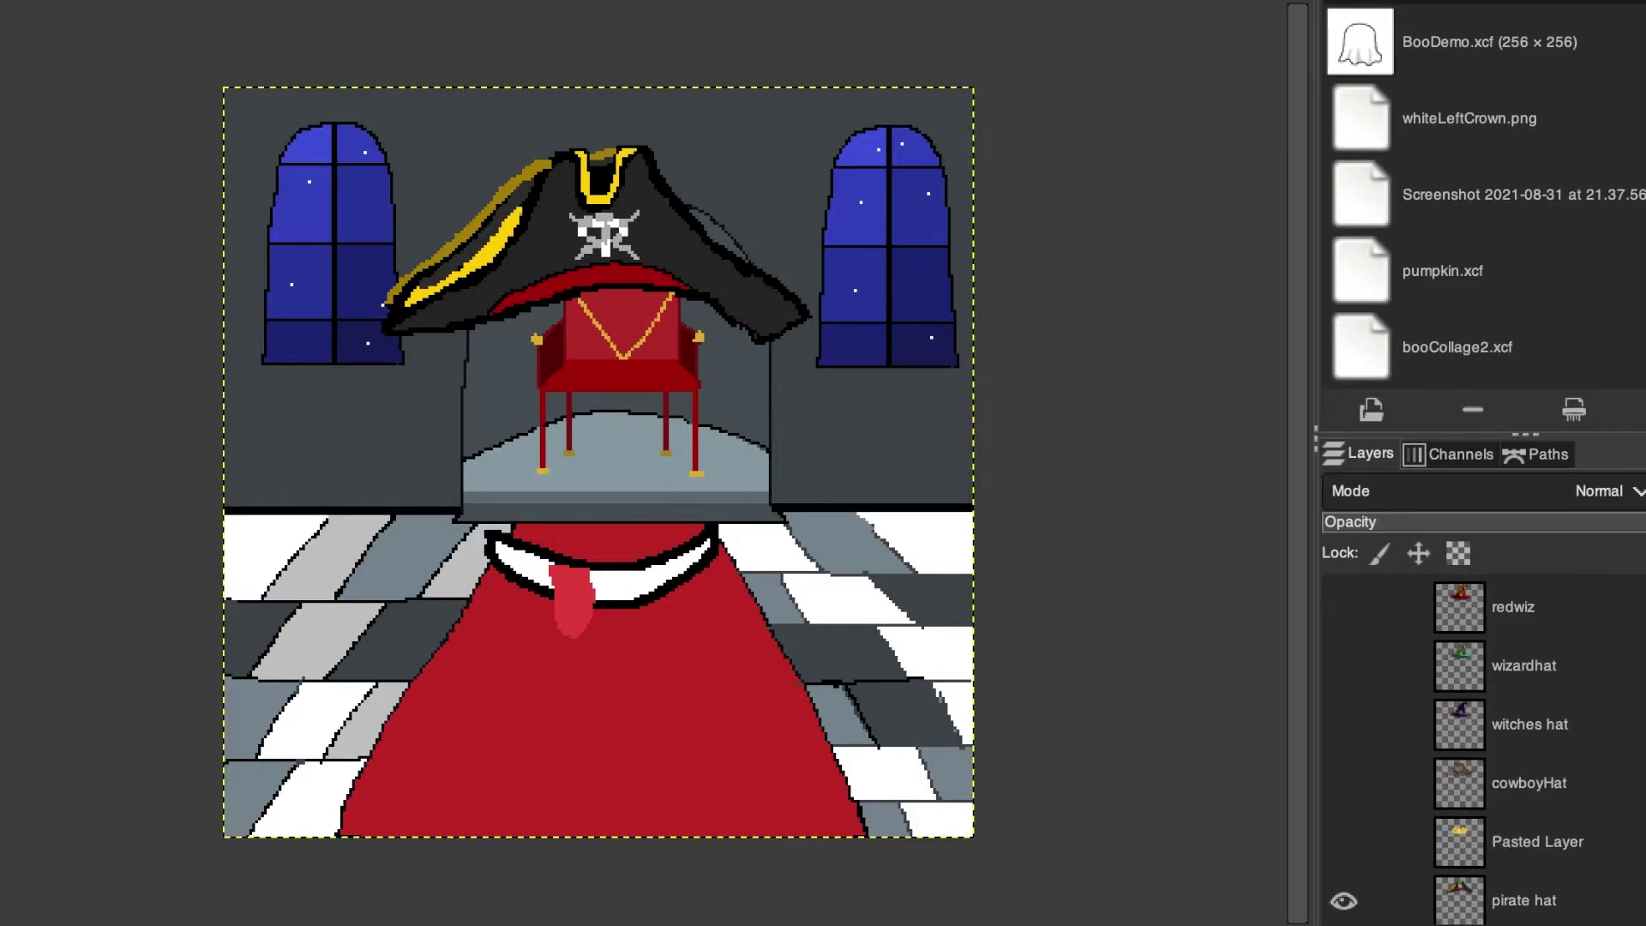
pyautogui.click(1343, 846)
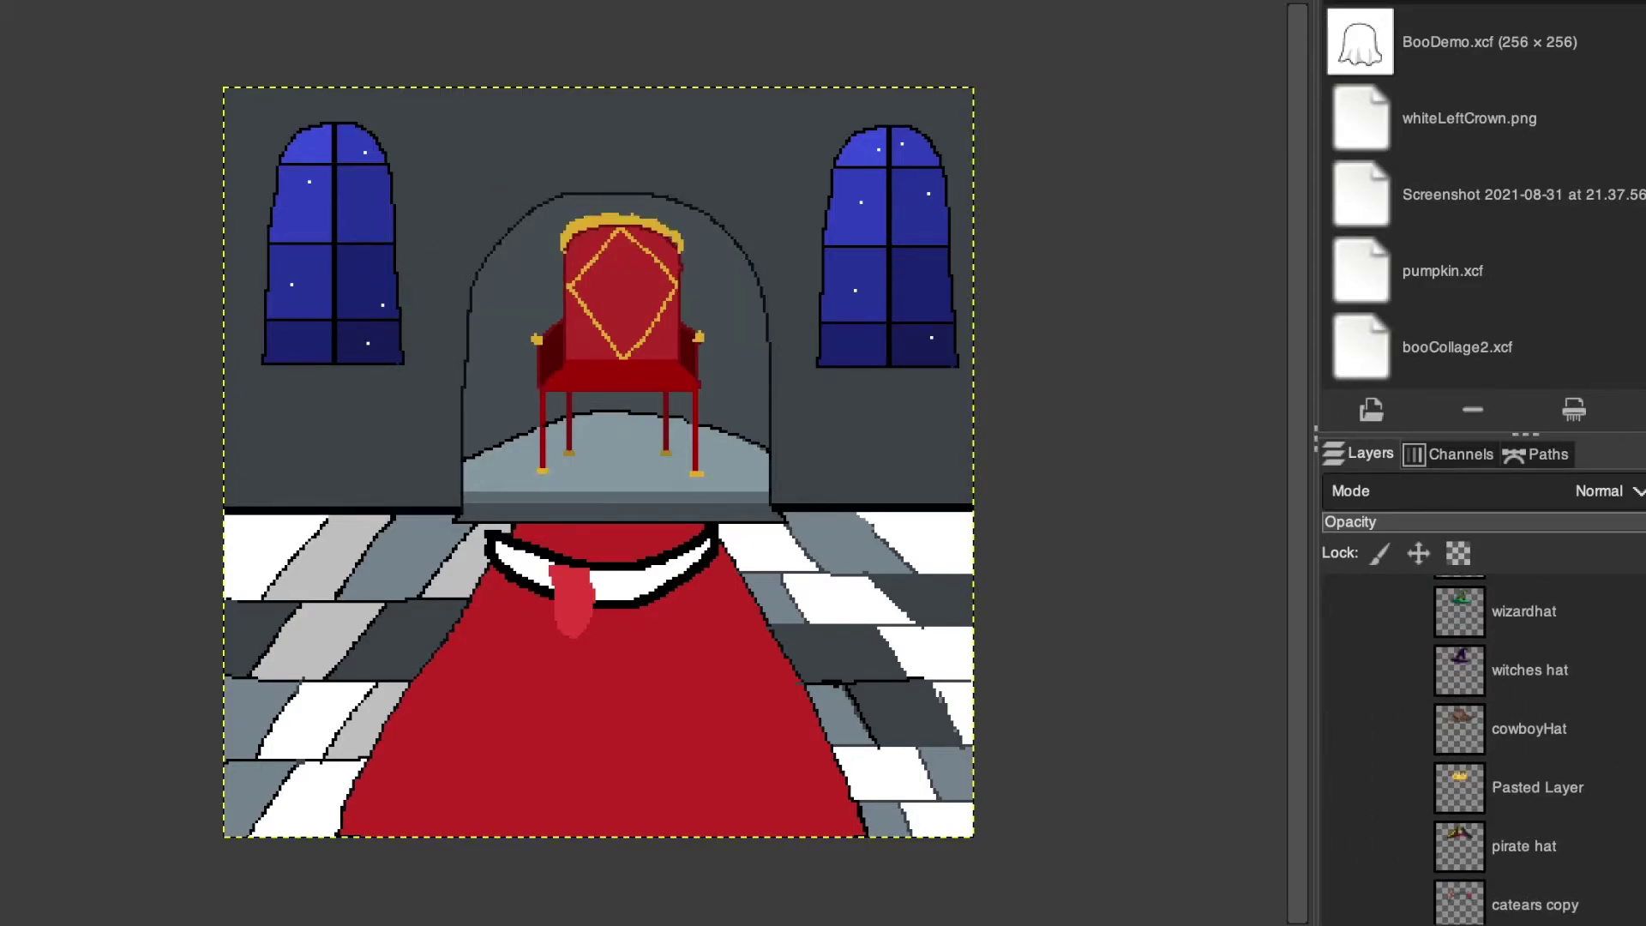
# Step: Hide the background layer that holds the mouth and tongue
pyautogui.scroll(6, 1598, 731)
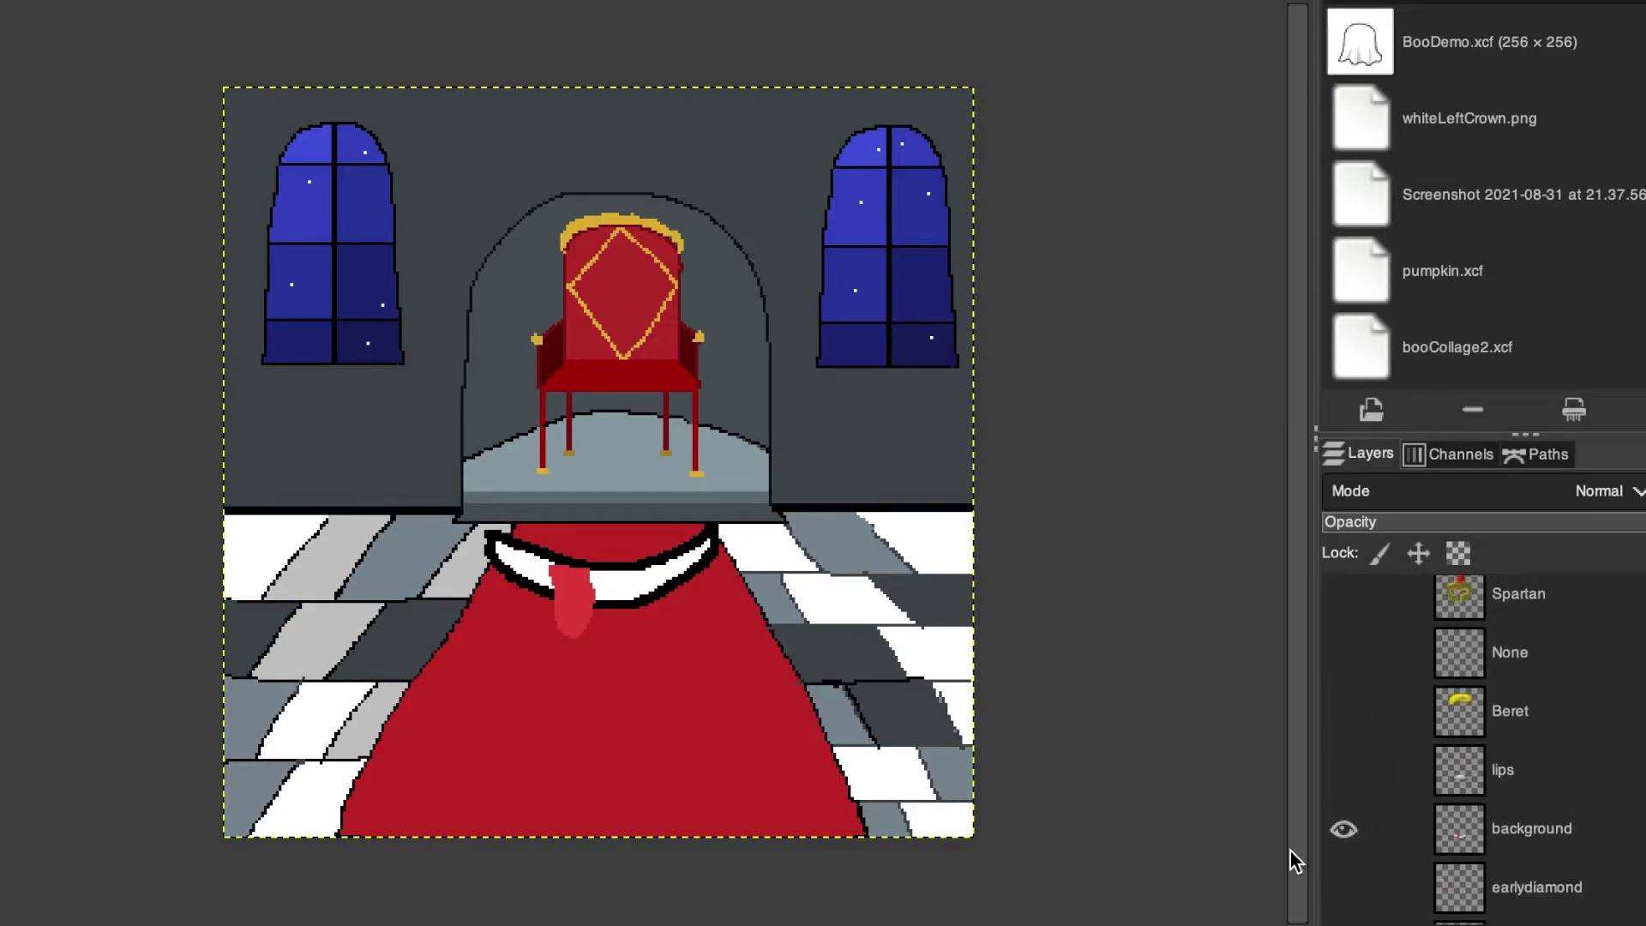
pyautogui.click(1343, 830)
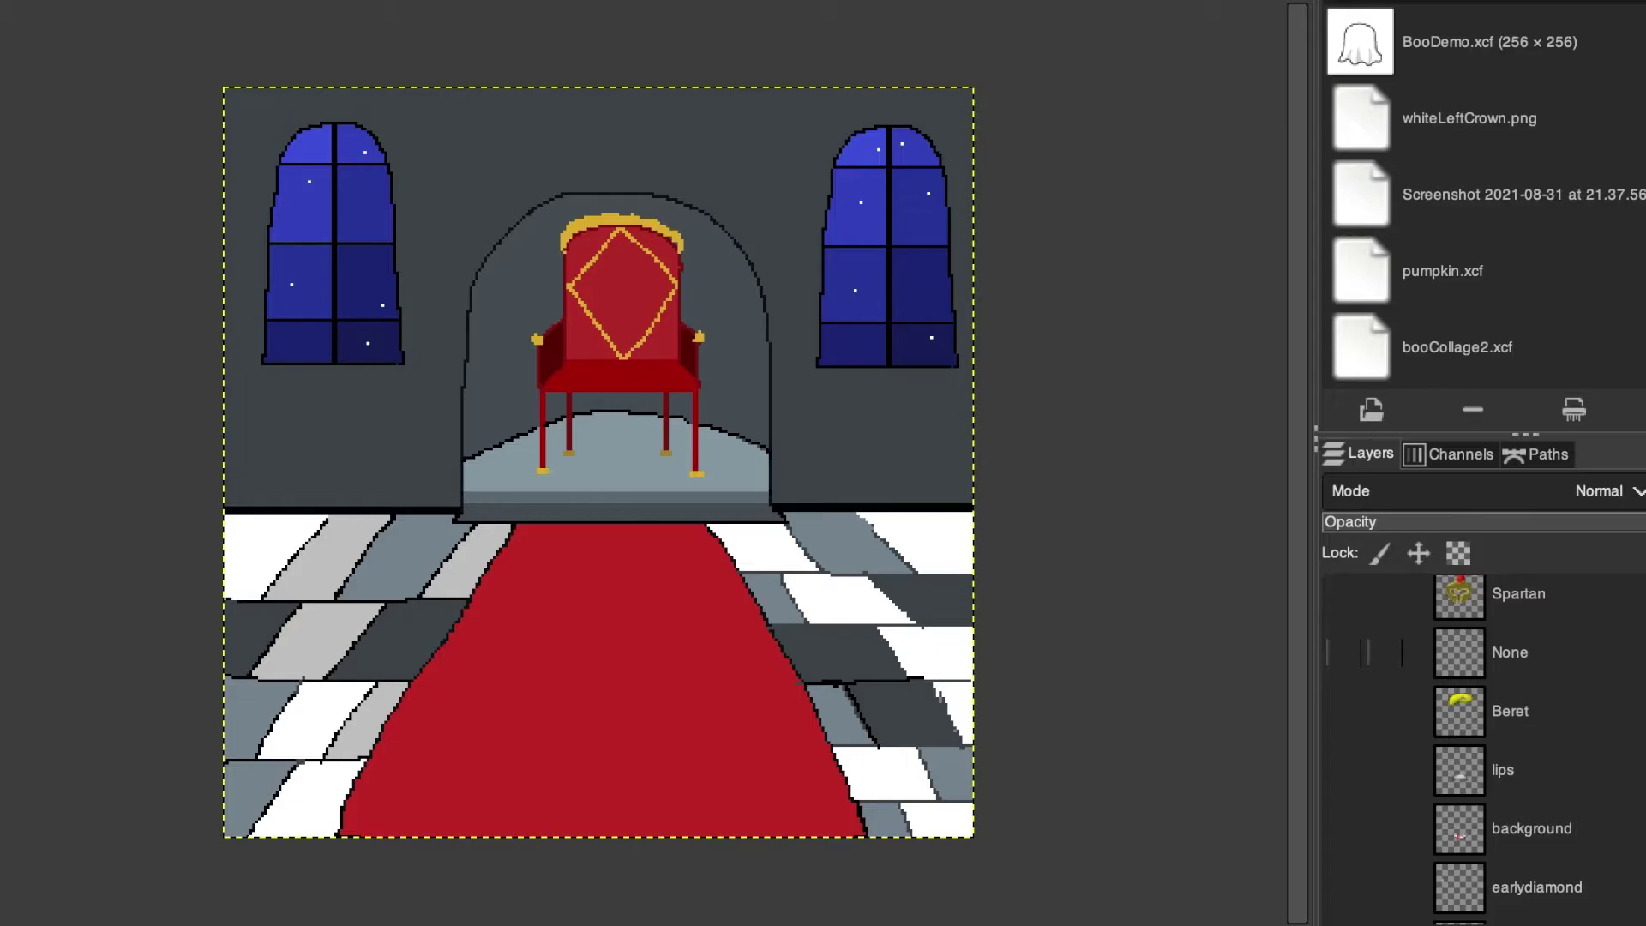
# Step: Show the baseGhost copy and standardEyes layers in front of the throne room
pyautogui.scroll(-10, 1509, 746)
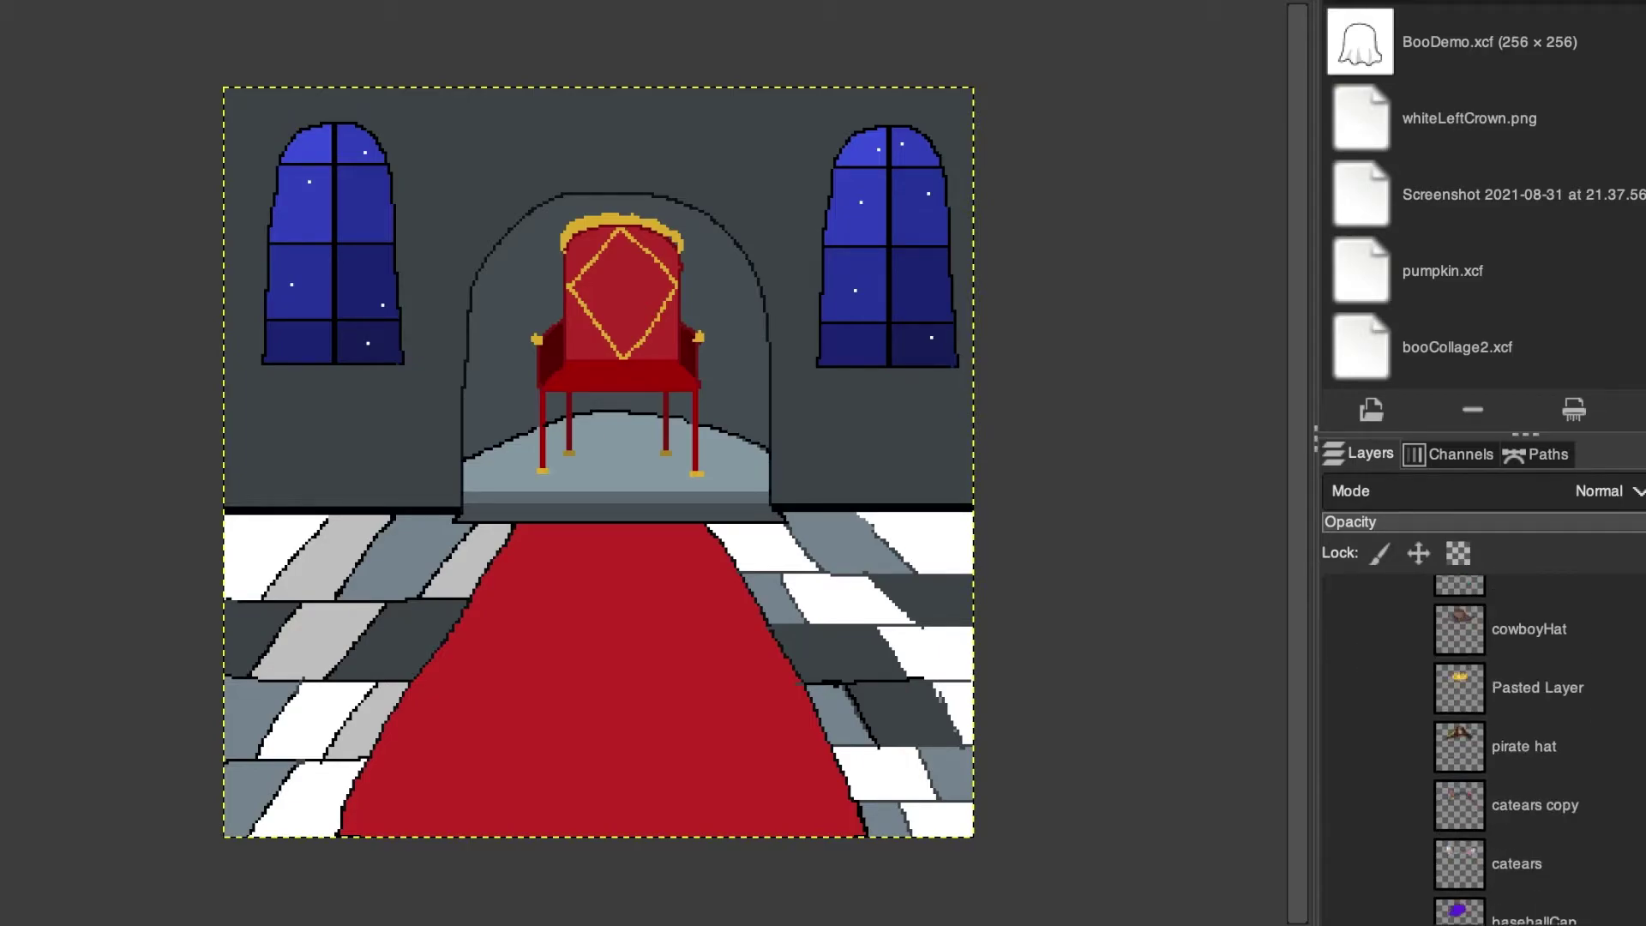
pyautogui.scroll(-9, 1509, 746)
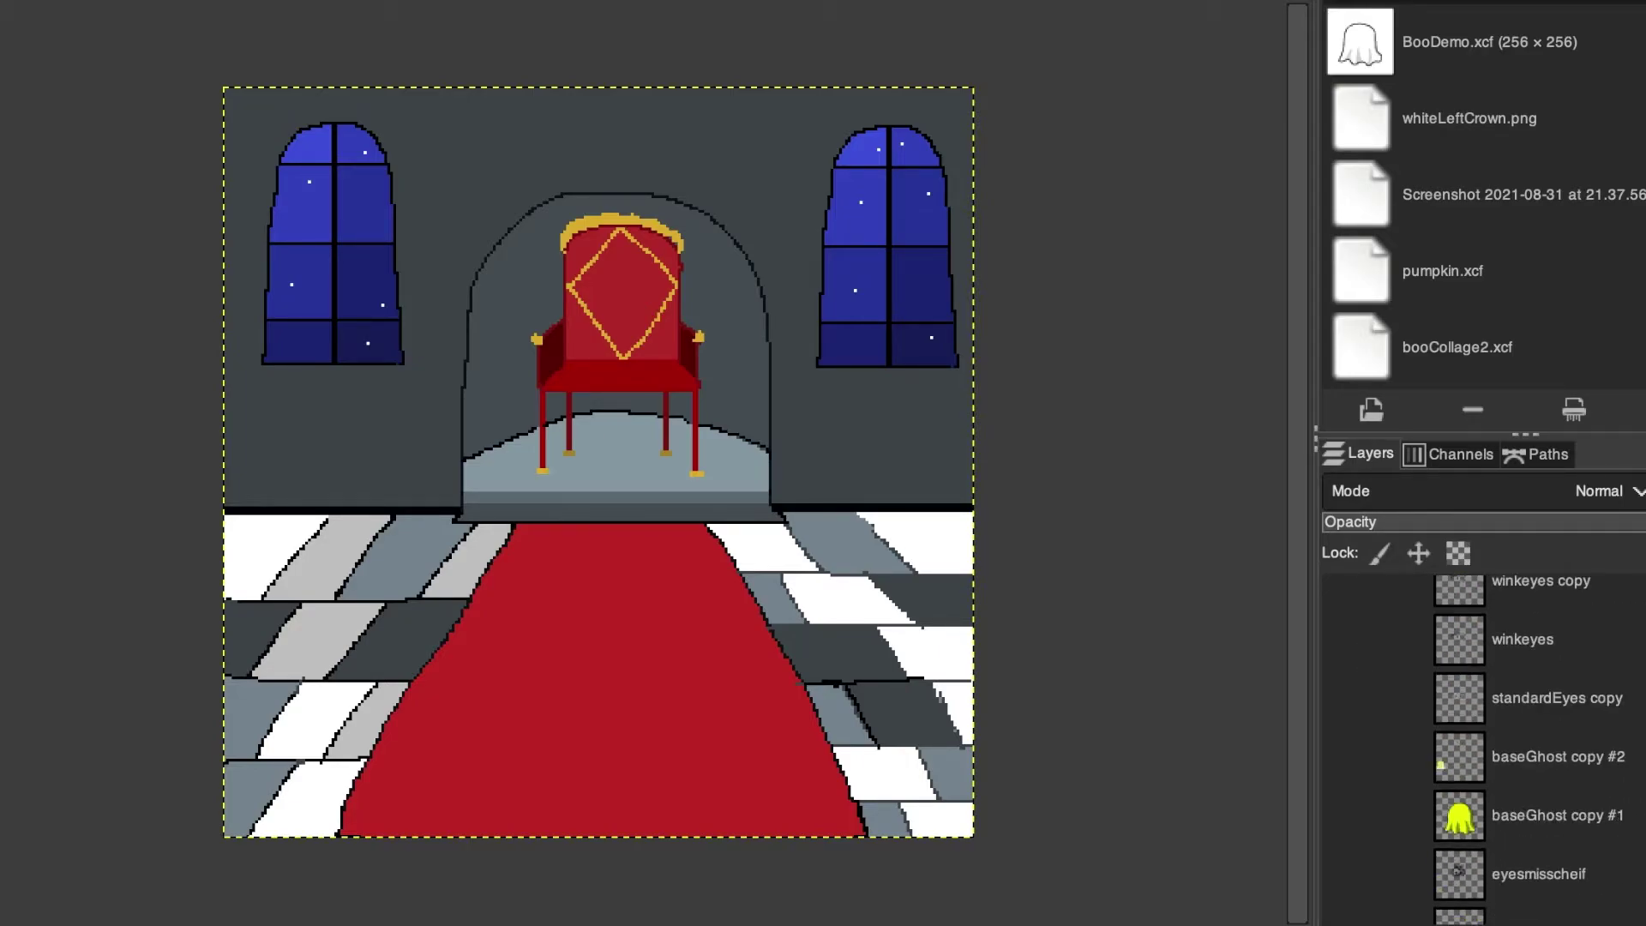
pyautogui.scroll(-1, 1378, 728)
pyautogui.click(1362, 684)
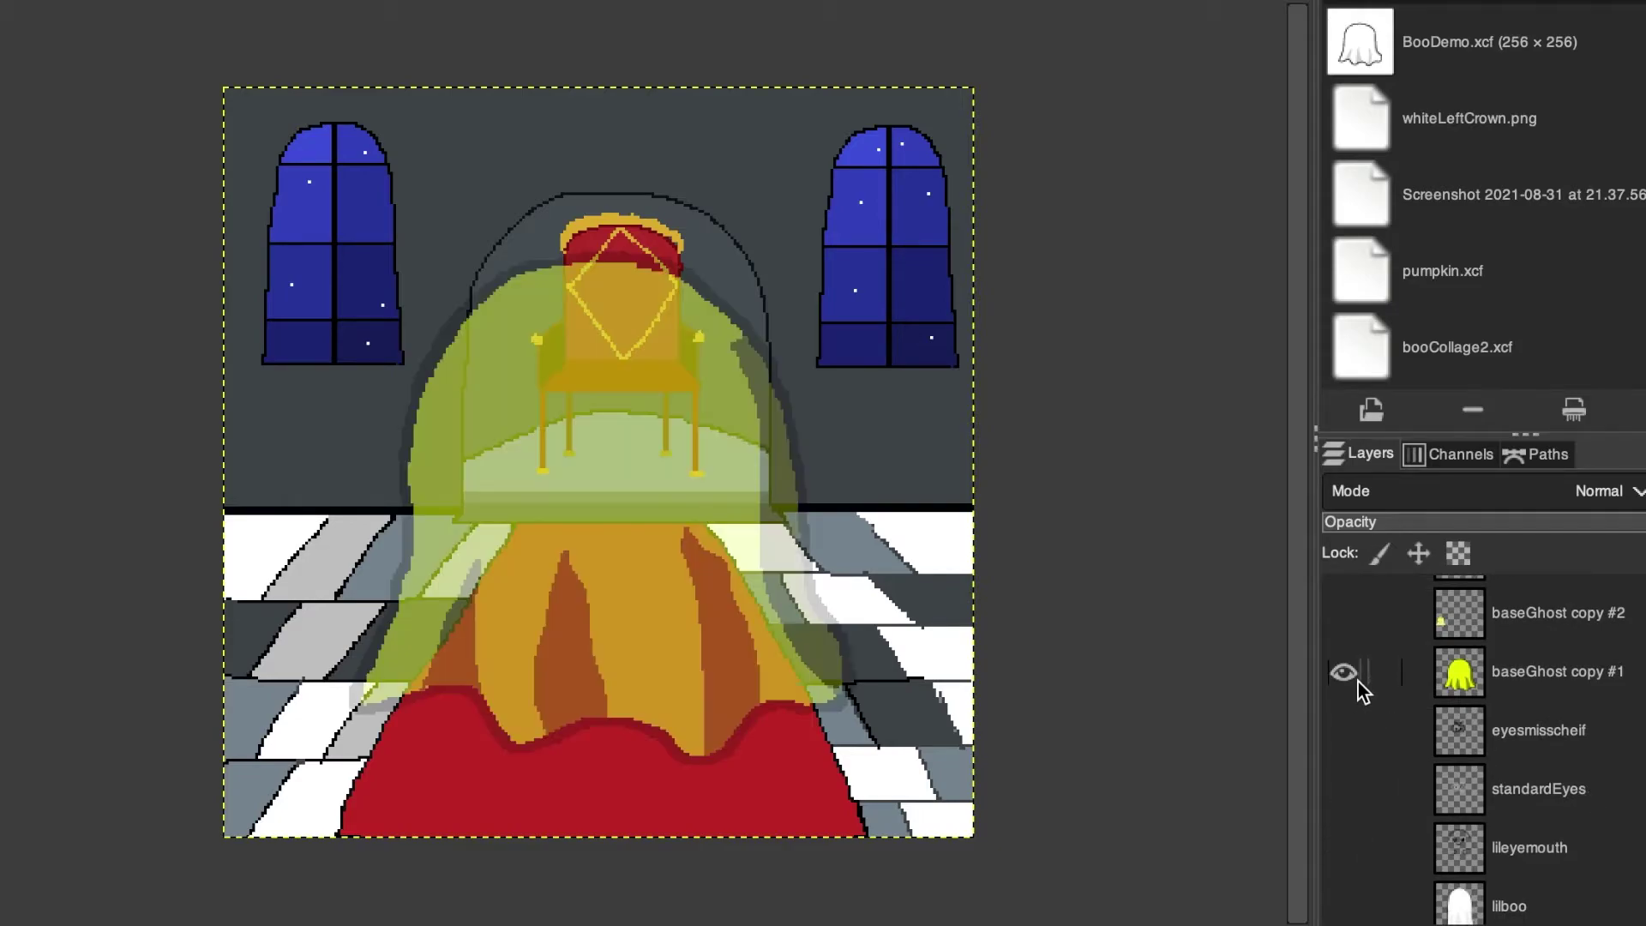
pyautogui.click(1346, 677)
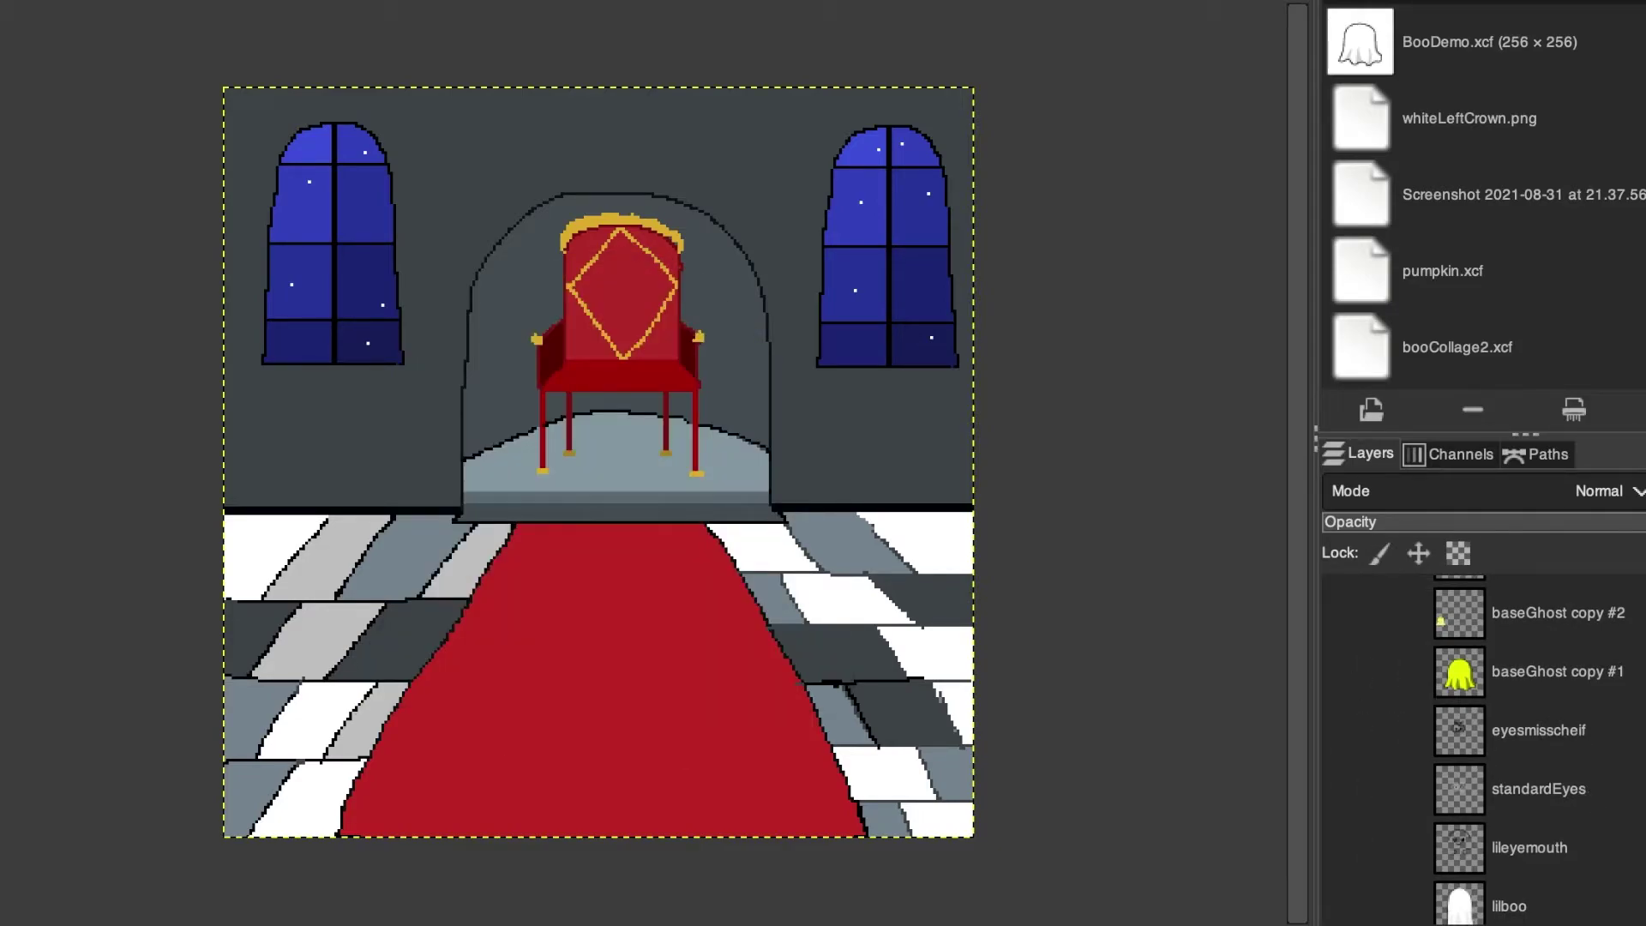
pyautogui.scroll(-3, 1372, 772)
pyautogui.click(1344, 811)
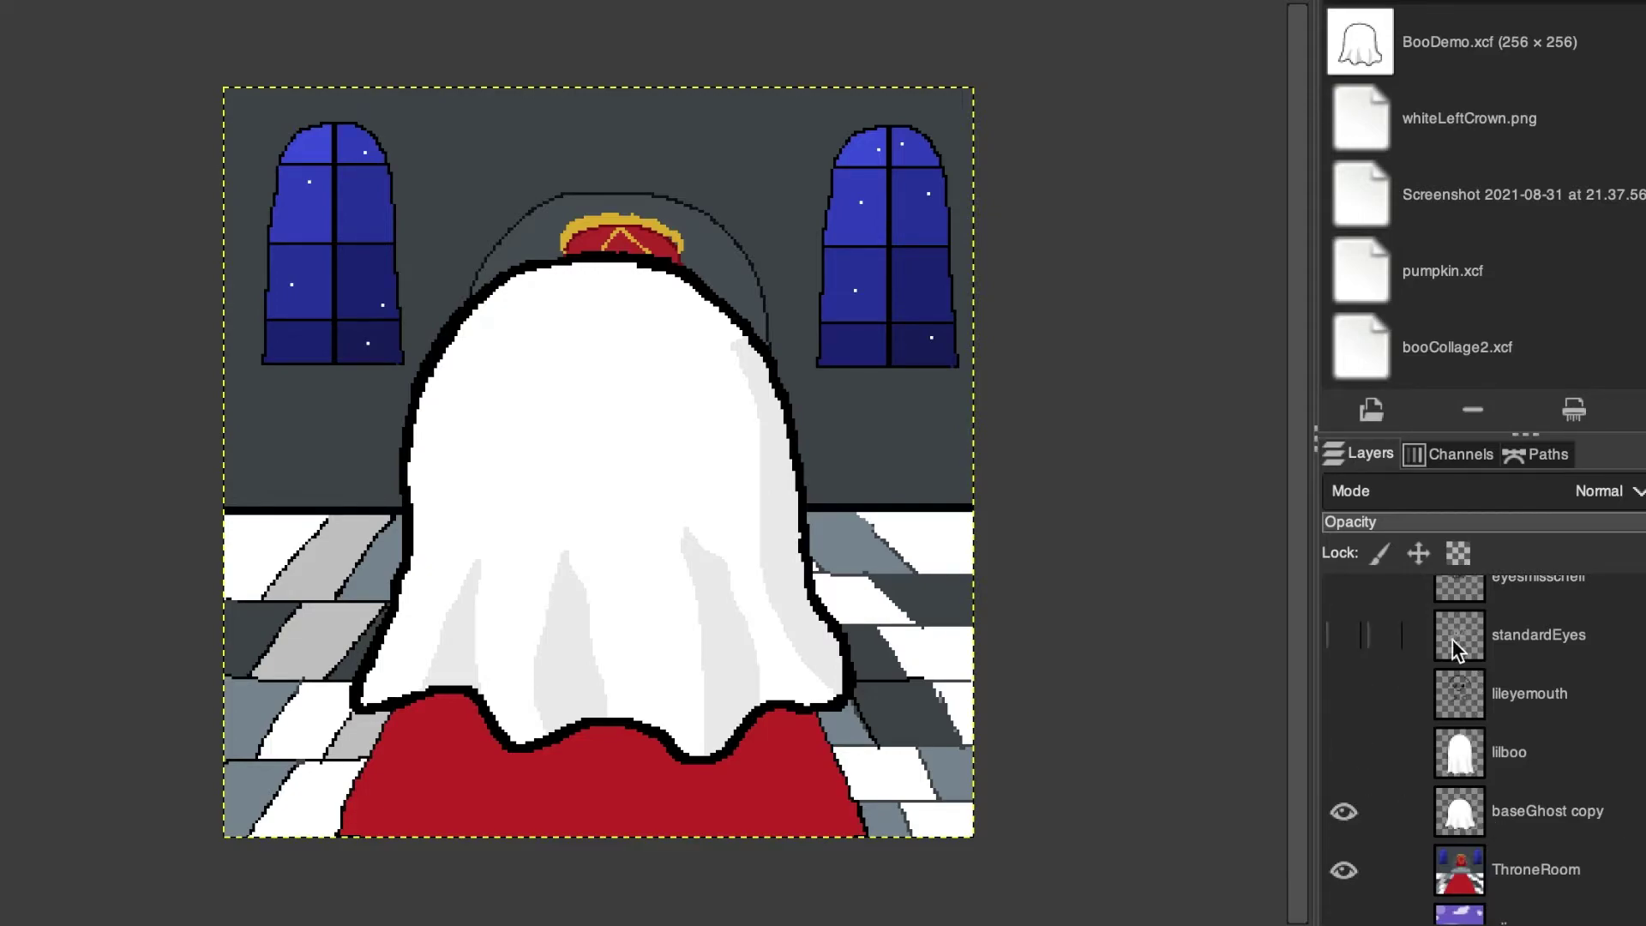
pyautogui.click(1363, 647)
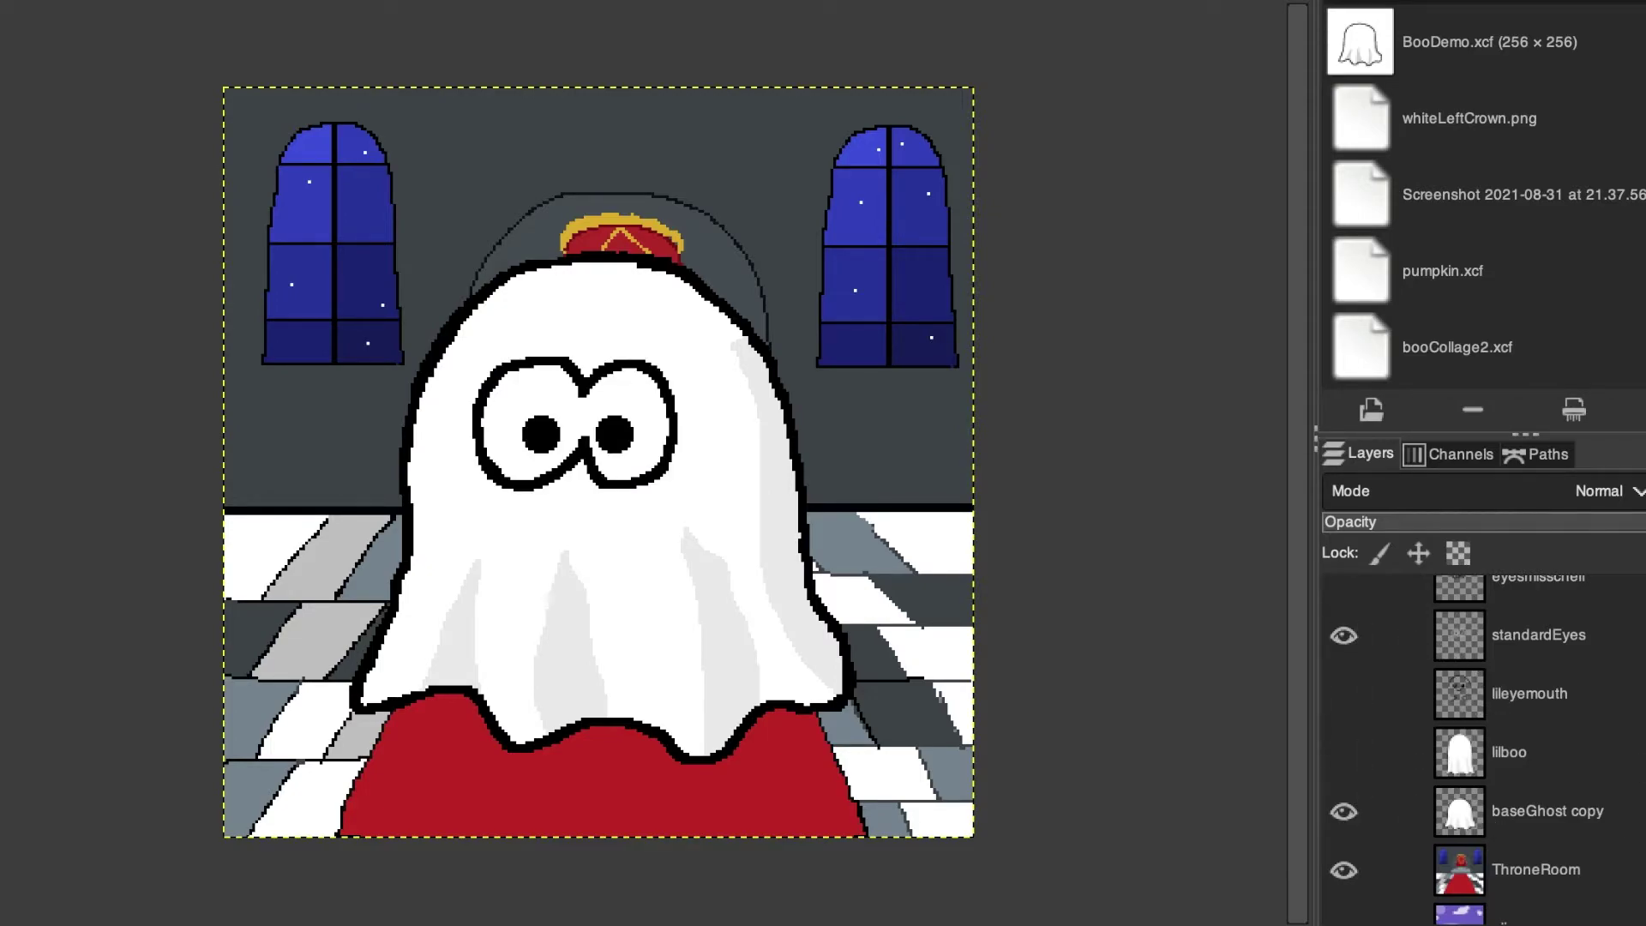
# Step: Put the brown cowboy hat on the ghost by showing the cowboyHat layer
pyautogui.scroll(2, 1397, 654)
pyautogui.scroll(2, 1457, 746)
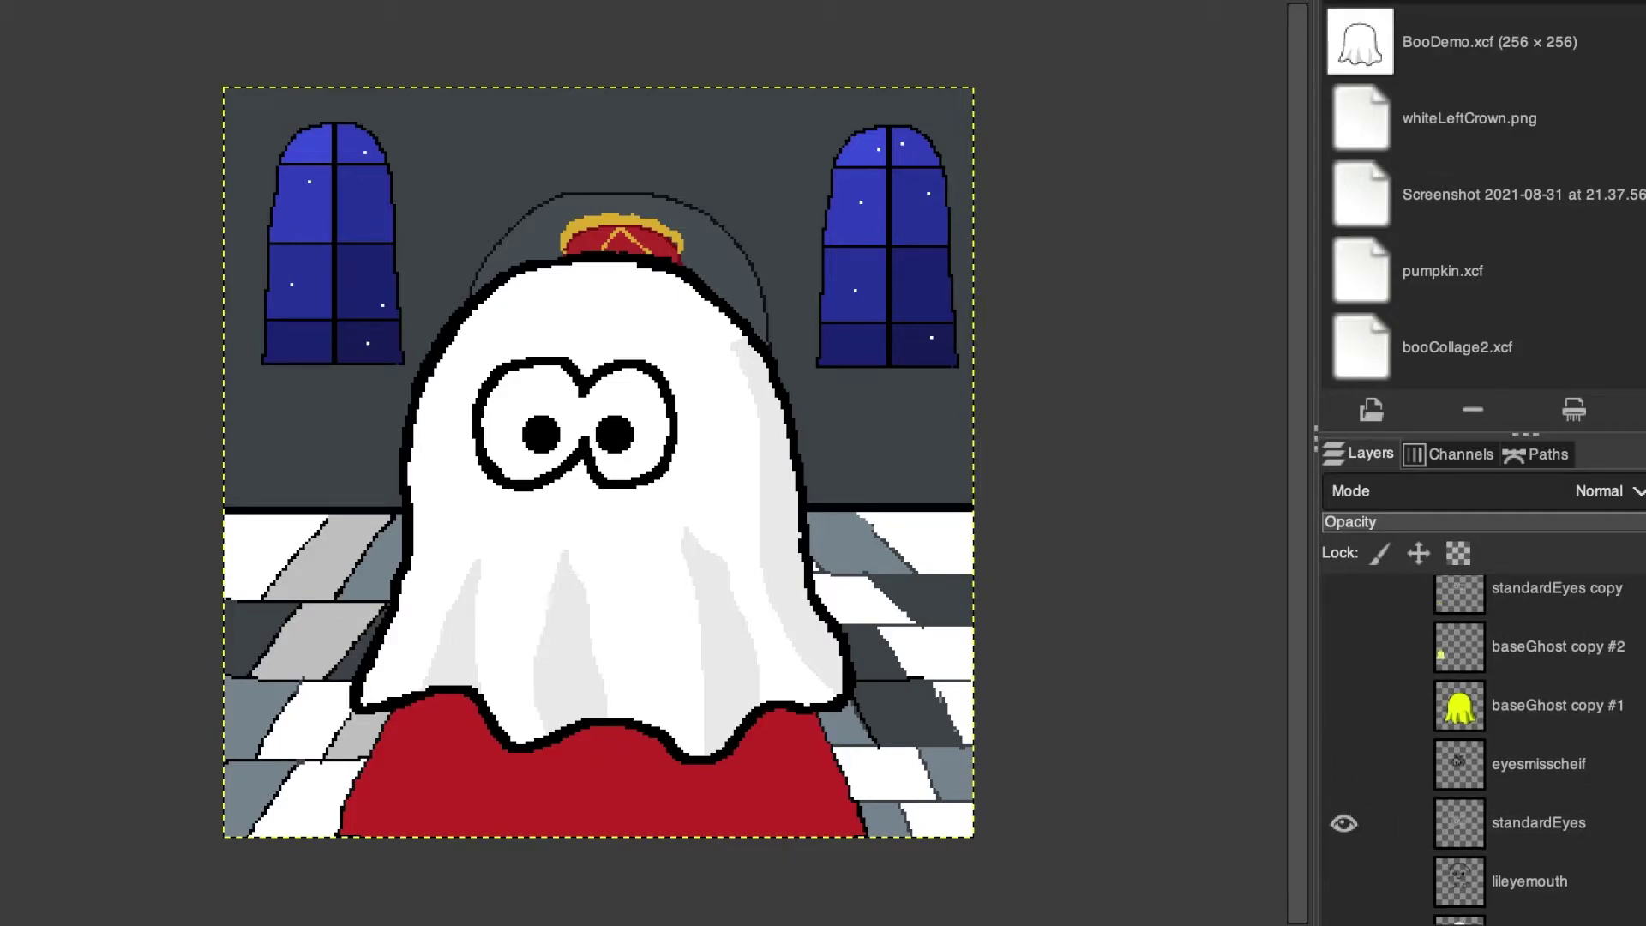
pyautogui.scroll(10, 1532, 712)
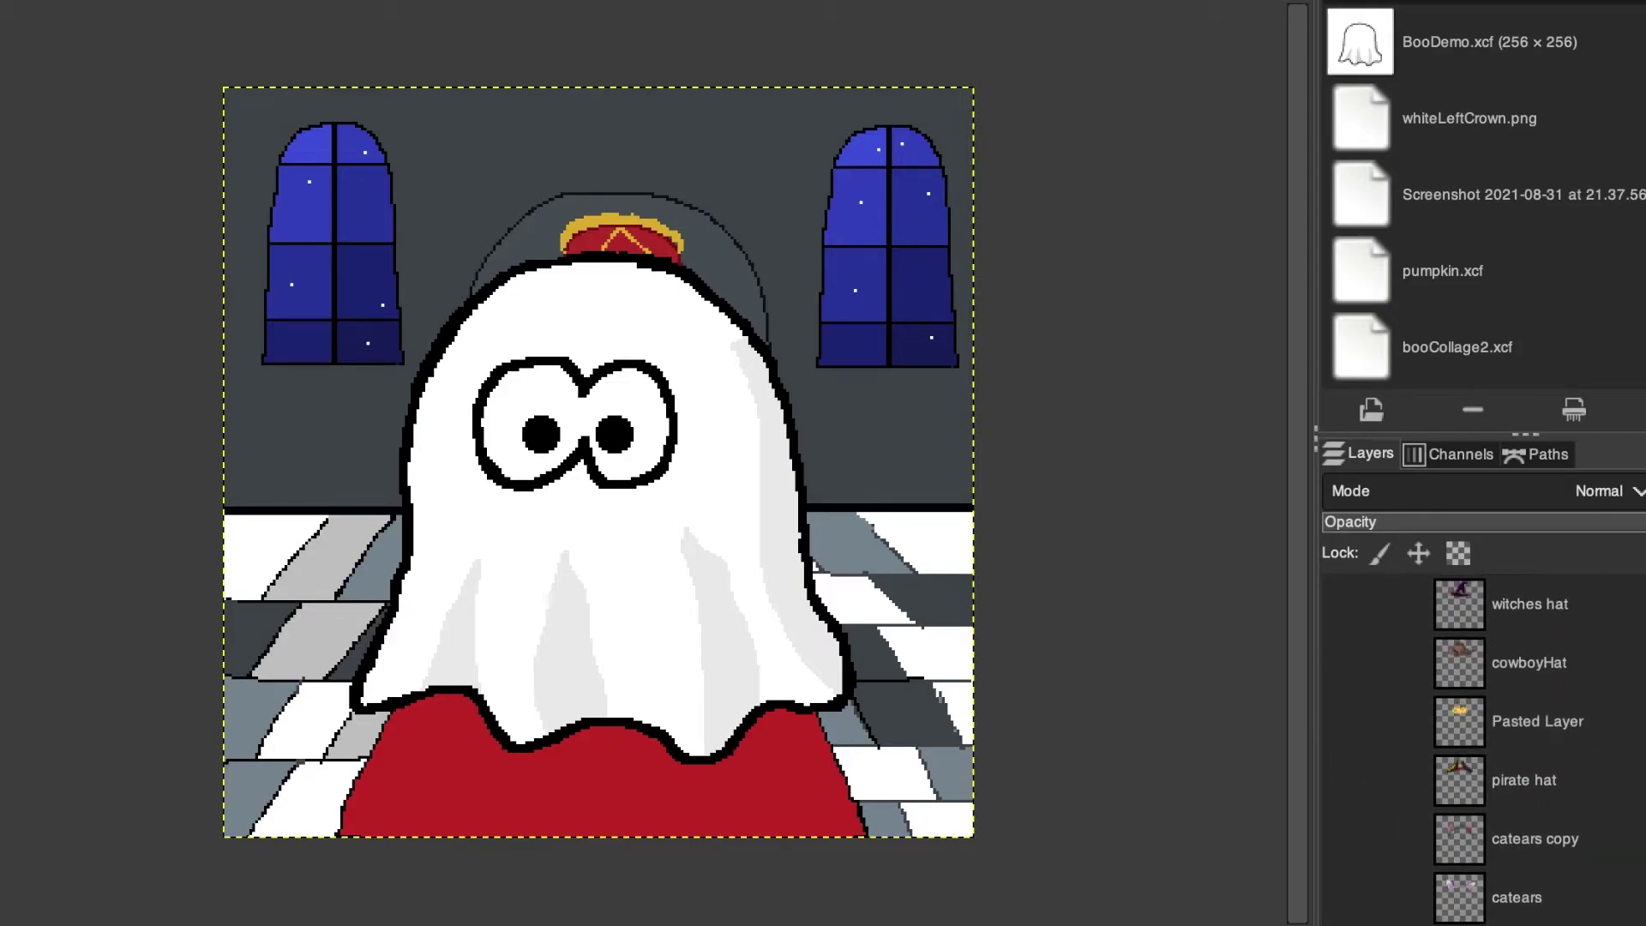
pyautogui.click(1344, 663)
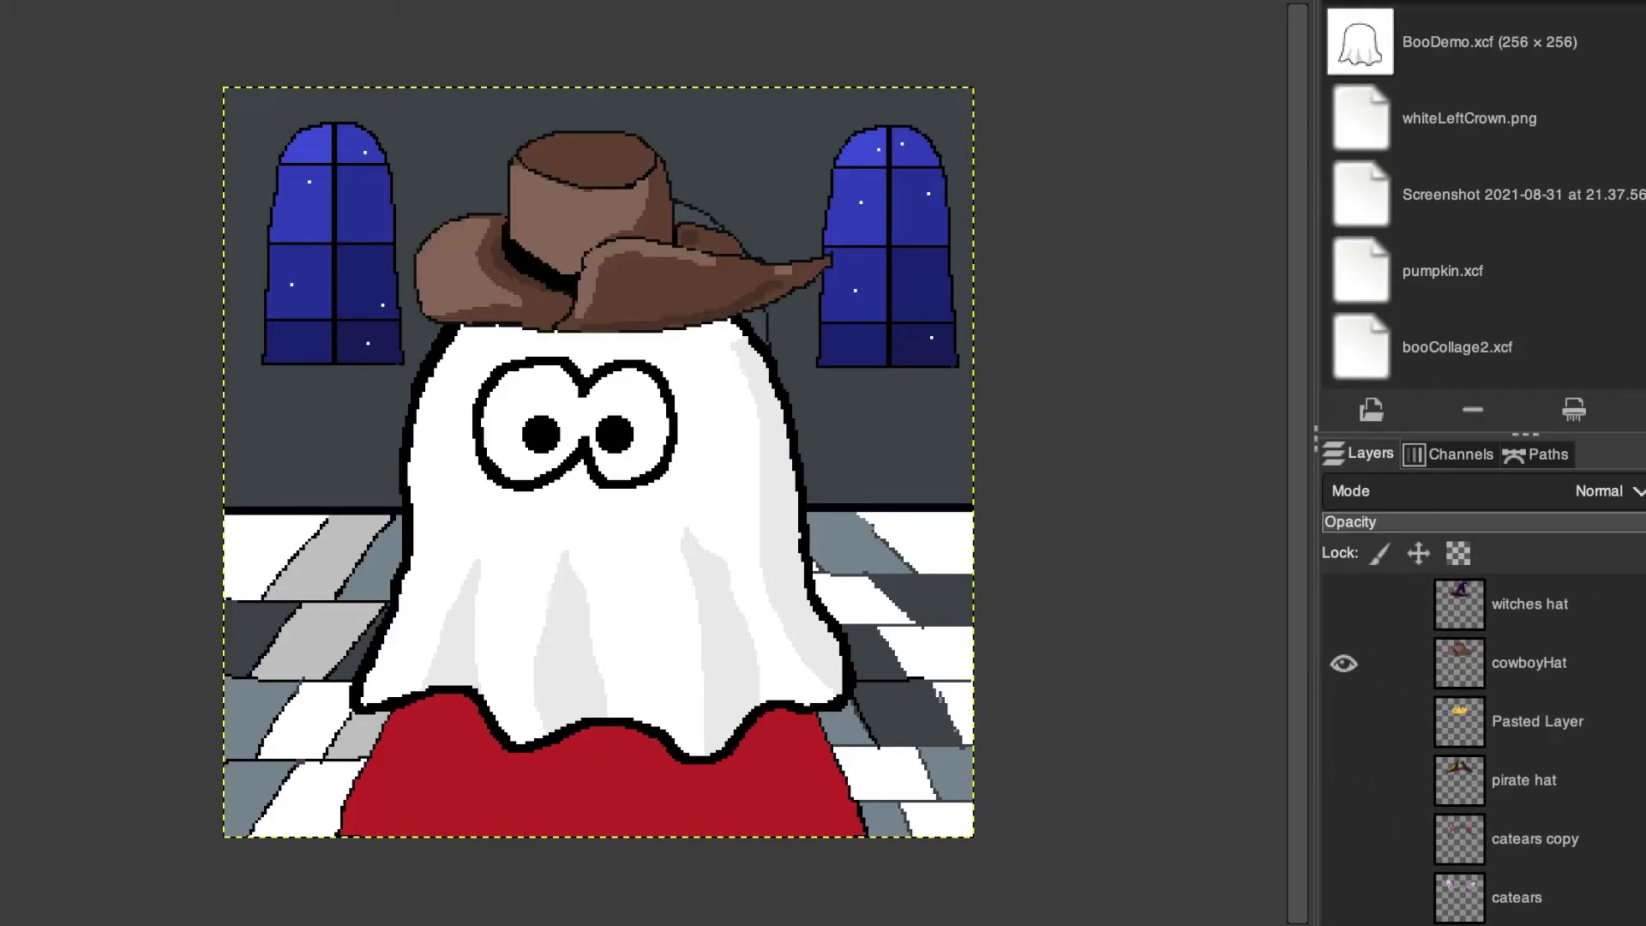
pyautogui.scroll(6, 1457, 746)
pyautogui.click(1351, 645)
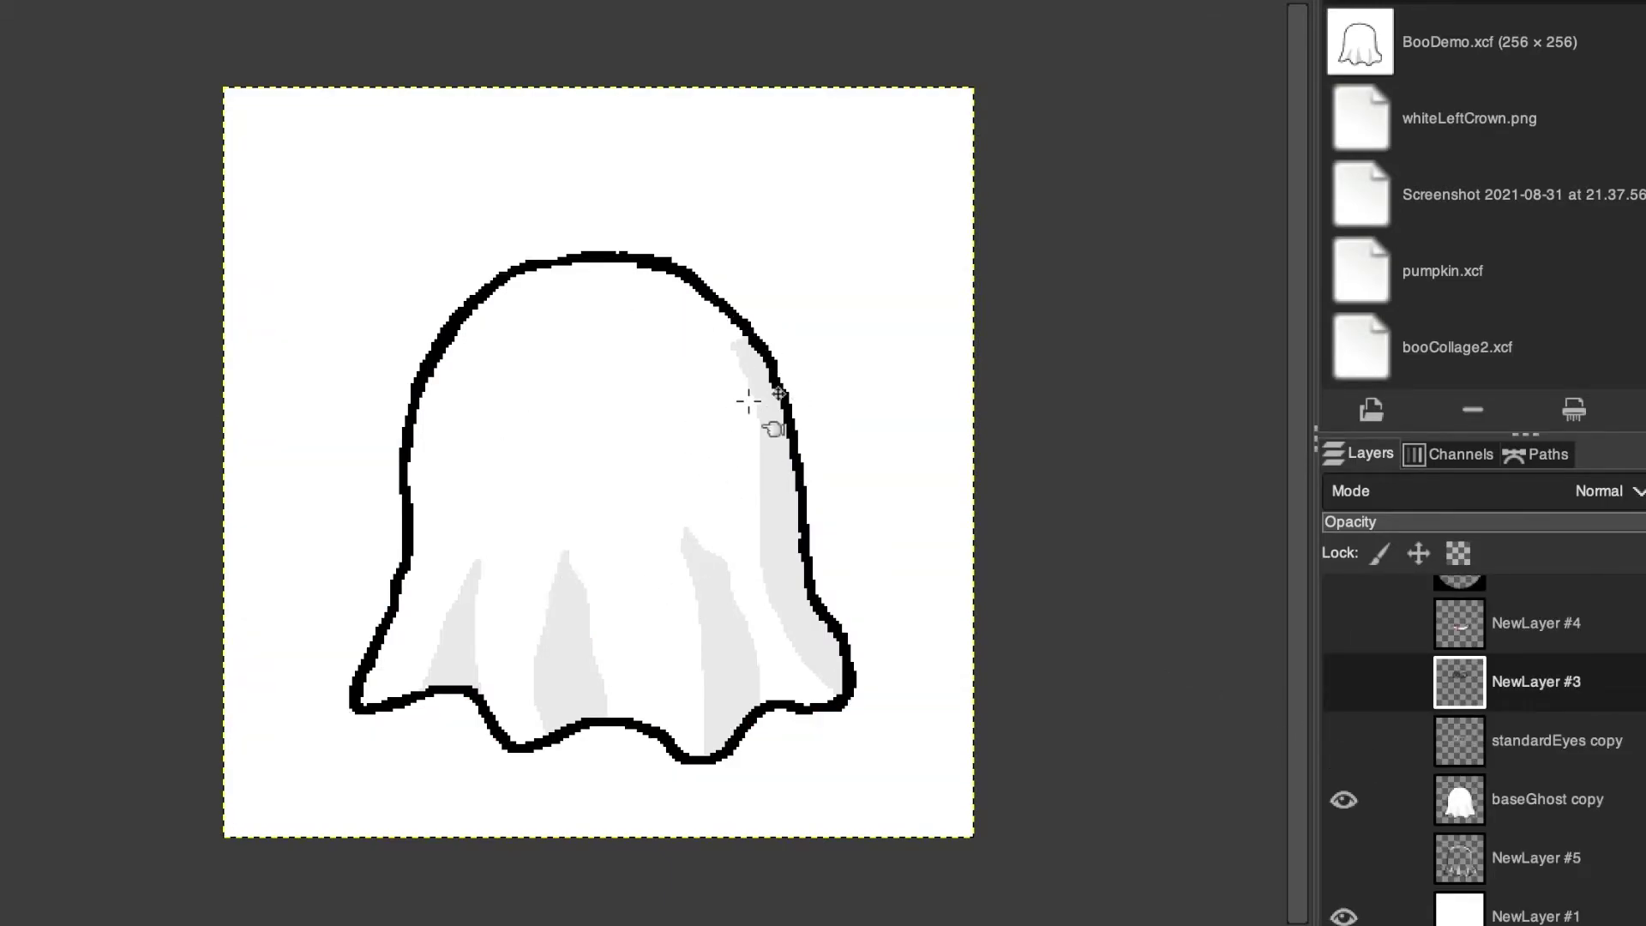
# Step: In the BooDemo image, create a layer filled with the foreground colour and place it above all other layers
pyautogui.scroll(2, 1327, 670)
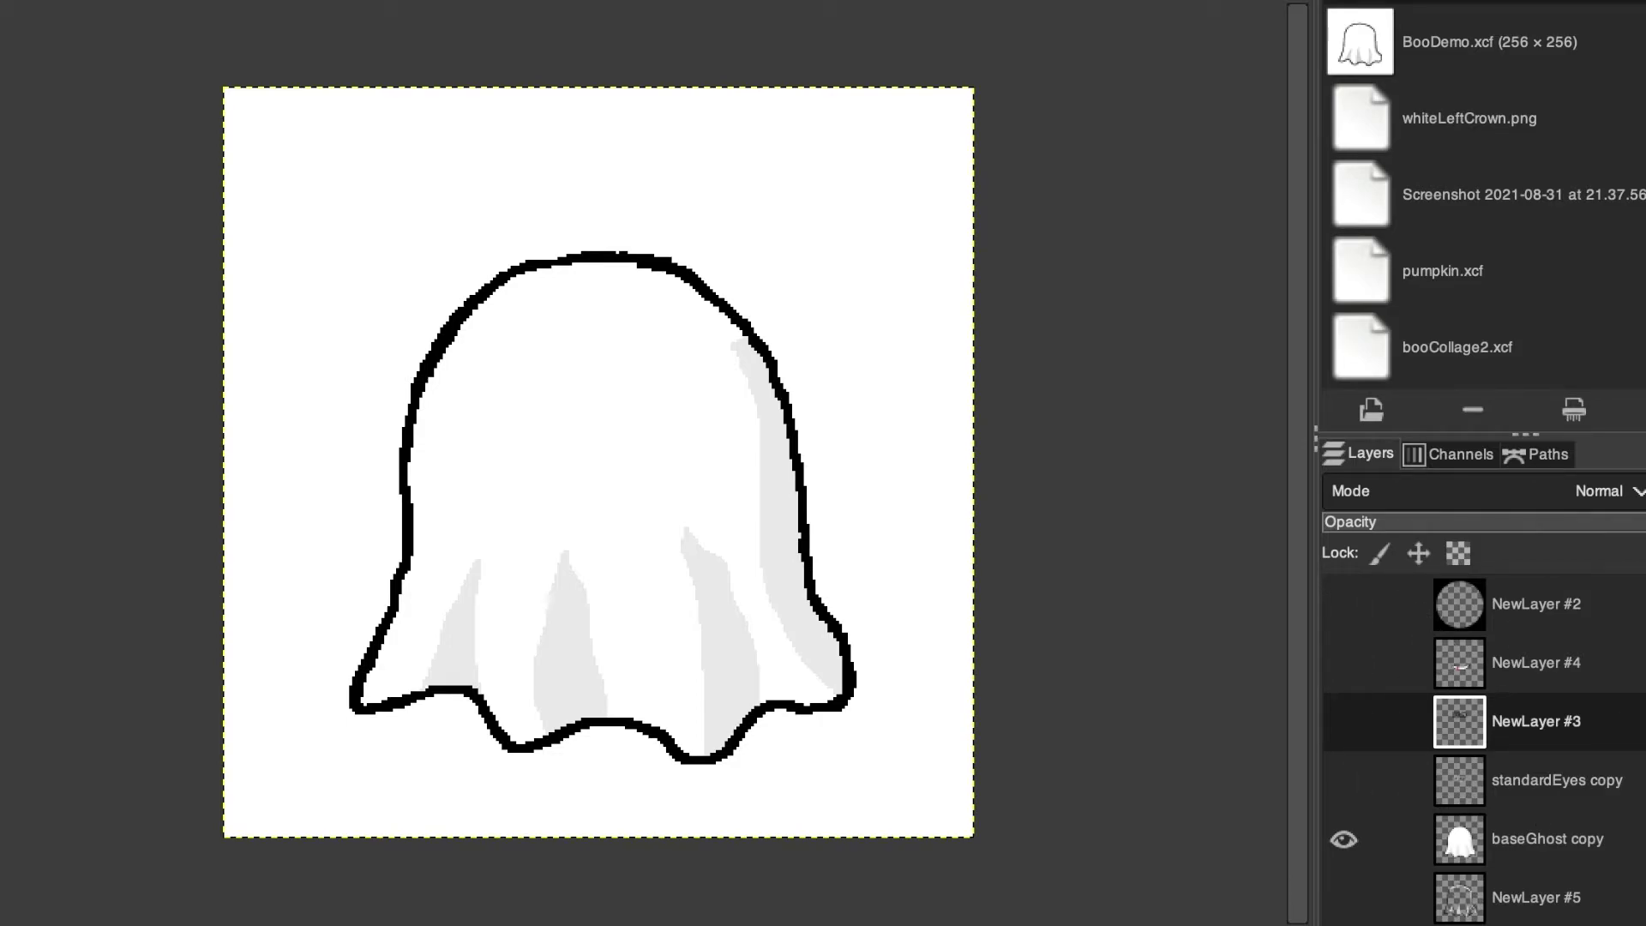
pyautogui.hotkey('ctrl', 'shift', 'n')
pyautogui.click(1314, 883)
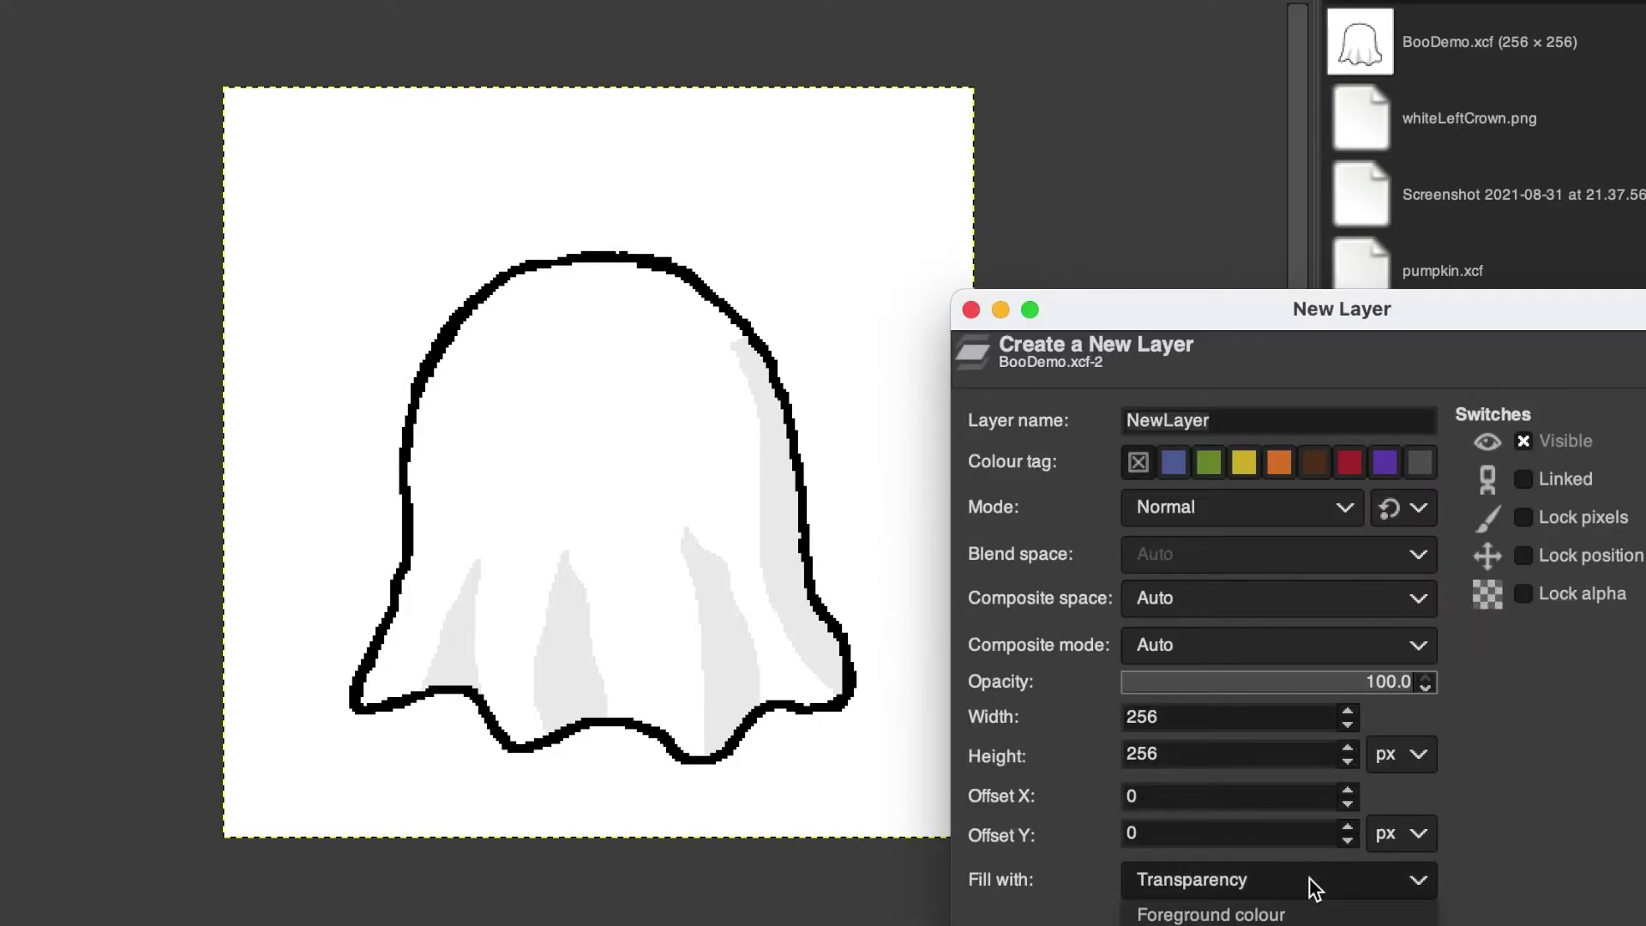
pyautogui.click(1277, 916)
pyautogui.press('Return')
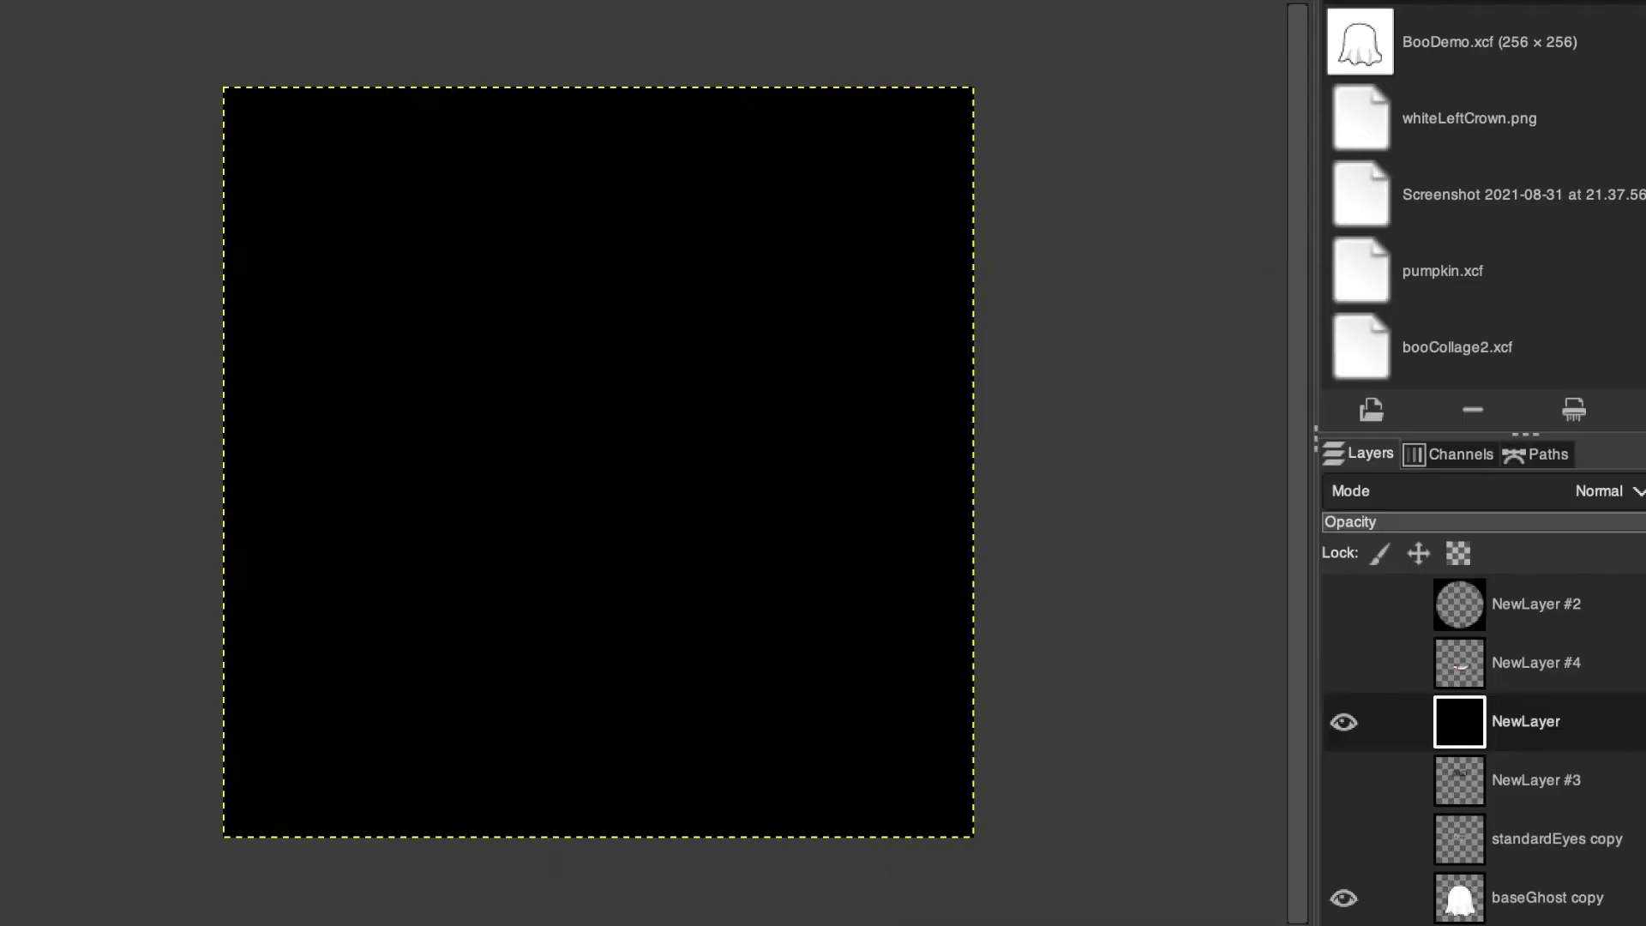
pyautogui.moveTo(1430, 729); pyautogui.dragTo(1452, 590)
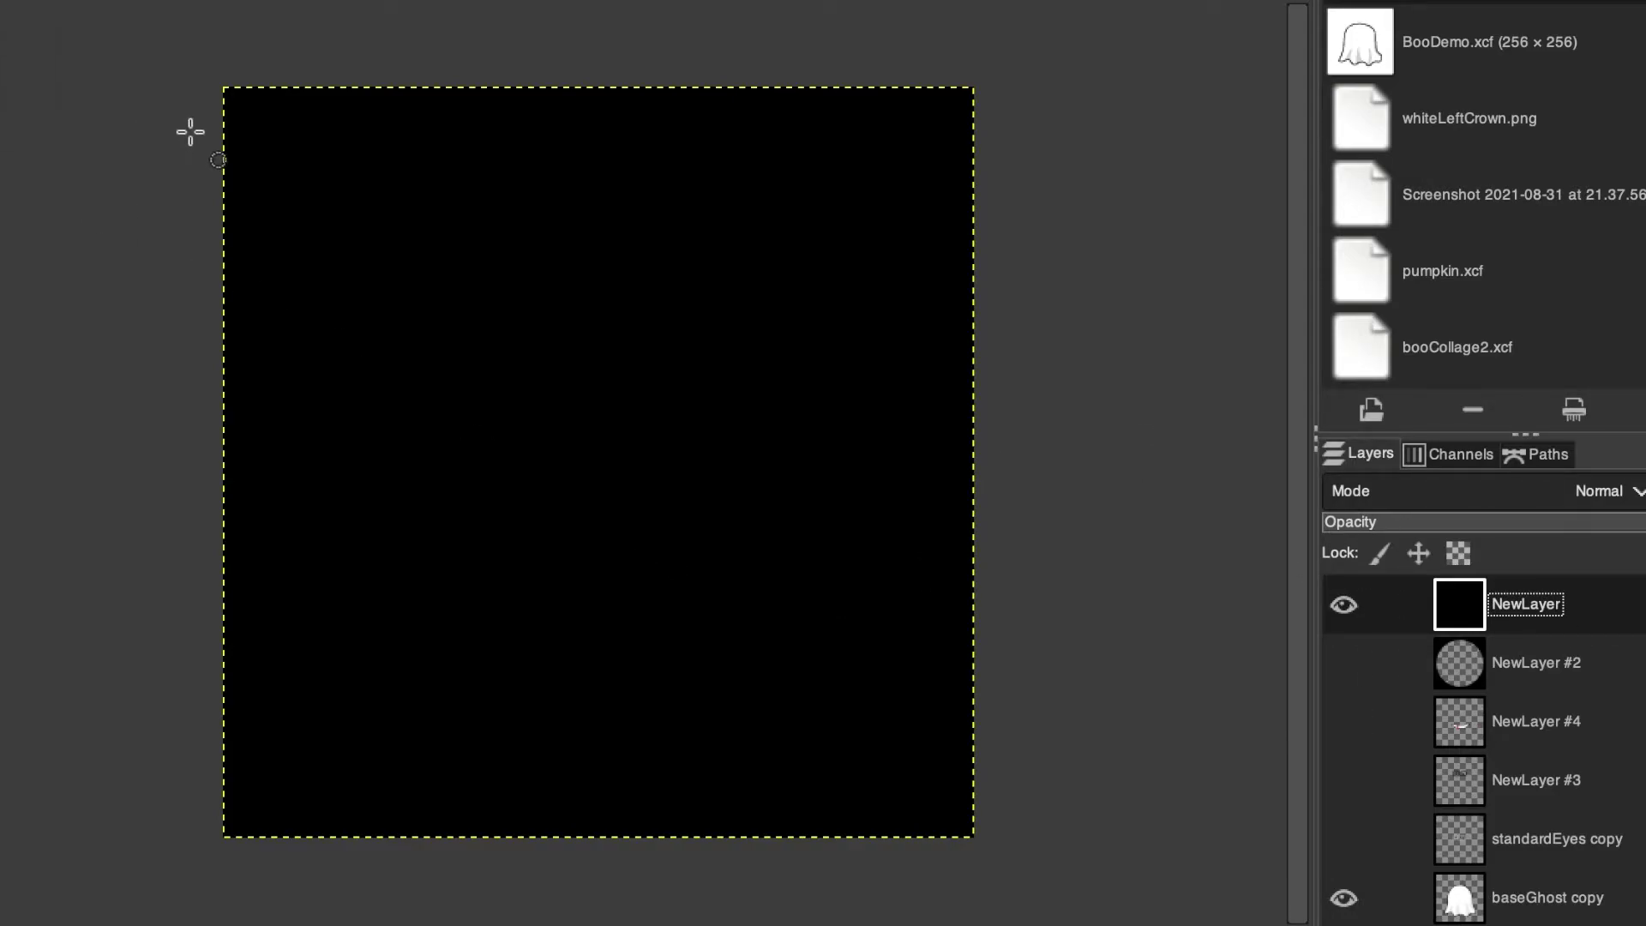
# Step: Cut a circle spanning the whole canvas out of the black layer and clear the selection
pyautogui.moveTo(222, 87); pyautogui.dragTo(974, 837)
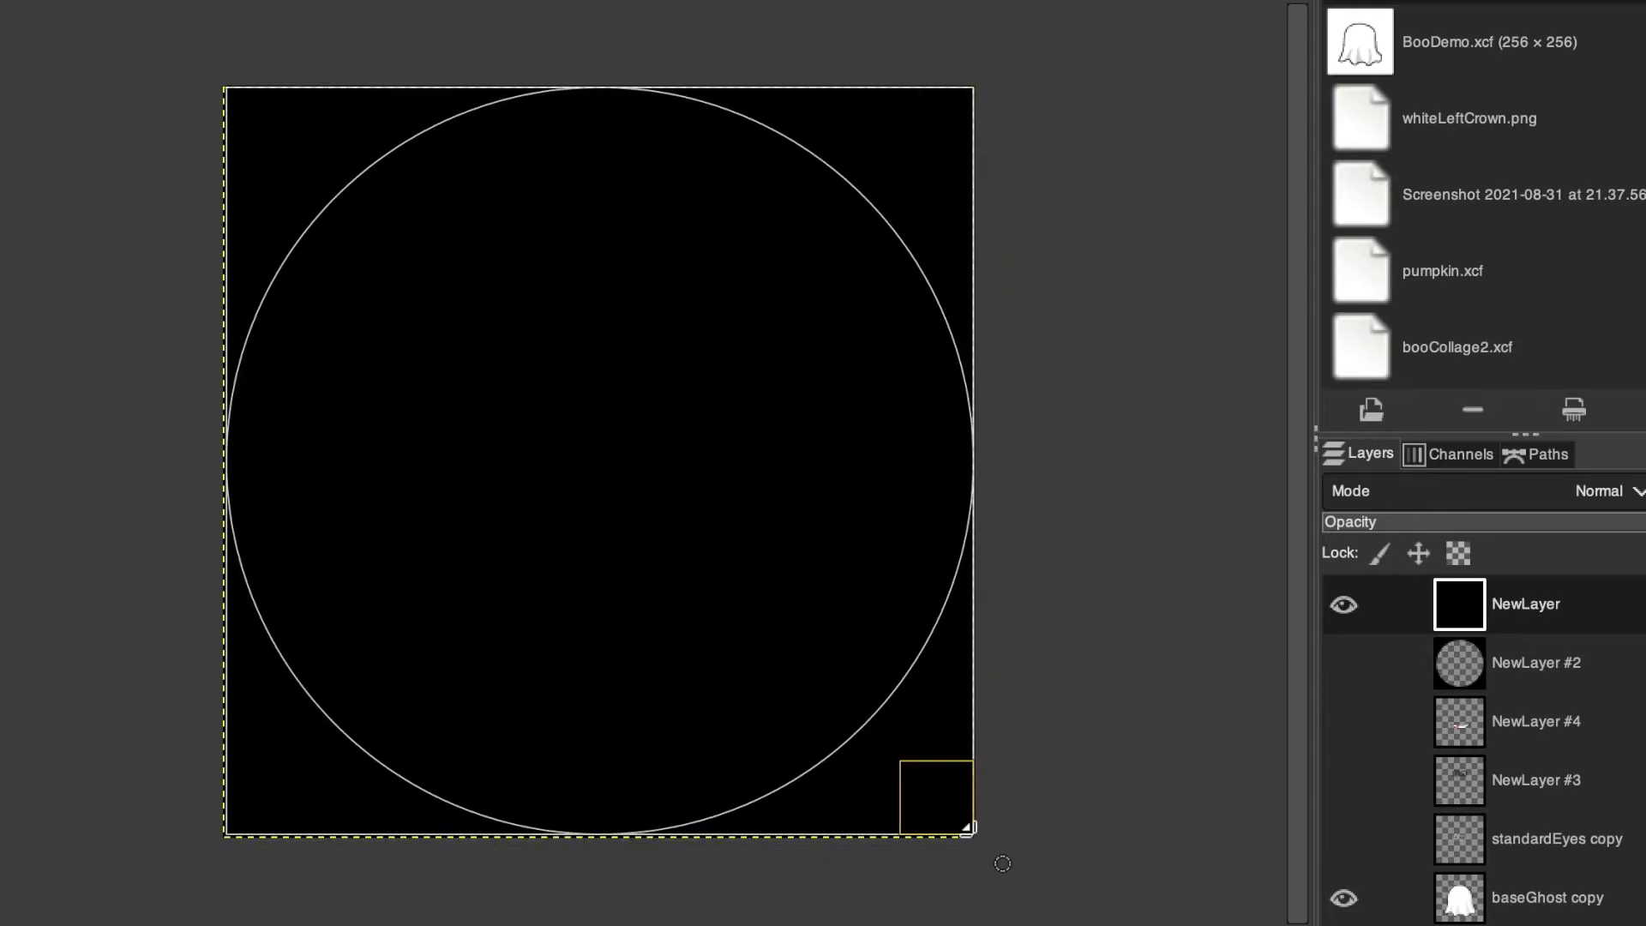
pyautogui.press('Delete')
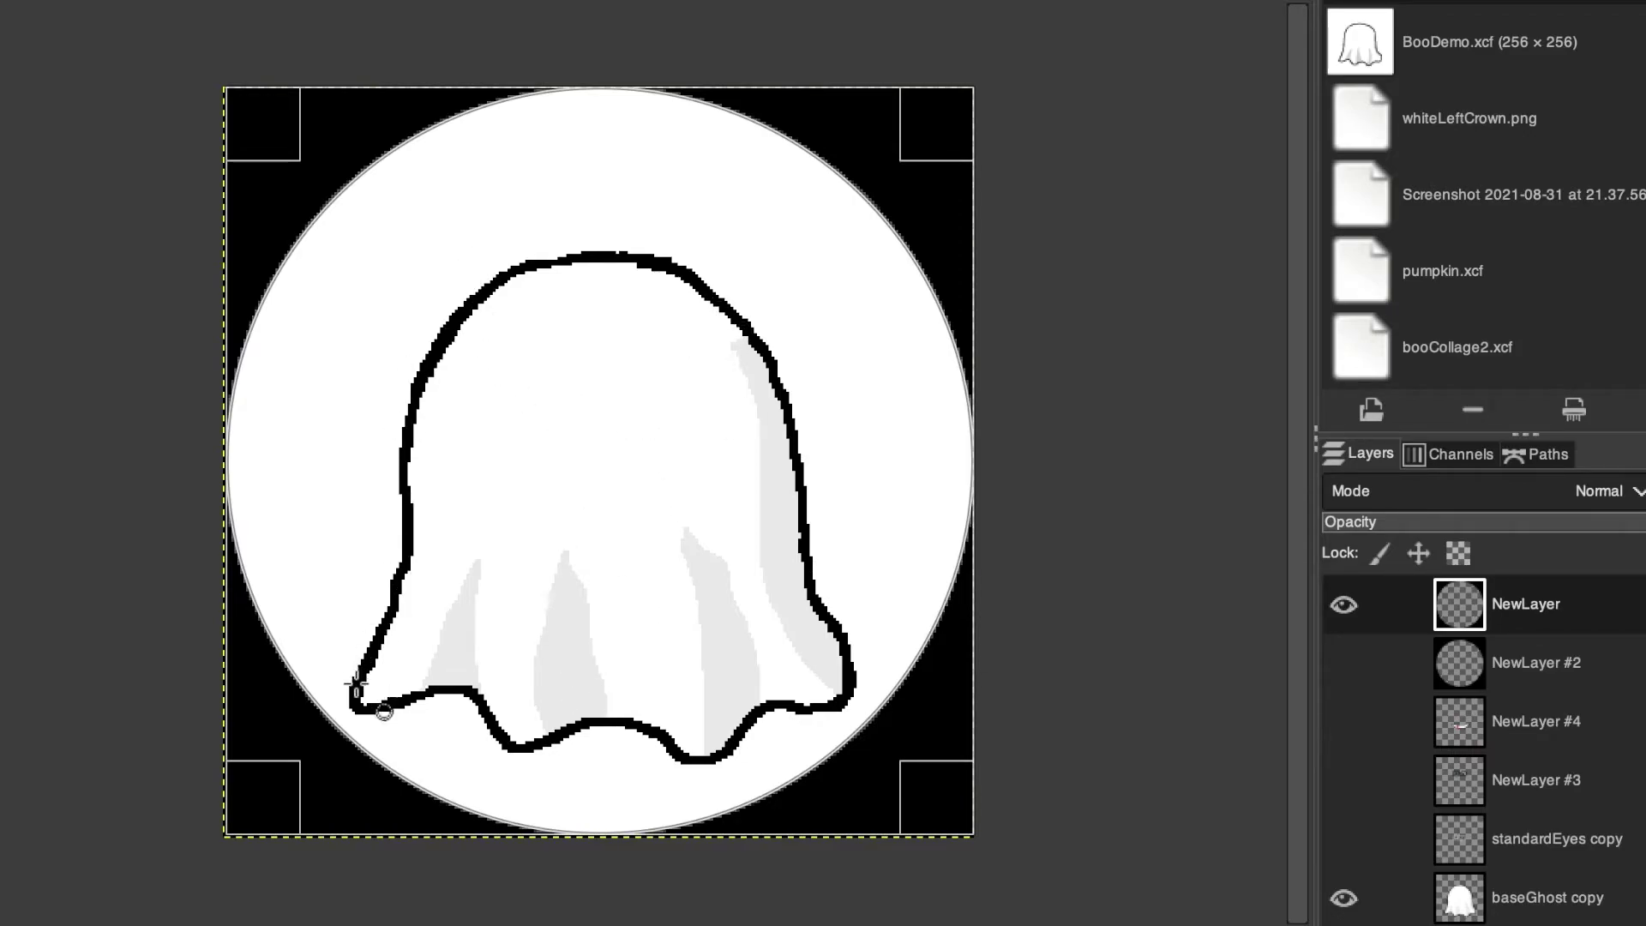
pyautogui.keyDown('alt'); pyautogui.middleClick(448, 258); pyautogui.keyUp('alt')
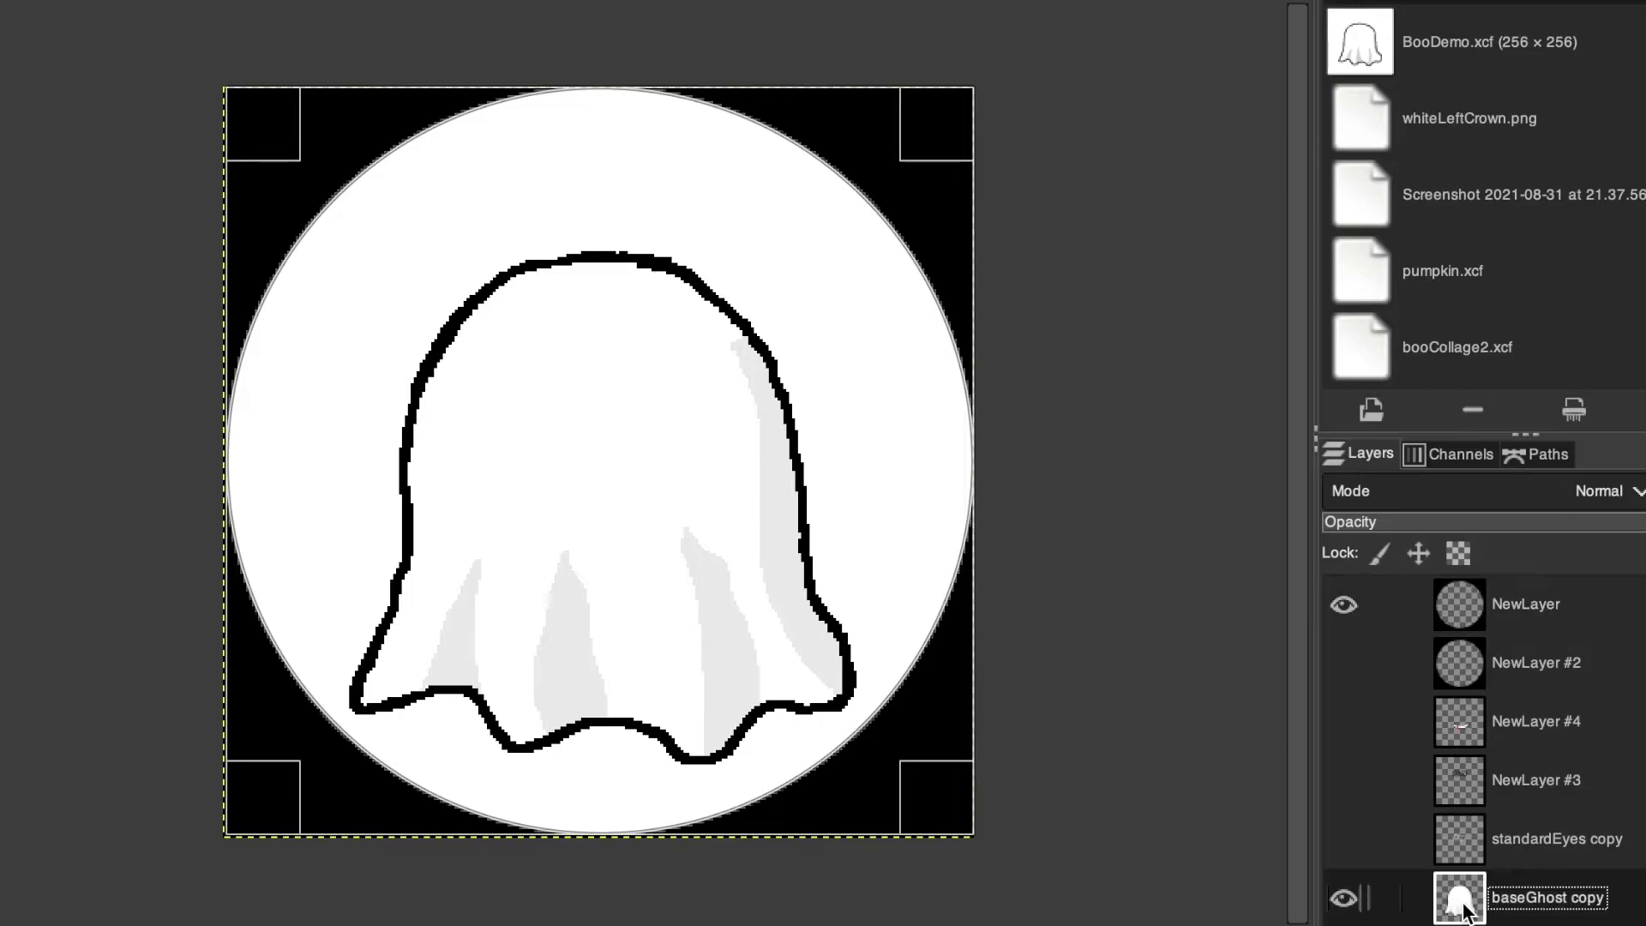
pyautogui.click(0, 0)
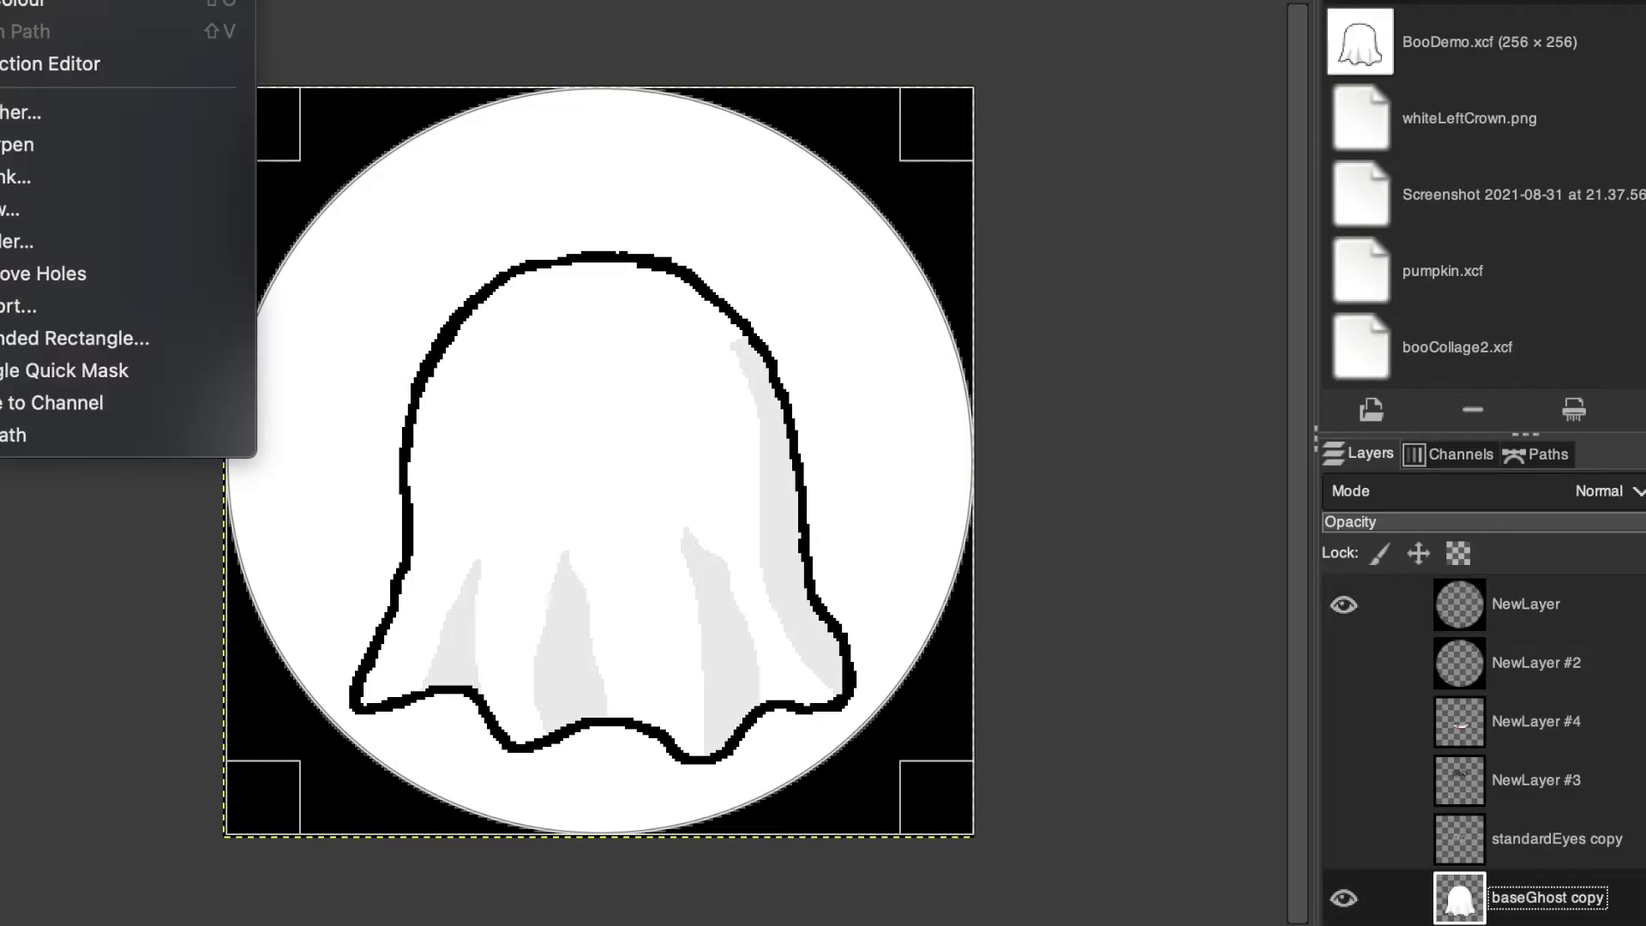
pyautogui.click(0, 0)
pyautogui.moveTo(606, 493); pyautogui.dragTo(582, 519)
pyautogui.click(0, 0)
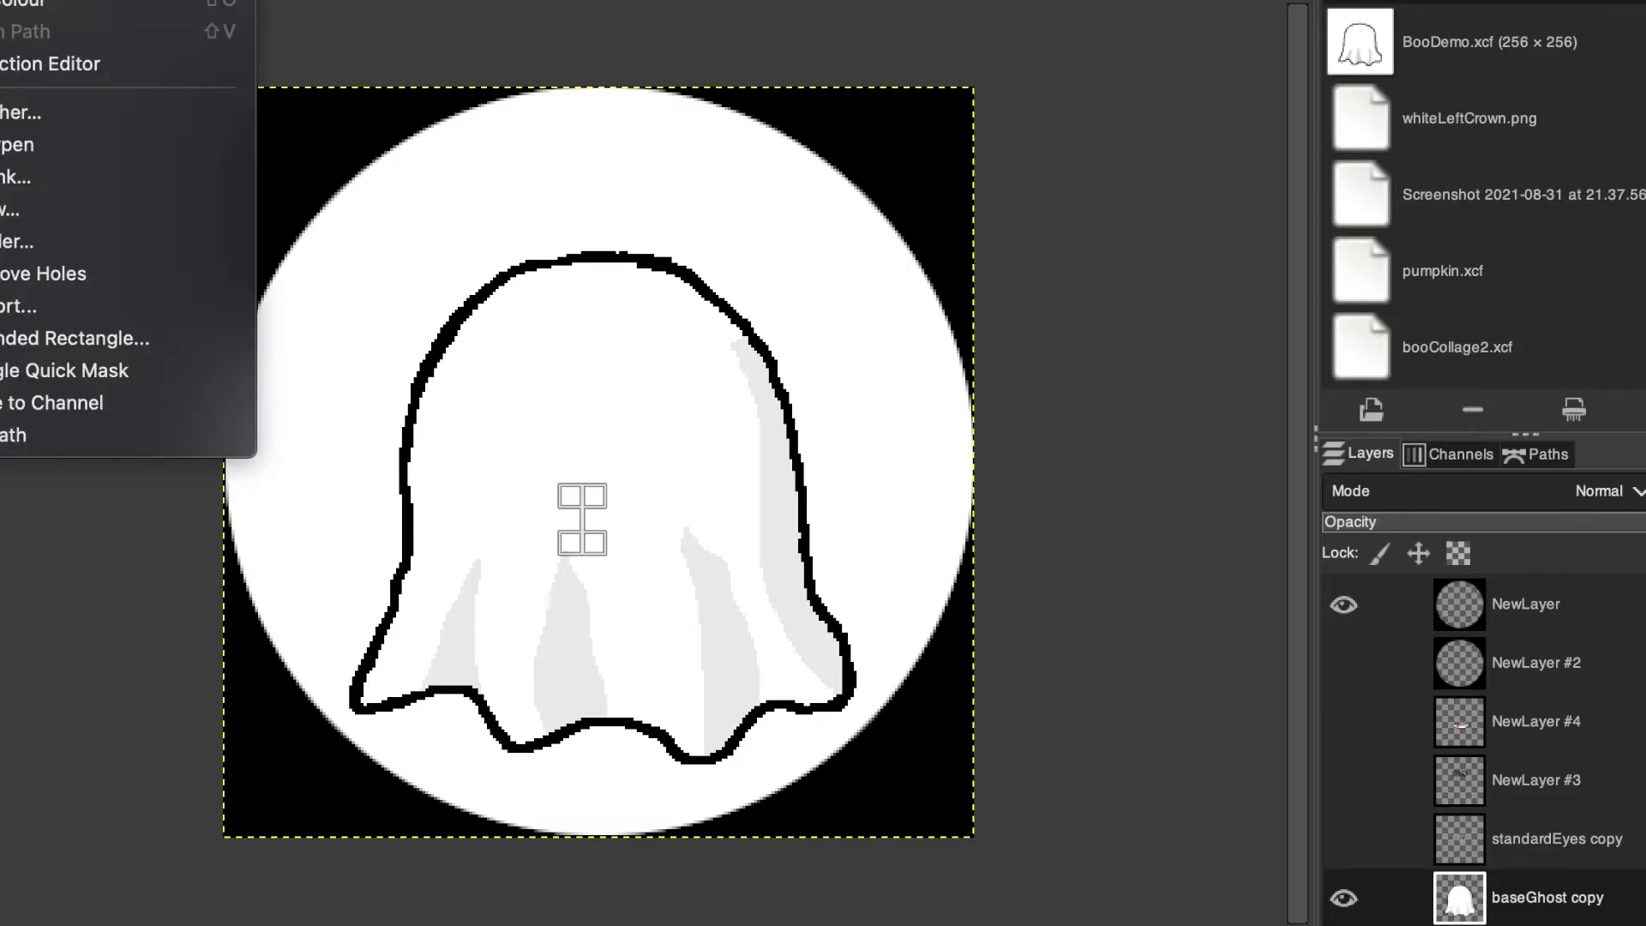
pyautogui.click(0, 0)
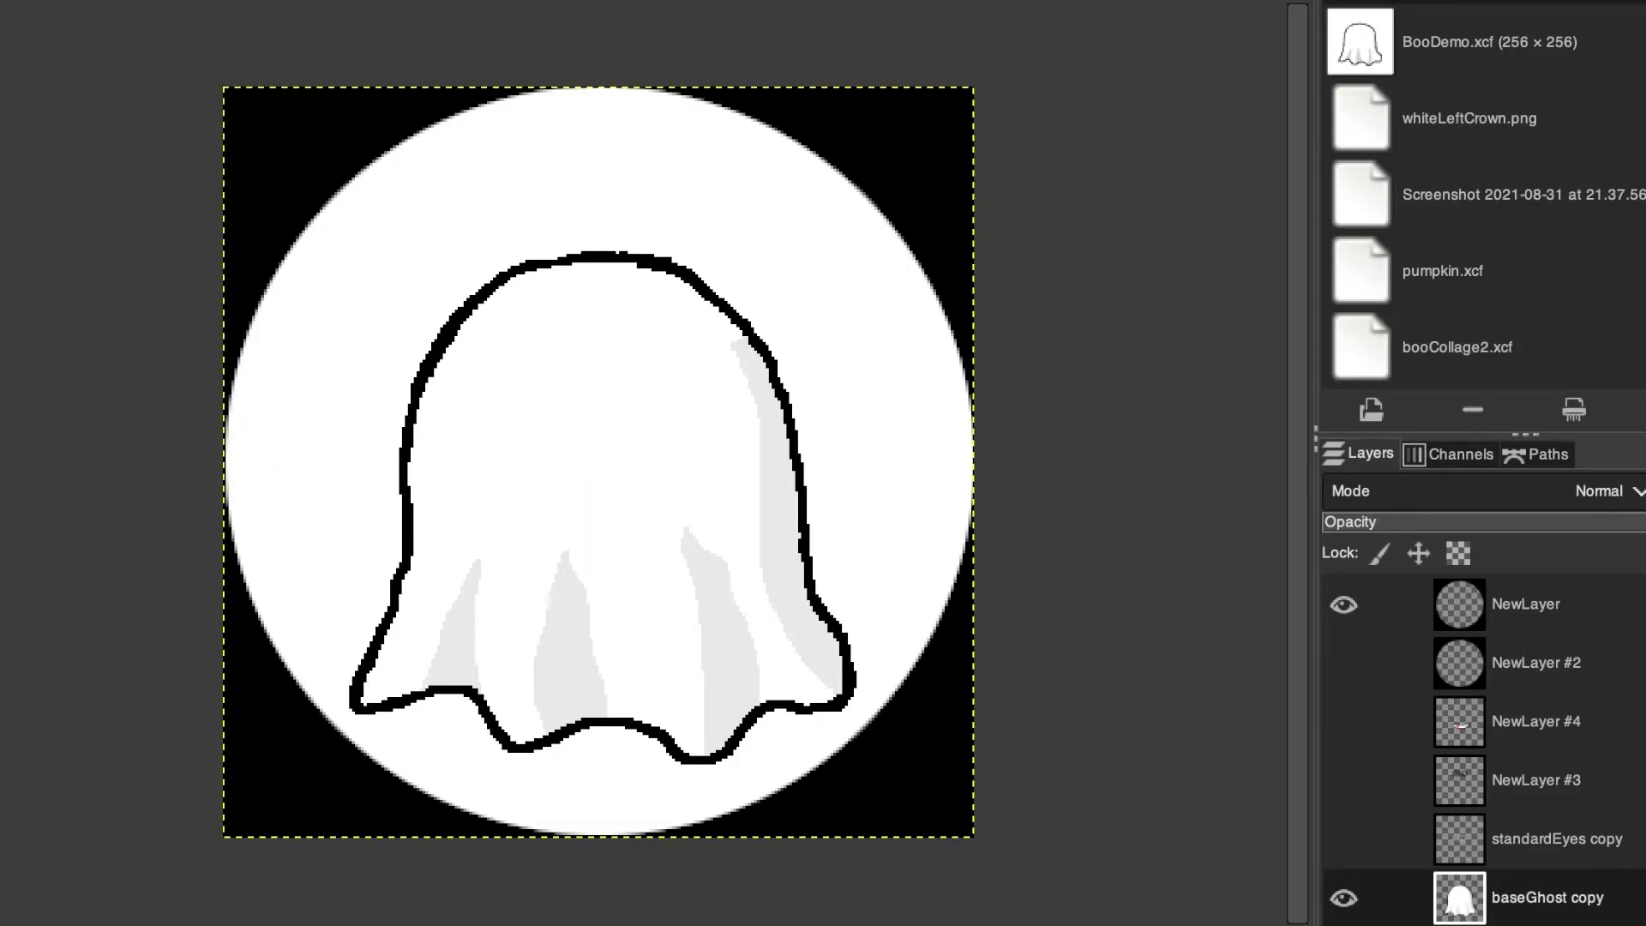
# Step: Try moving the baseGhost copy layer slightly upward inside the circular frame, and undo the move
pyautogui.click(1471, 915)
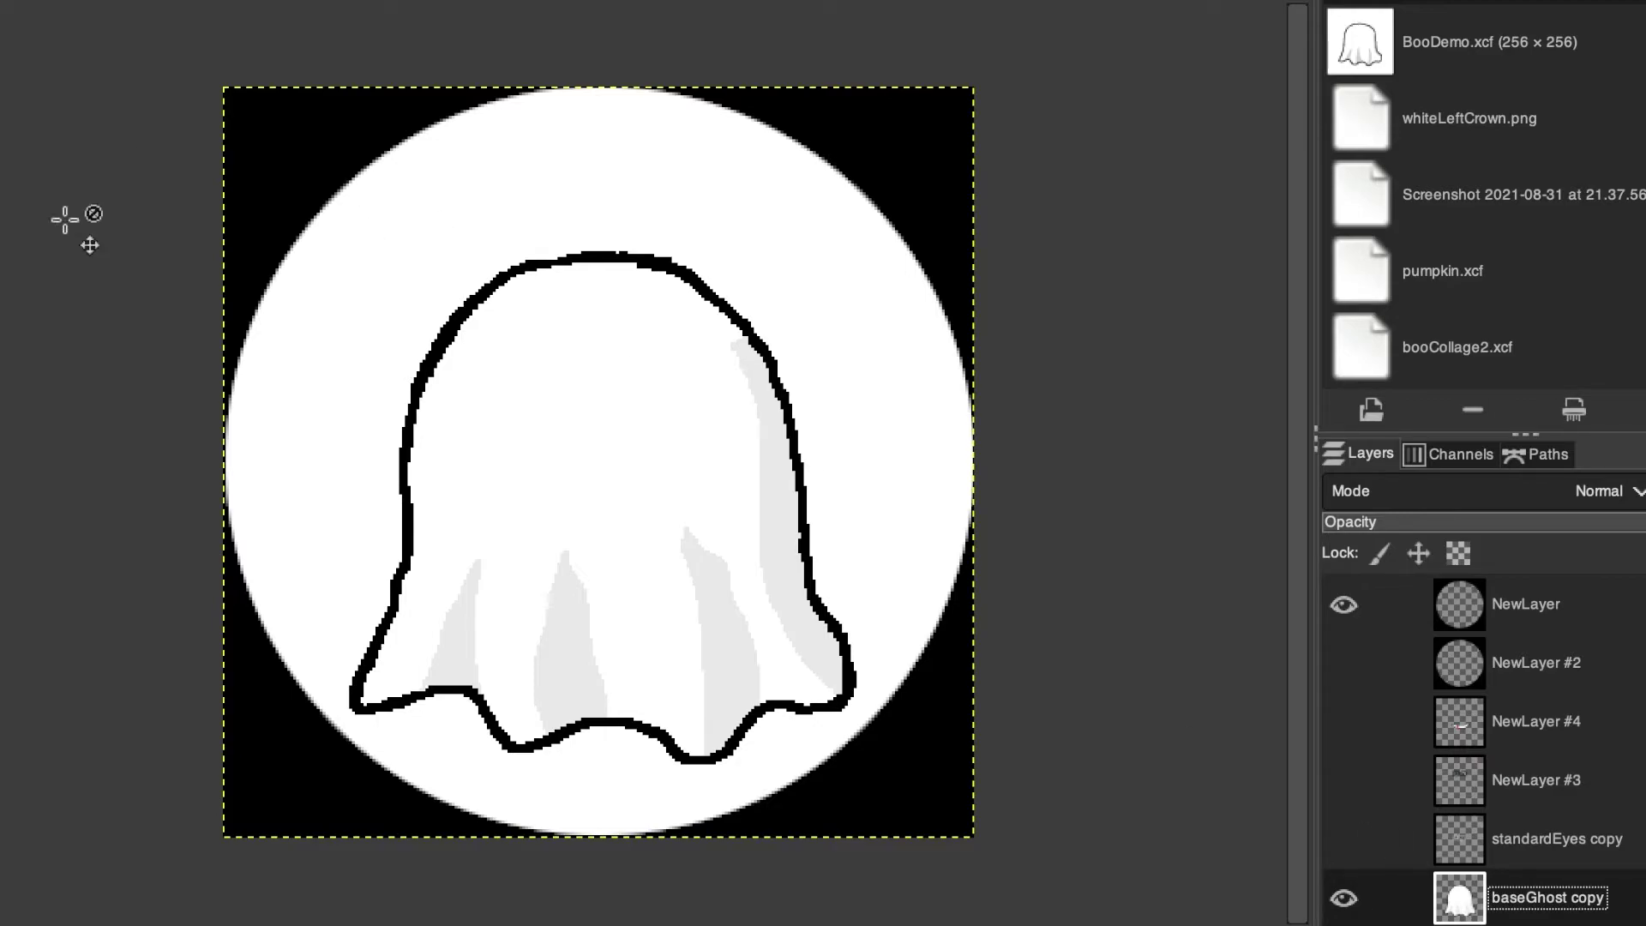
pyautogui.moveTo(610, 521); pyautogui.dragTo(606, 474)
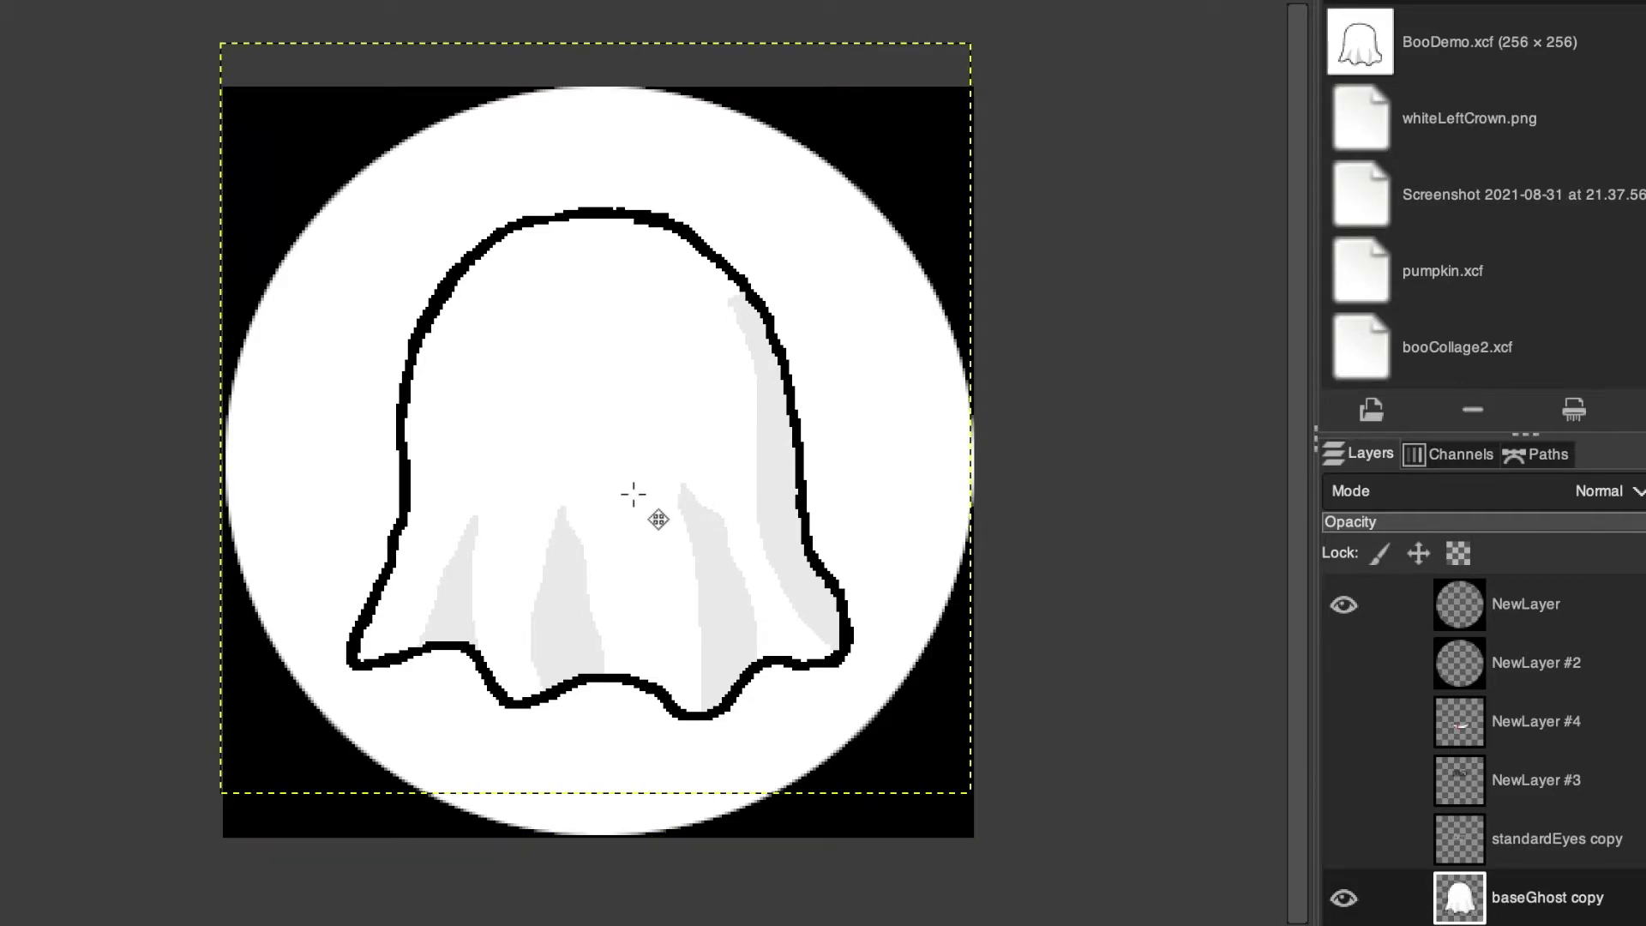
pyautogui.hotkey('ctrl', 'z')
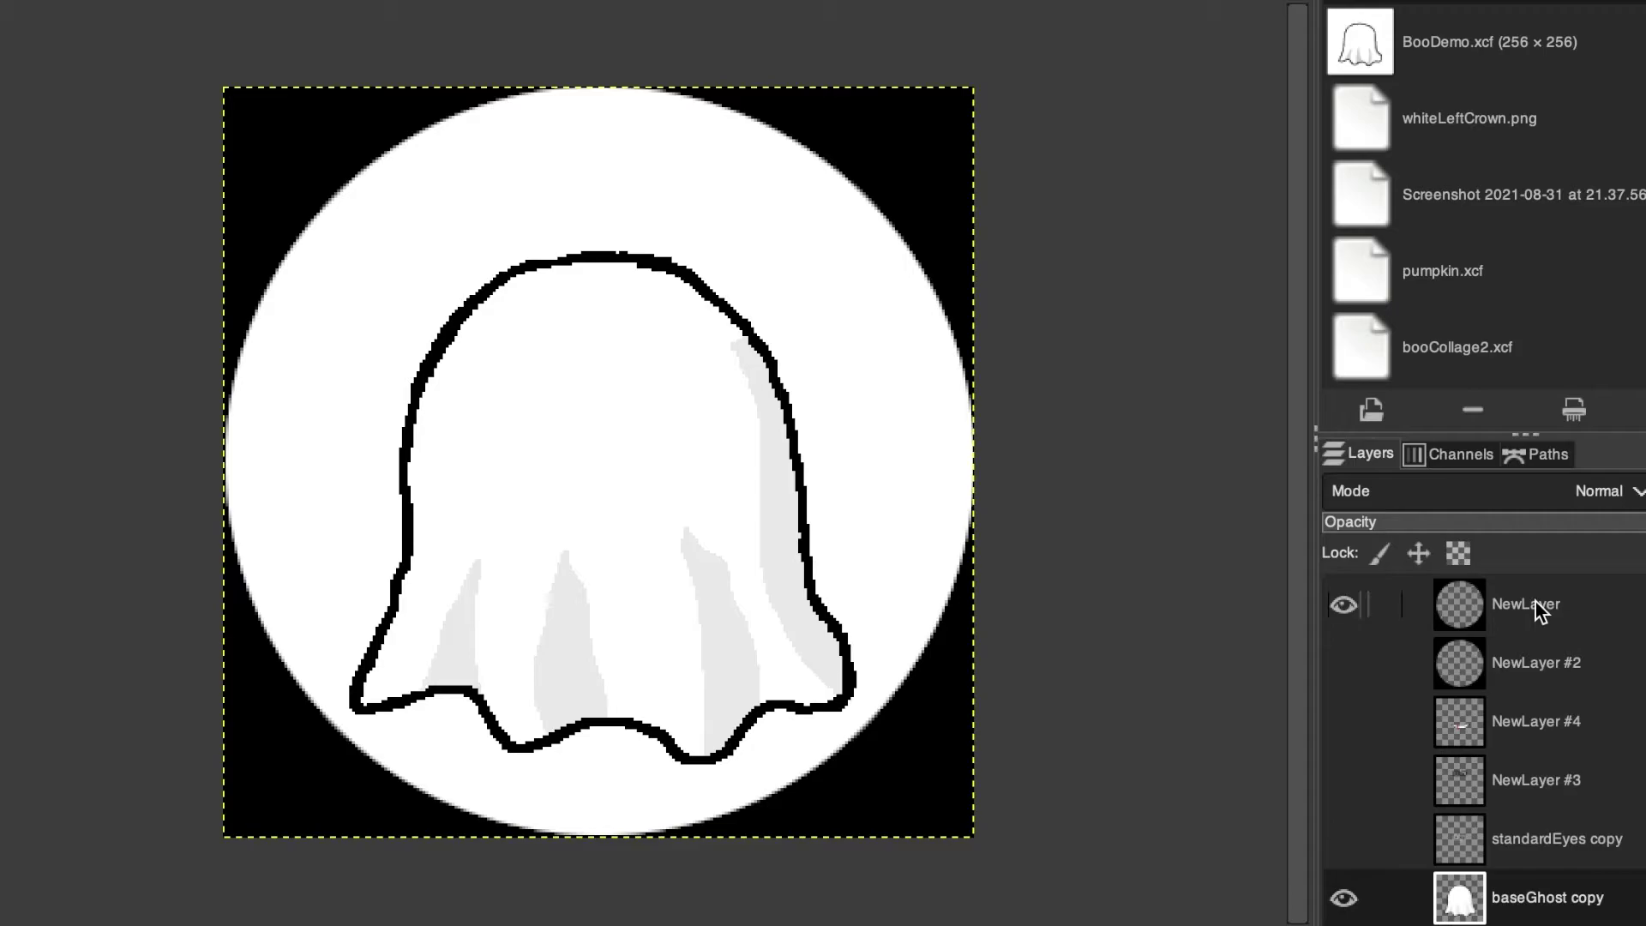
# Step: Delete the newly made black circle-frame layer above NewLayer #2
pyautogui.rightClick(1459, 614)
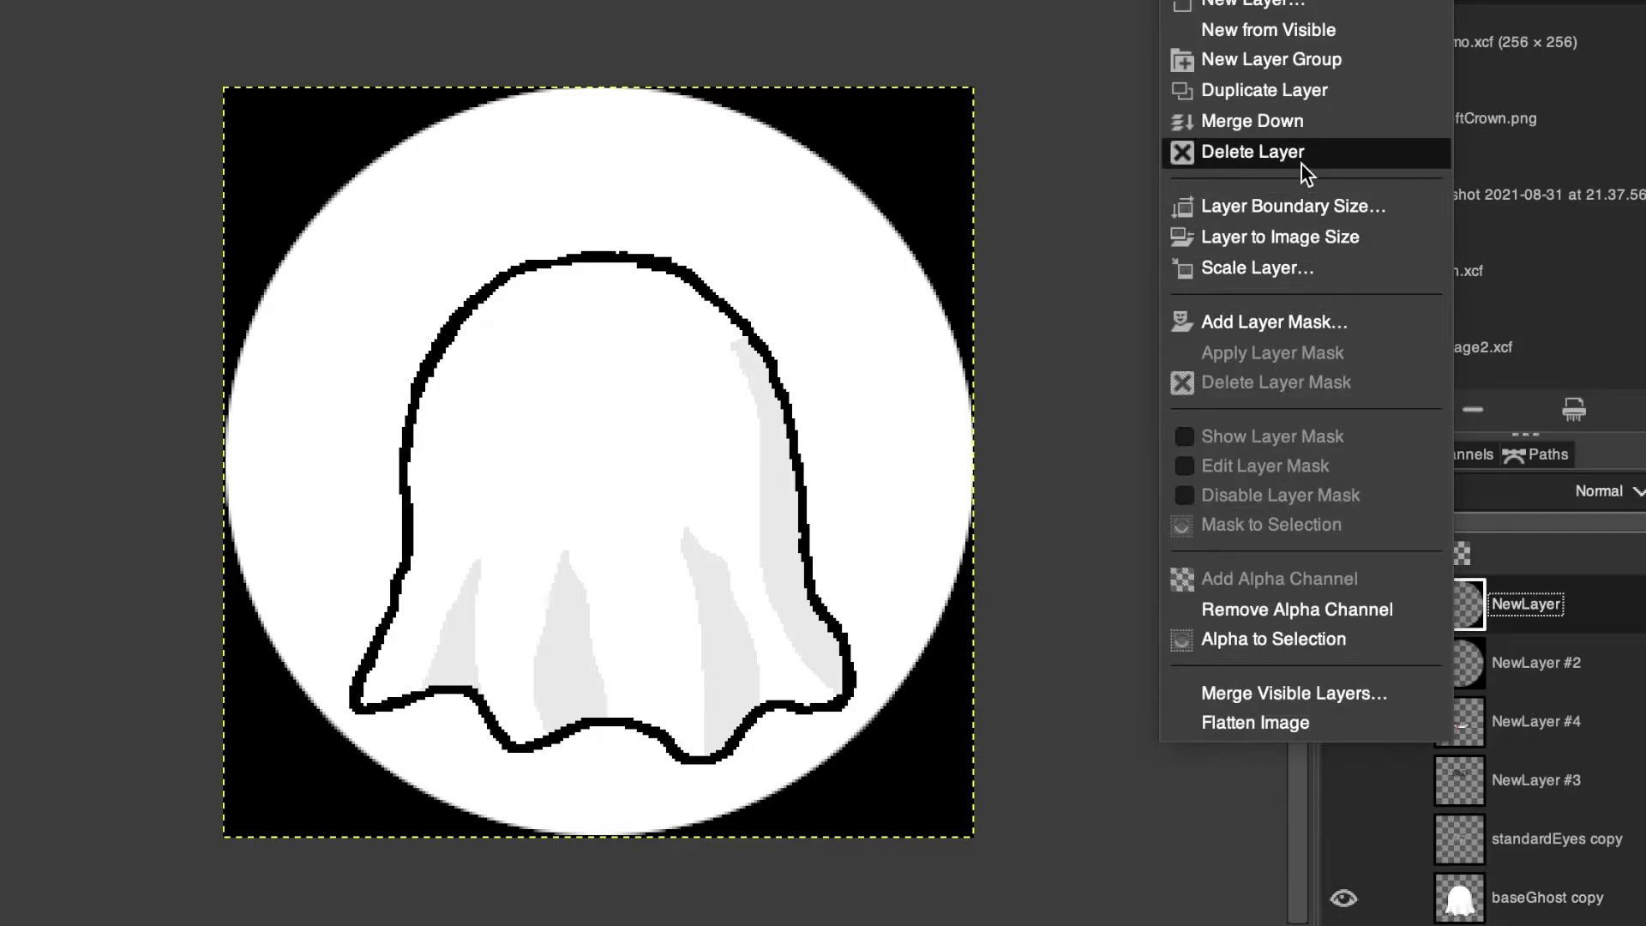
pyautogui.click(1301, 163)
# Step: Preview the NewLayer #2 and NewLayer #3 layers by showing and hiding each one
pyautogui.click(1351, 604)
pyautogui.click(1351, 603)
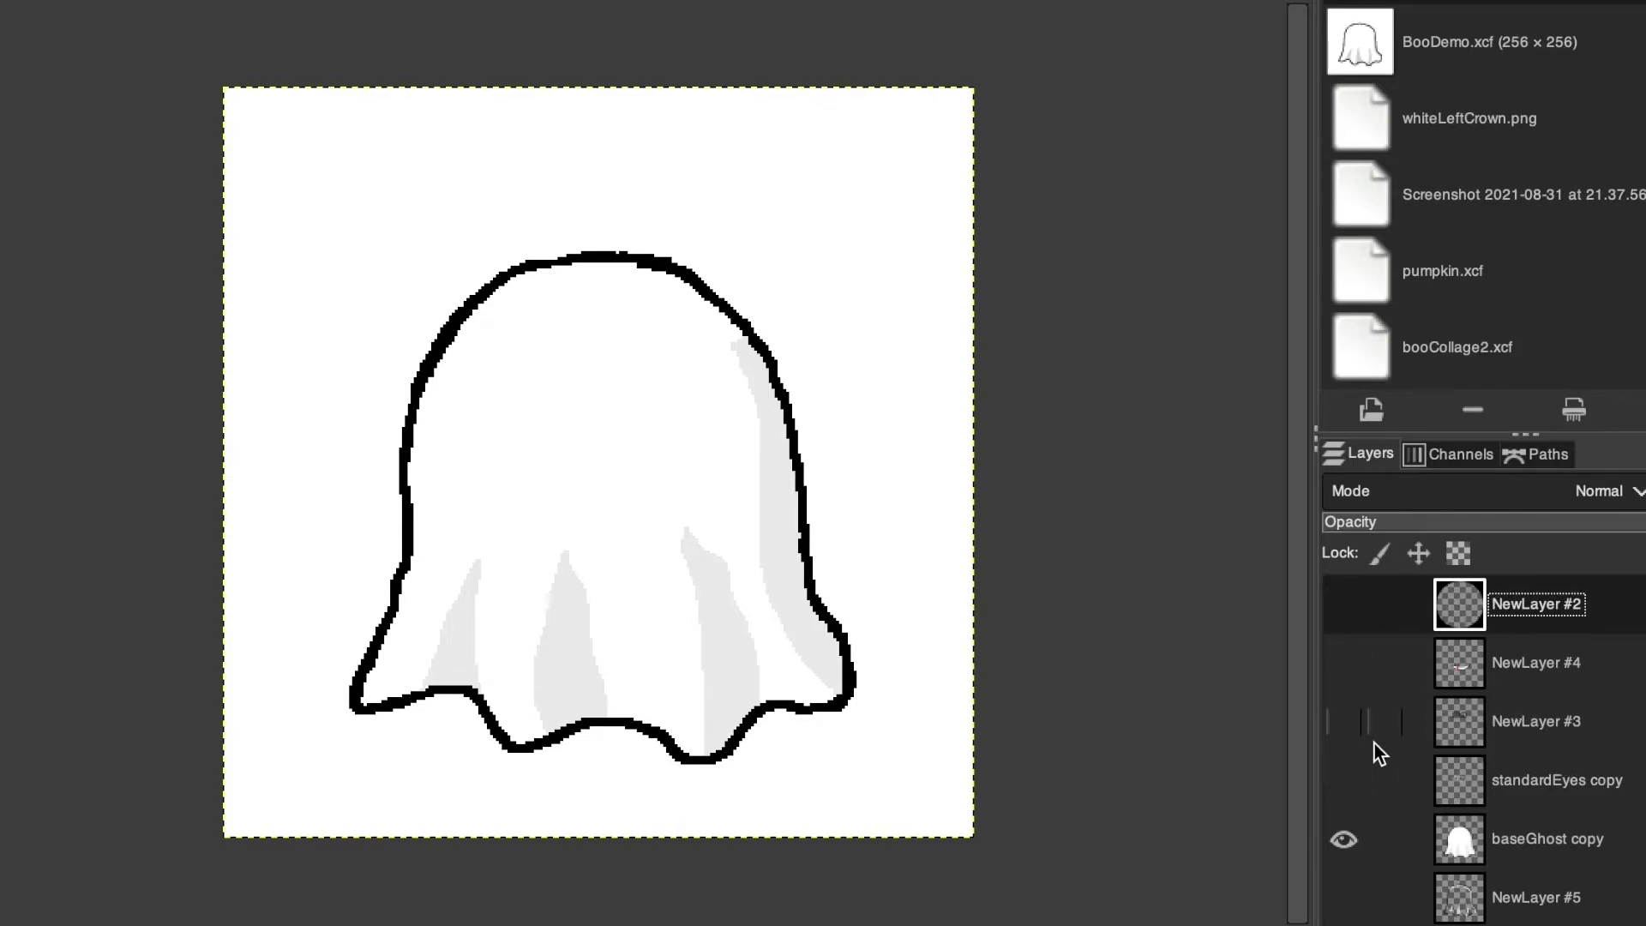
pyautogui.click(1344, 727)
pyautogui.click(1346, 724)
# Step: Show the standardEyes copy layer on the base ghost
pyautogui.scroll(-1, 1483, 746)
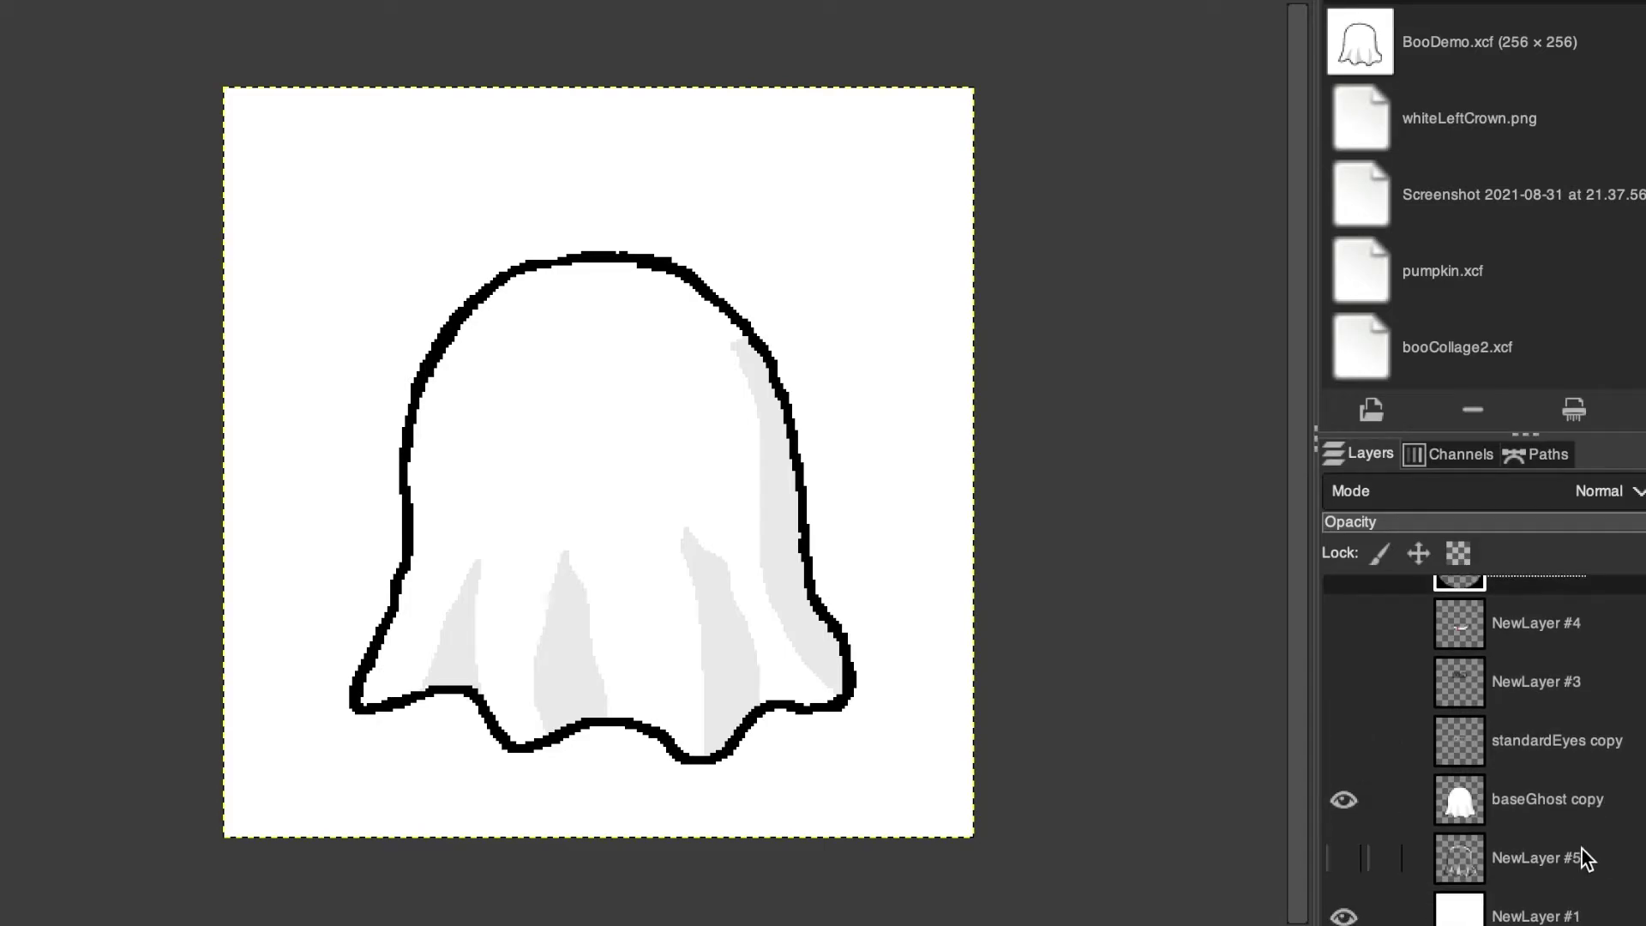
pyautogui.click(1346, 743)
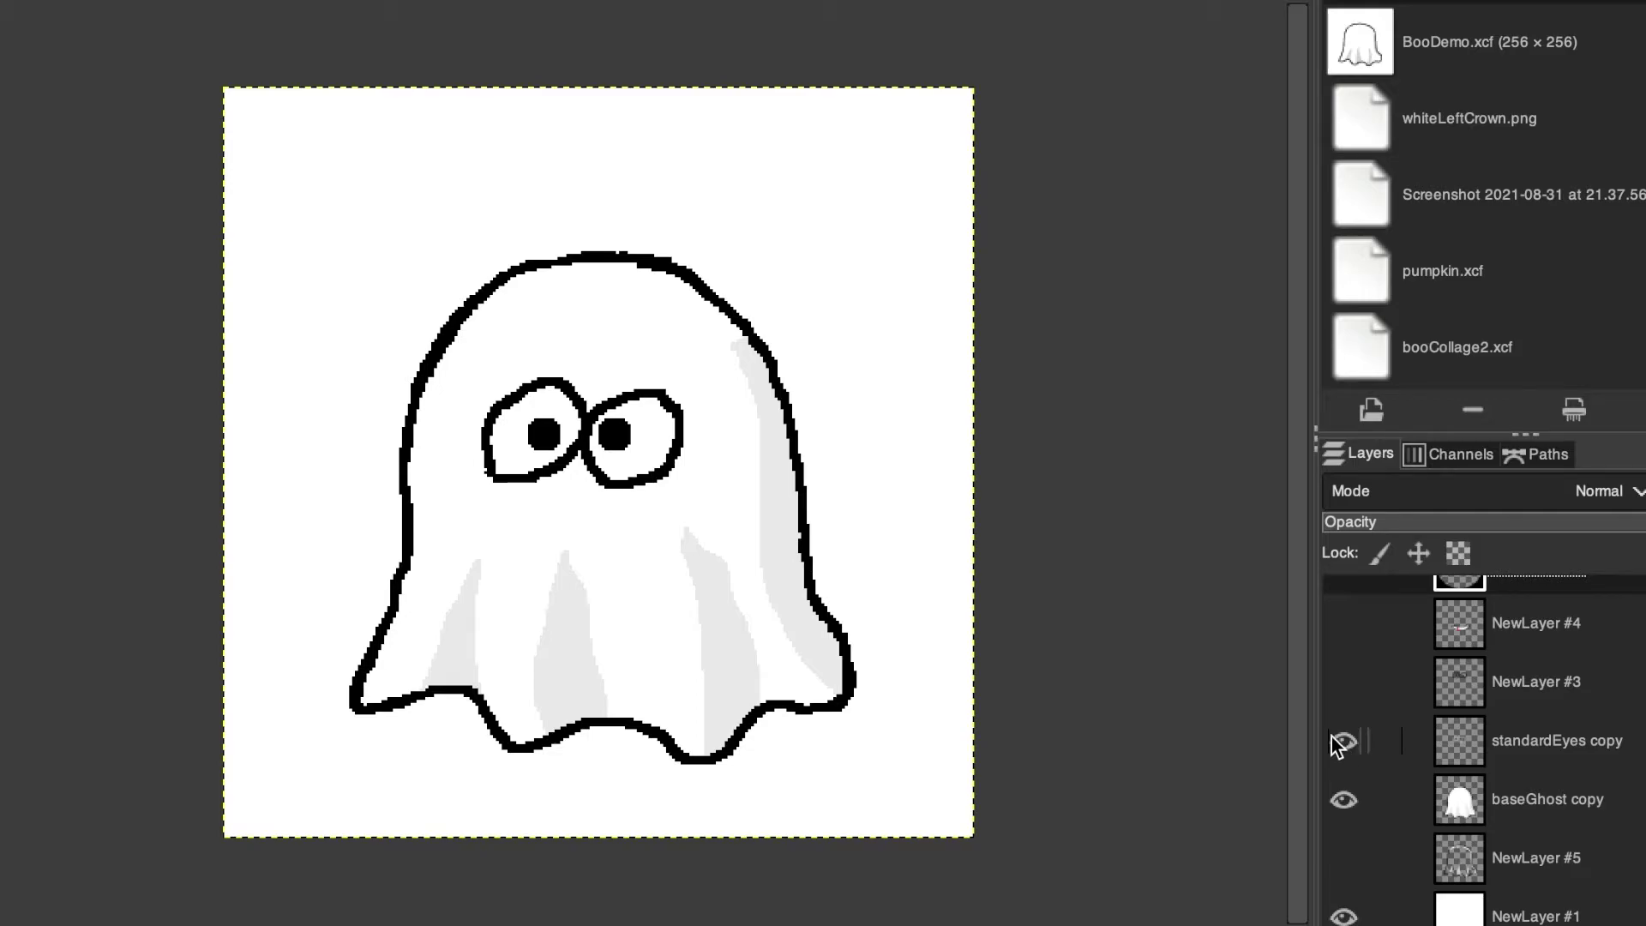
pyautogui.click(1336, 743)
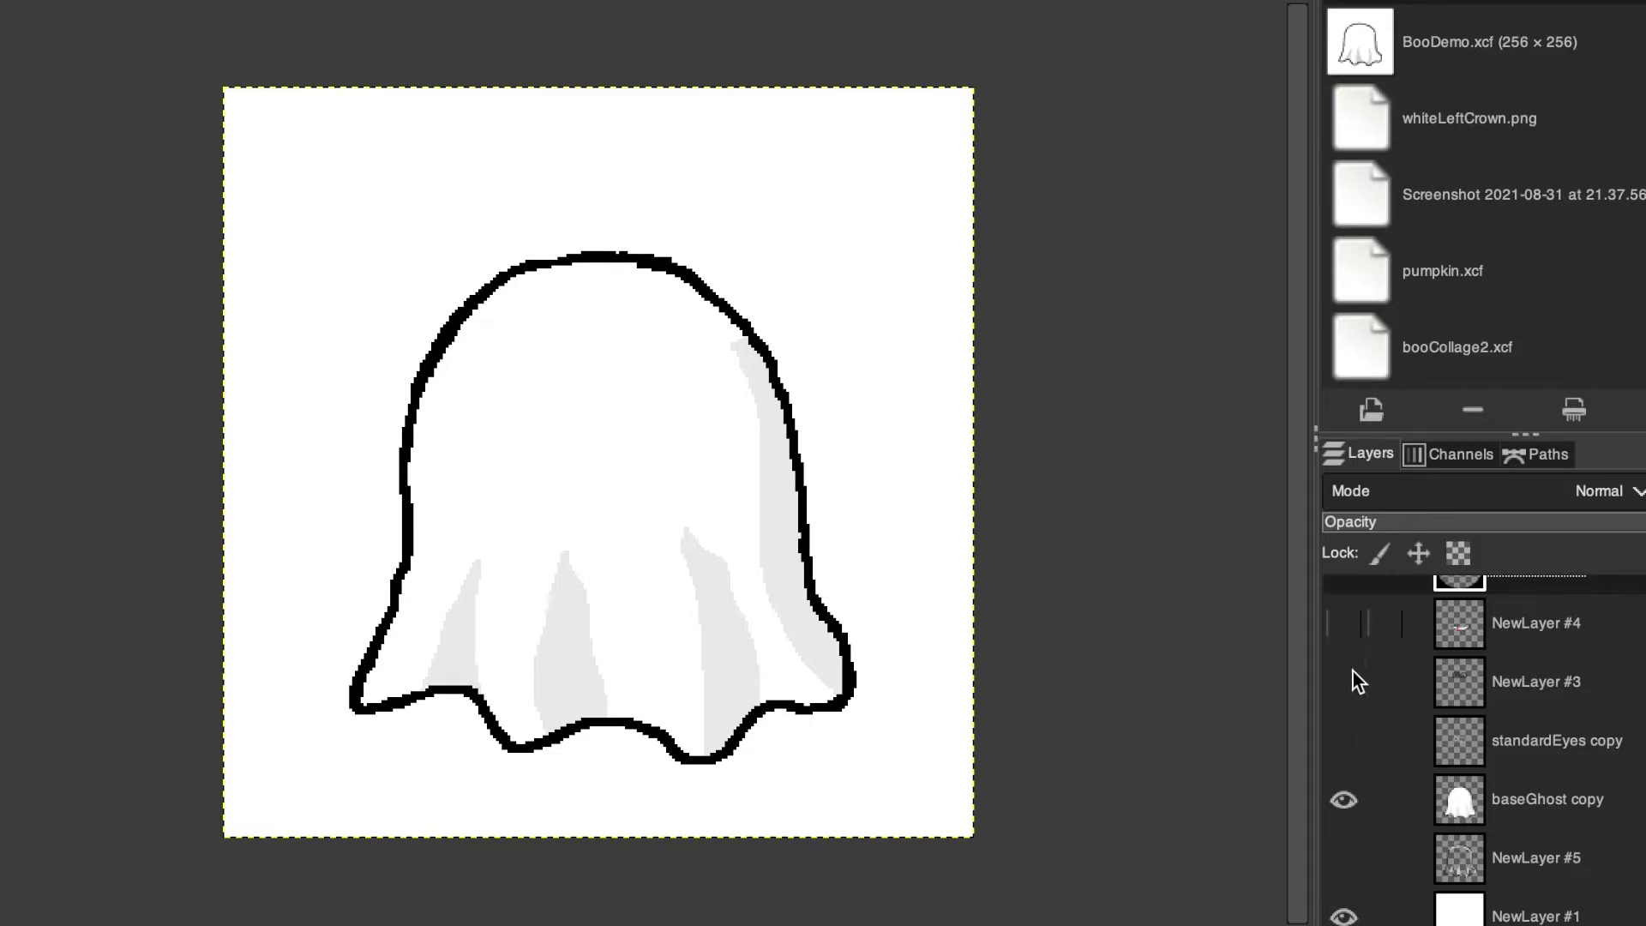
pyautogui.click(1352, 751)
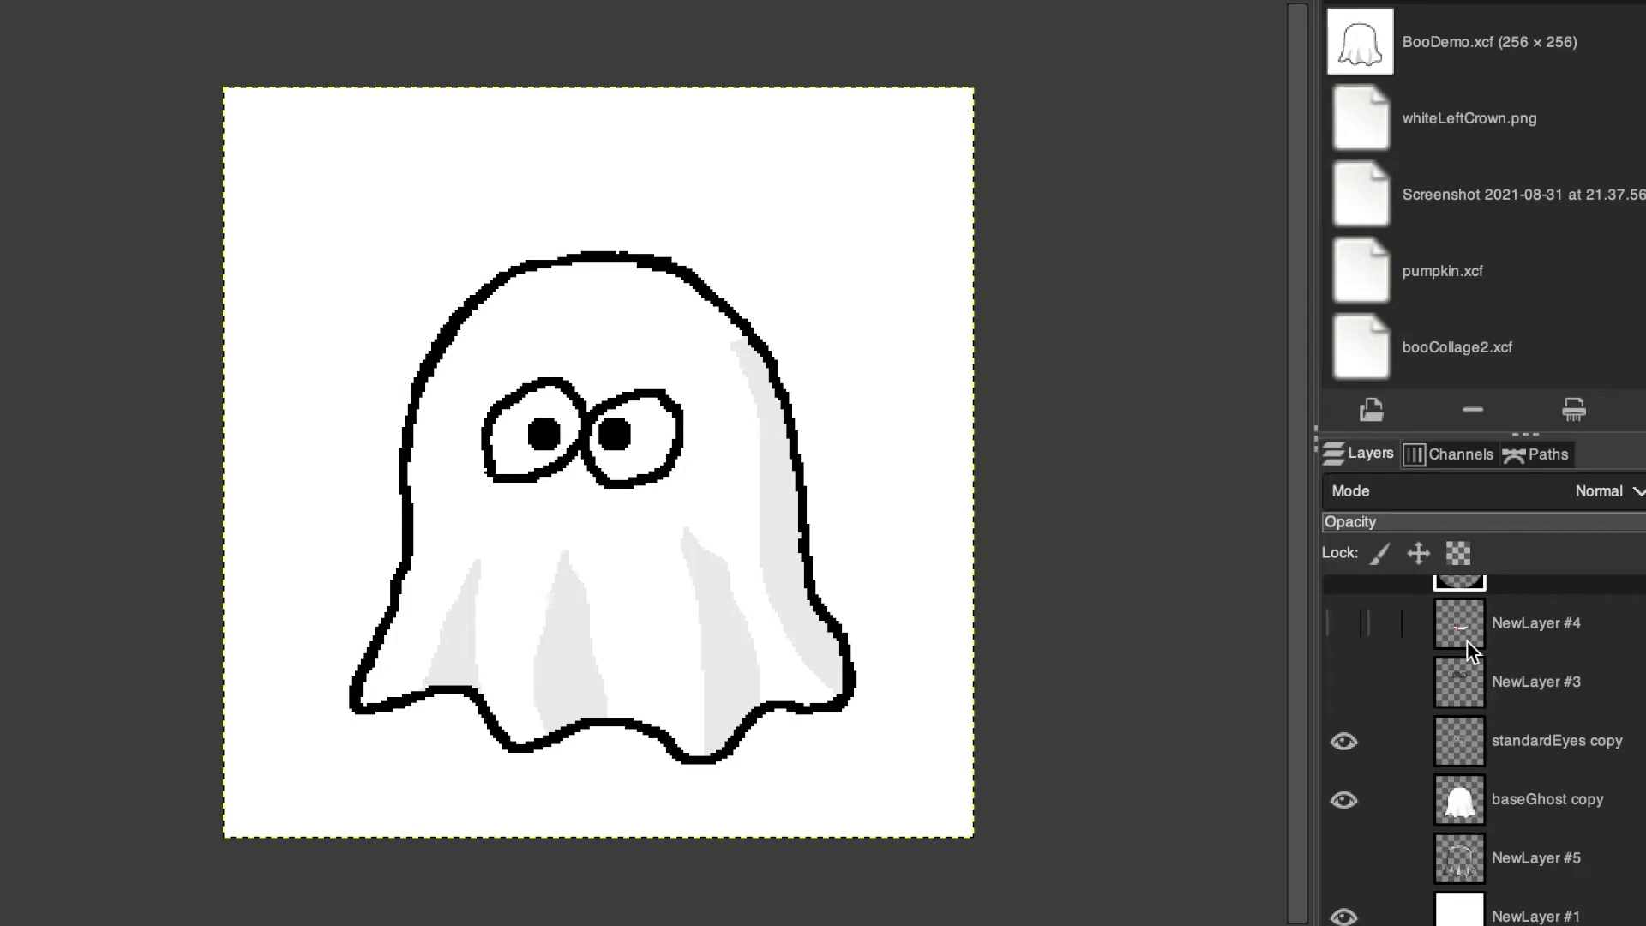
# Step: Create a new 256 × 256 px layer filled with transparency and rename it Lips
pyautogui.press('shift+super+n')
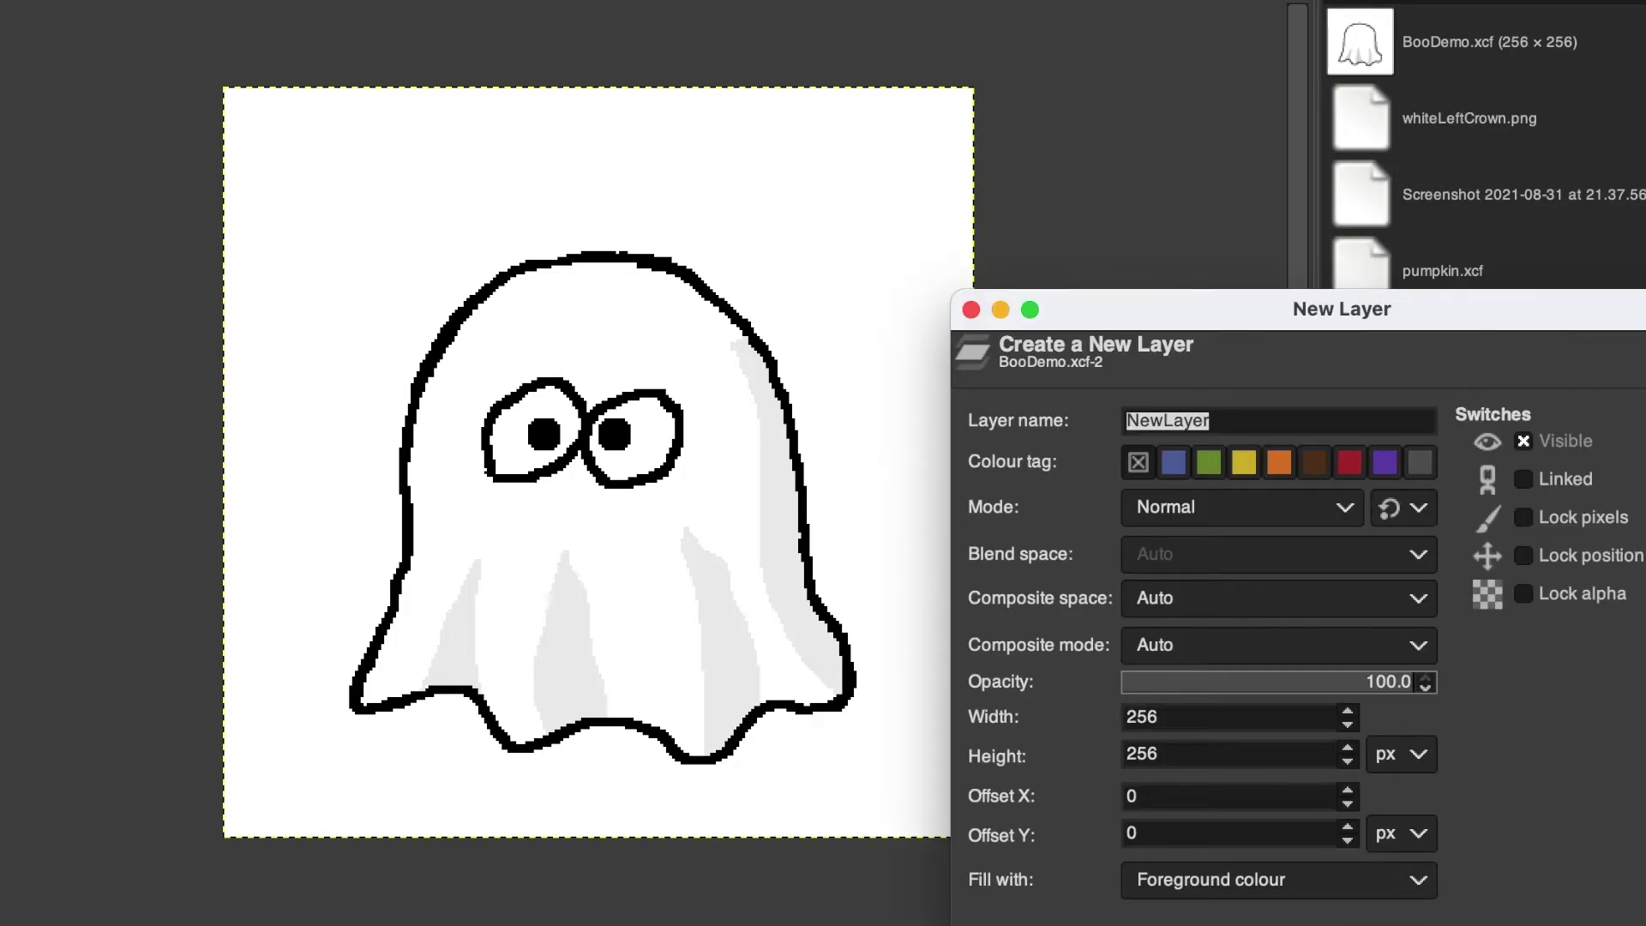
pyautogui.click(1278, 880)
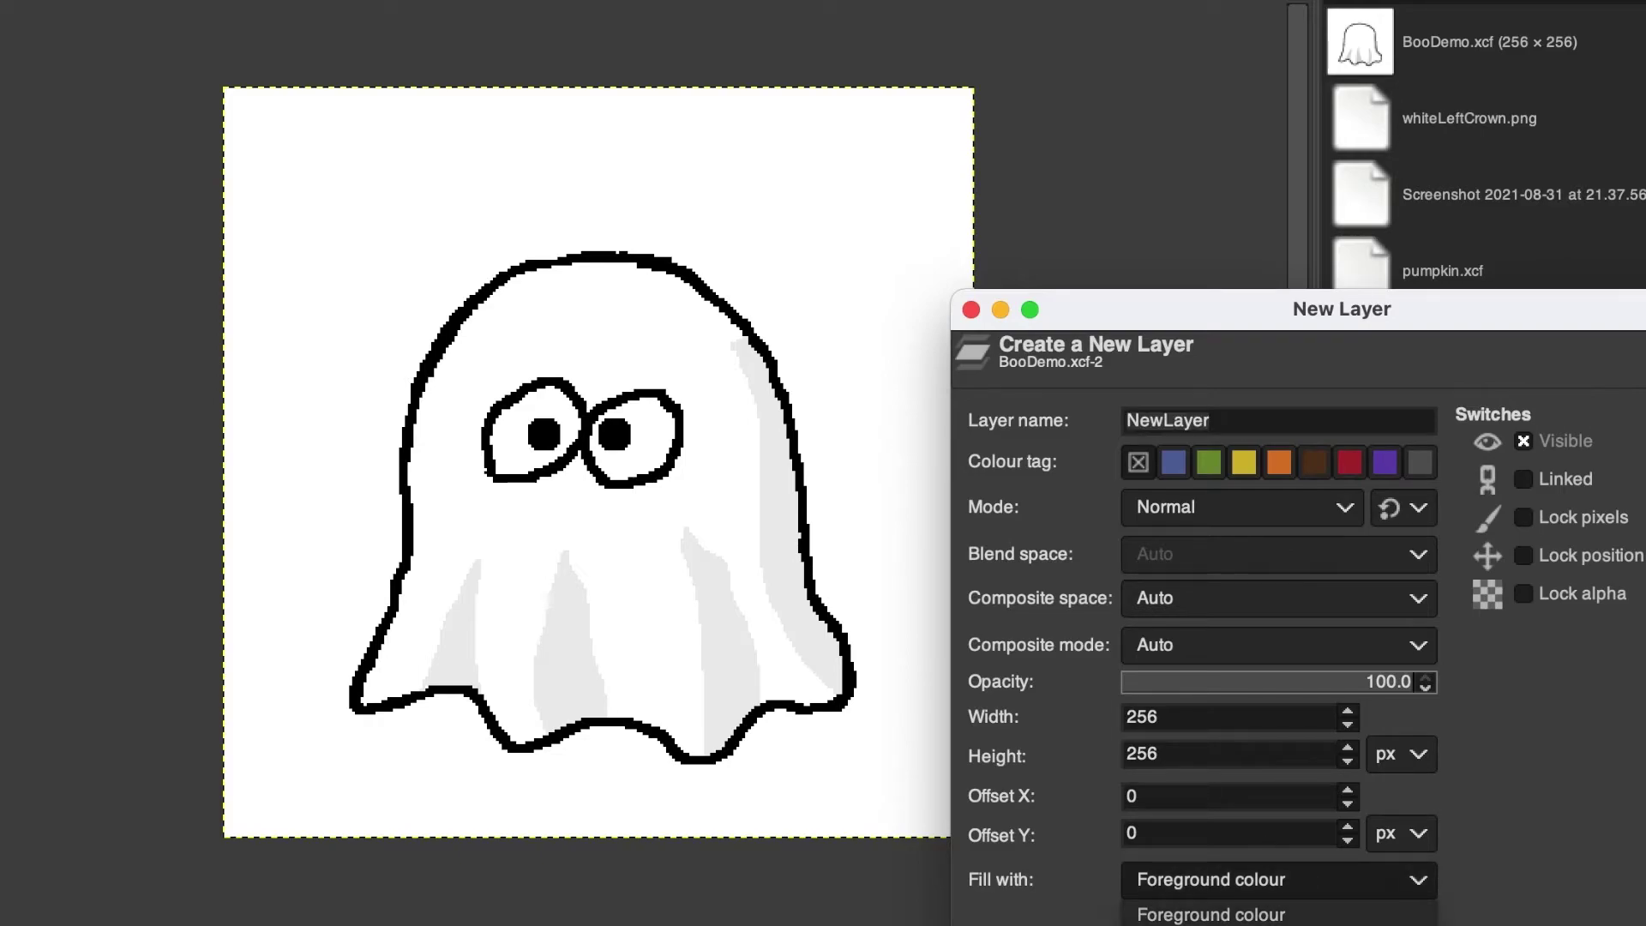
pyautogui.moveTo(1402, 281); pyautogui.dragTo(1119, 70)
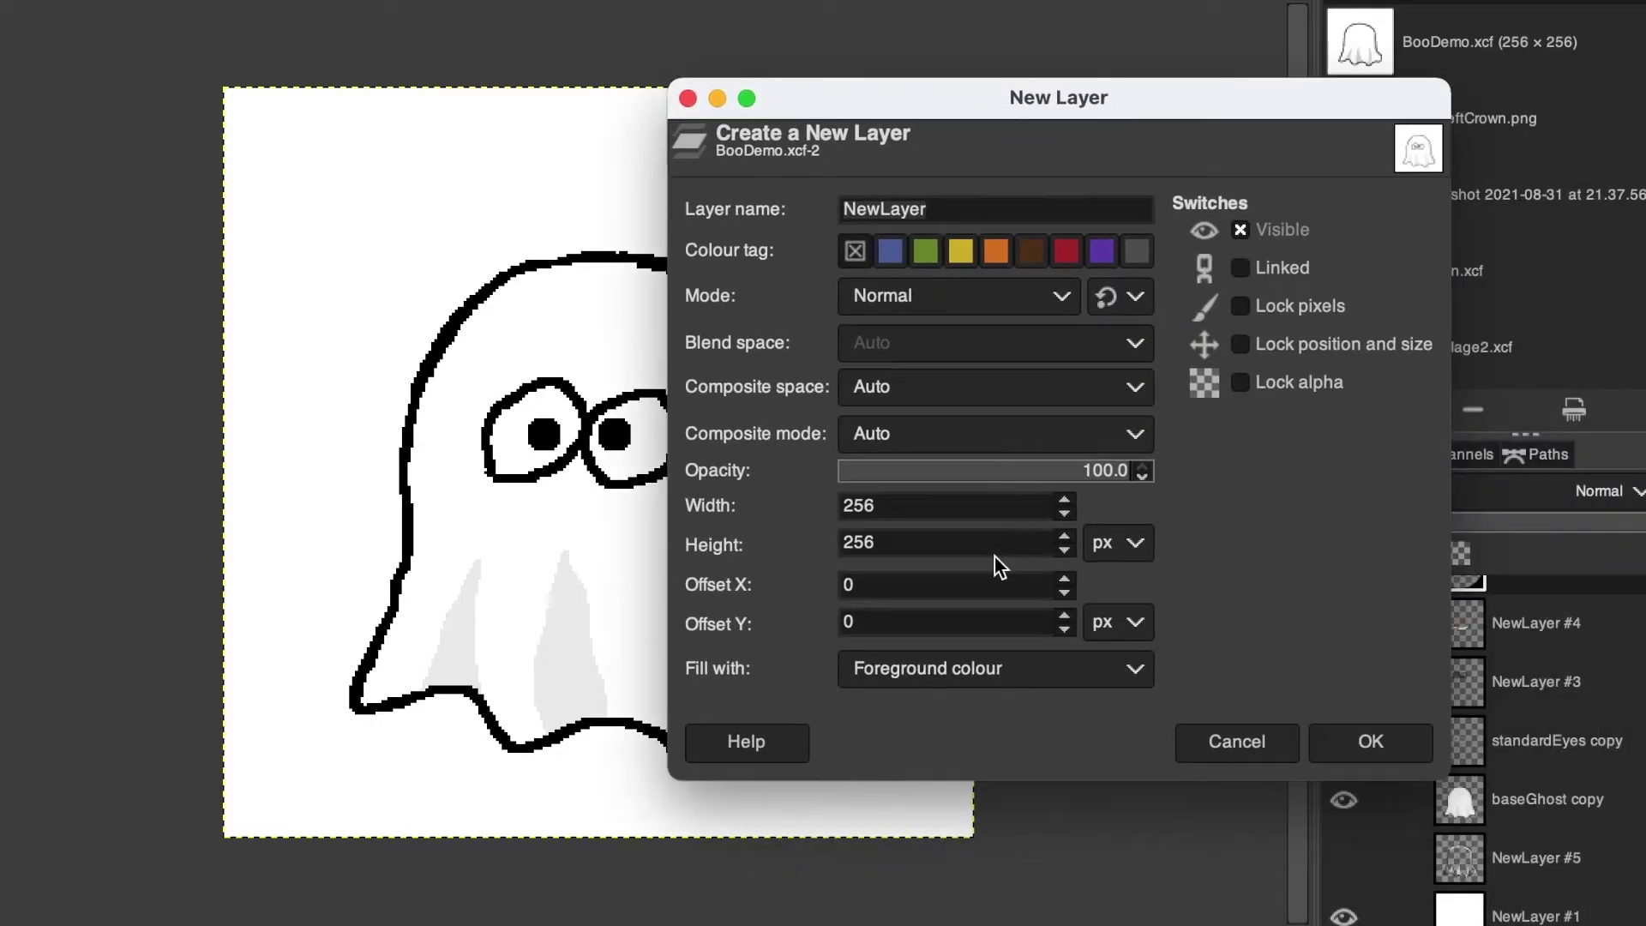
pyautogui.click(999, 668)
pyautogui.click(958, 792)
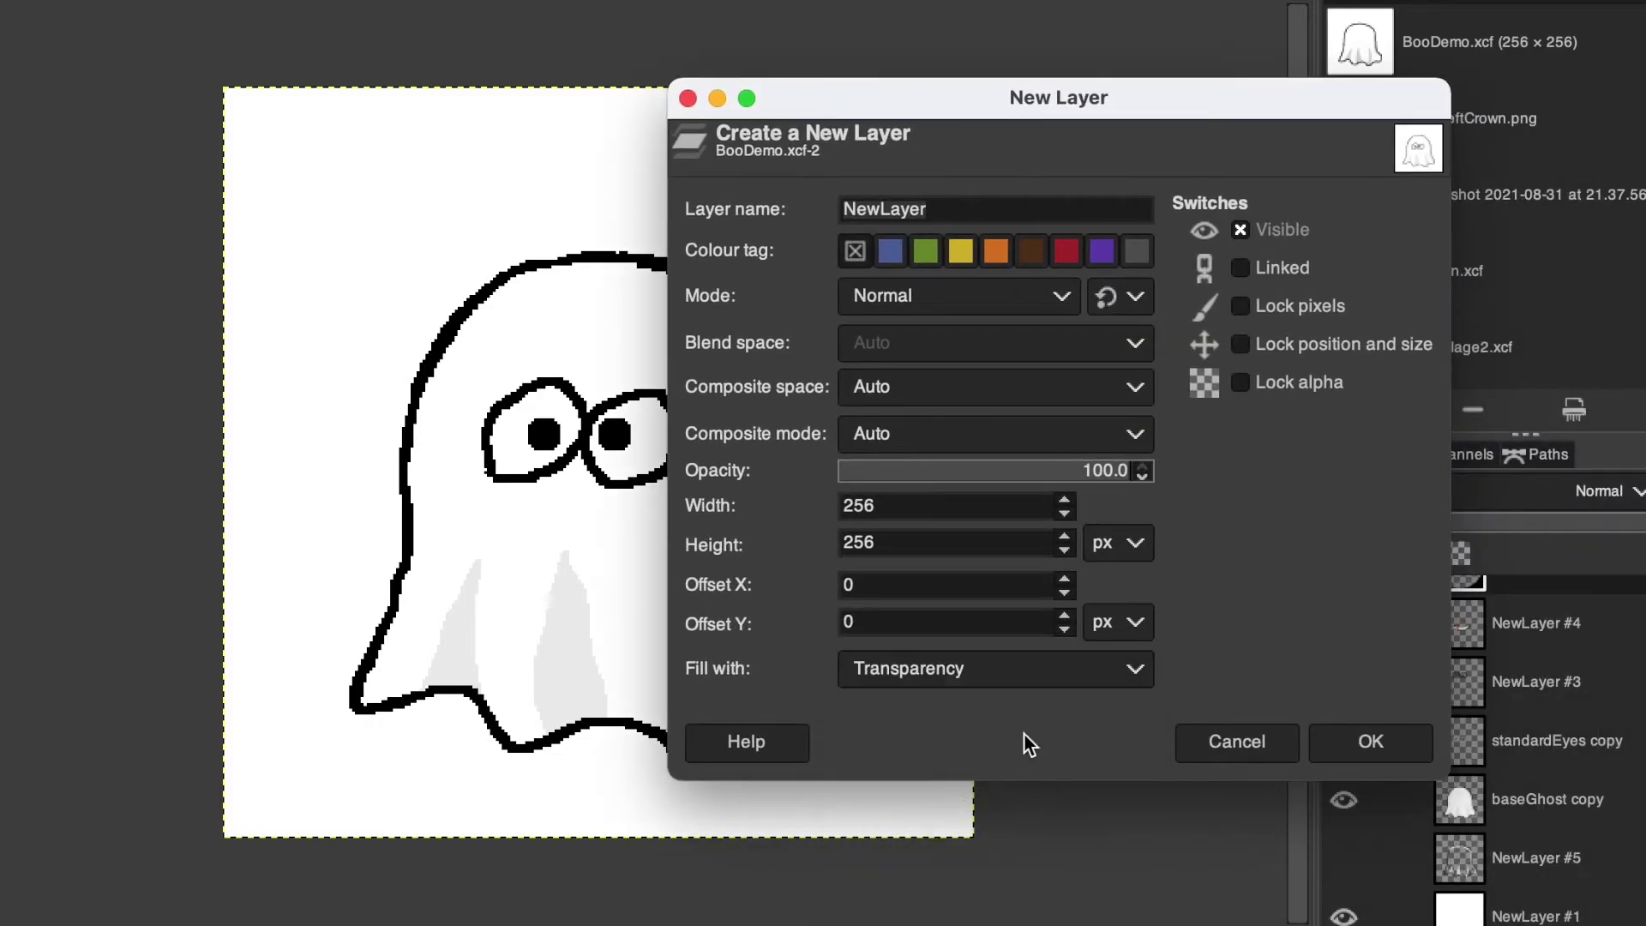
pyautogui.click(1372, 746)
pyautogui.doubleClick(1540, 591)
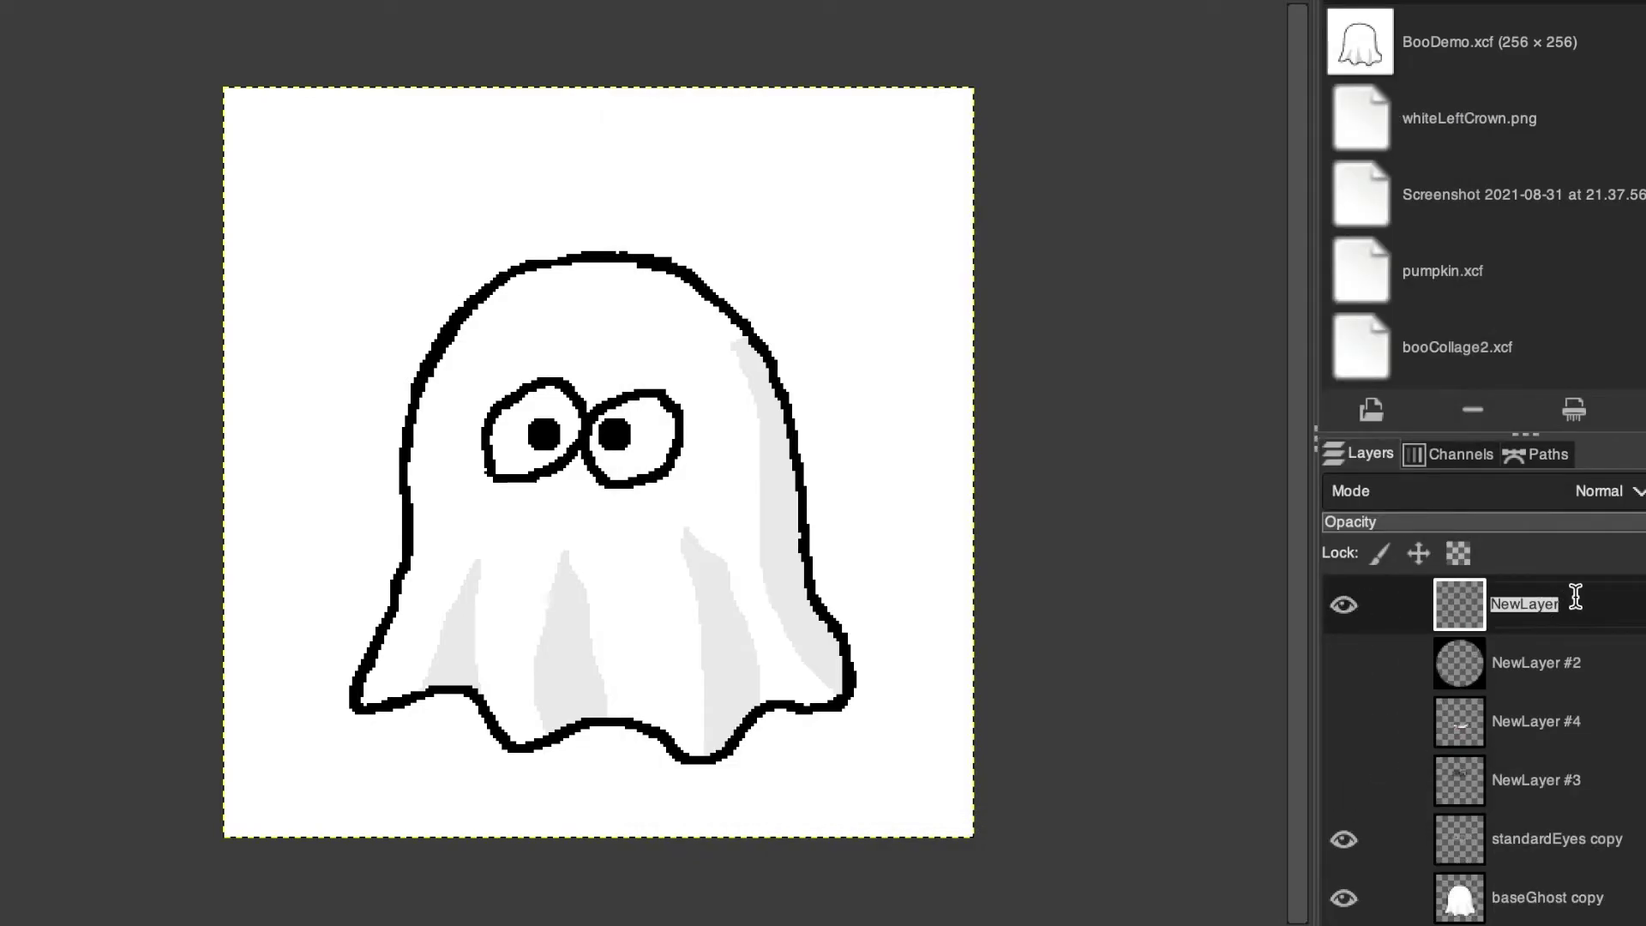
pyautogui.write('Lips')
pyautogui.press('Return')
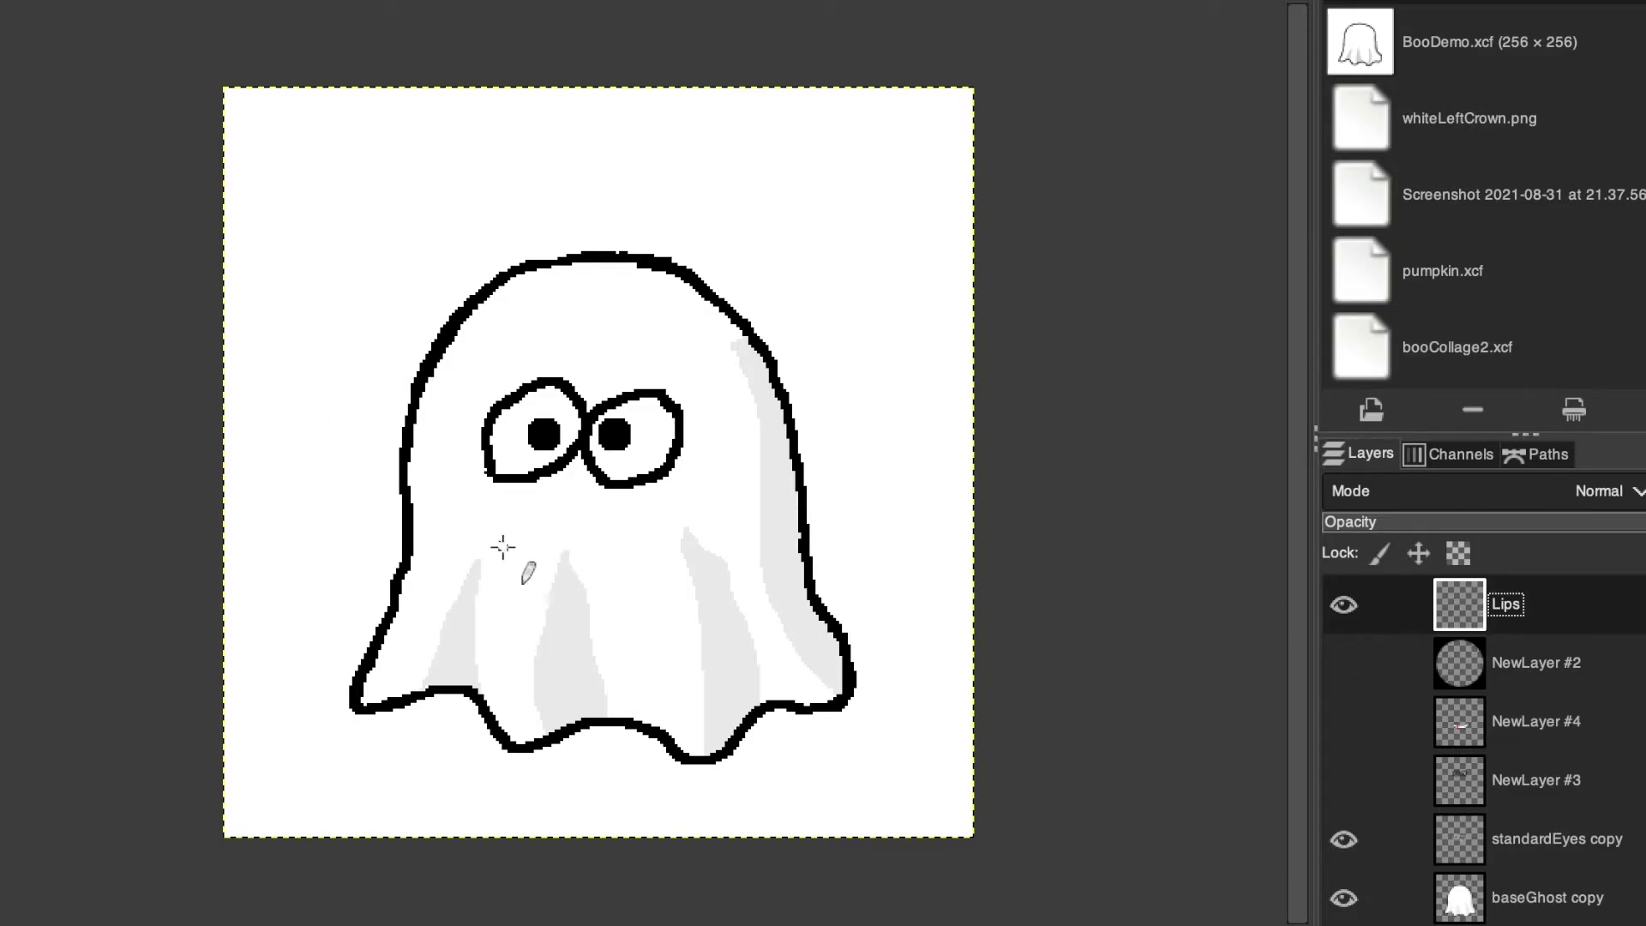
# Step: Draw a black smiling mouth outline below the eyes on the Lips layer and fill its inside with white
pyautogui.moveTo(503, 537)
pyautogui.mouseDown()
pyautogui.moveTo(616, 558)
pyautogui.moveTo(688, 530)
pyautogui.moveTo(690, 557)
pyautogui.moveTo(672, 591)
pyautogui.moveTo(620, 605)
pyautogui.moveTo(546, 598)
pyautogui.moveTo(502, 546)
pyautogui.mouseUp()
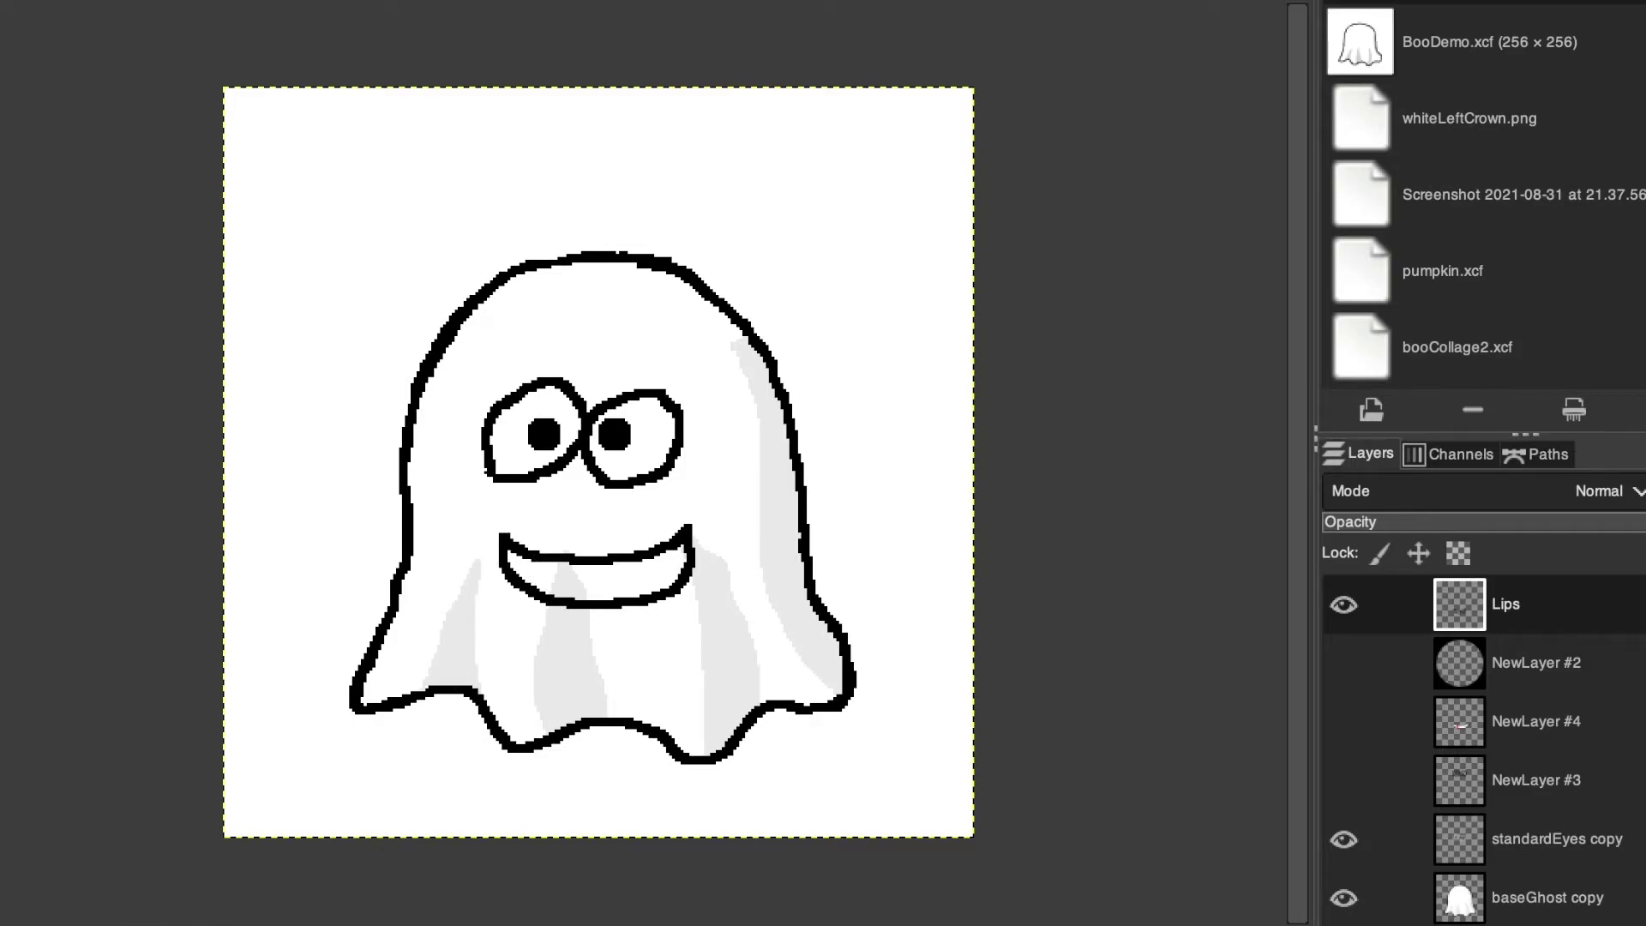
pyautogui.click(132, 849)
pyautogui.click(114, 806)
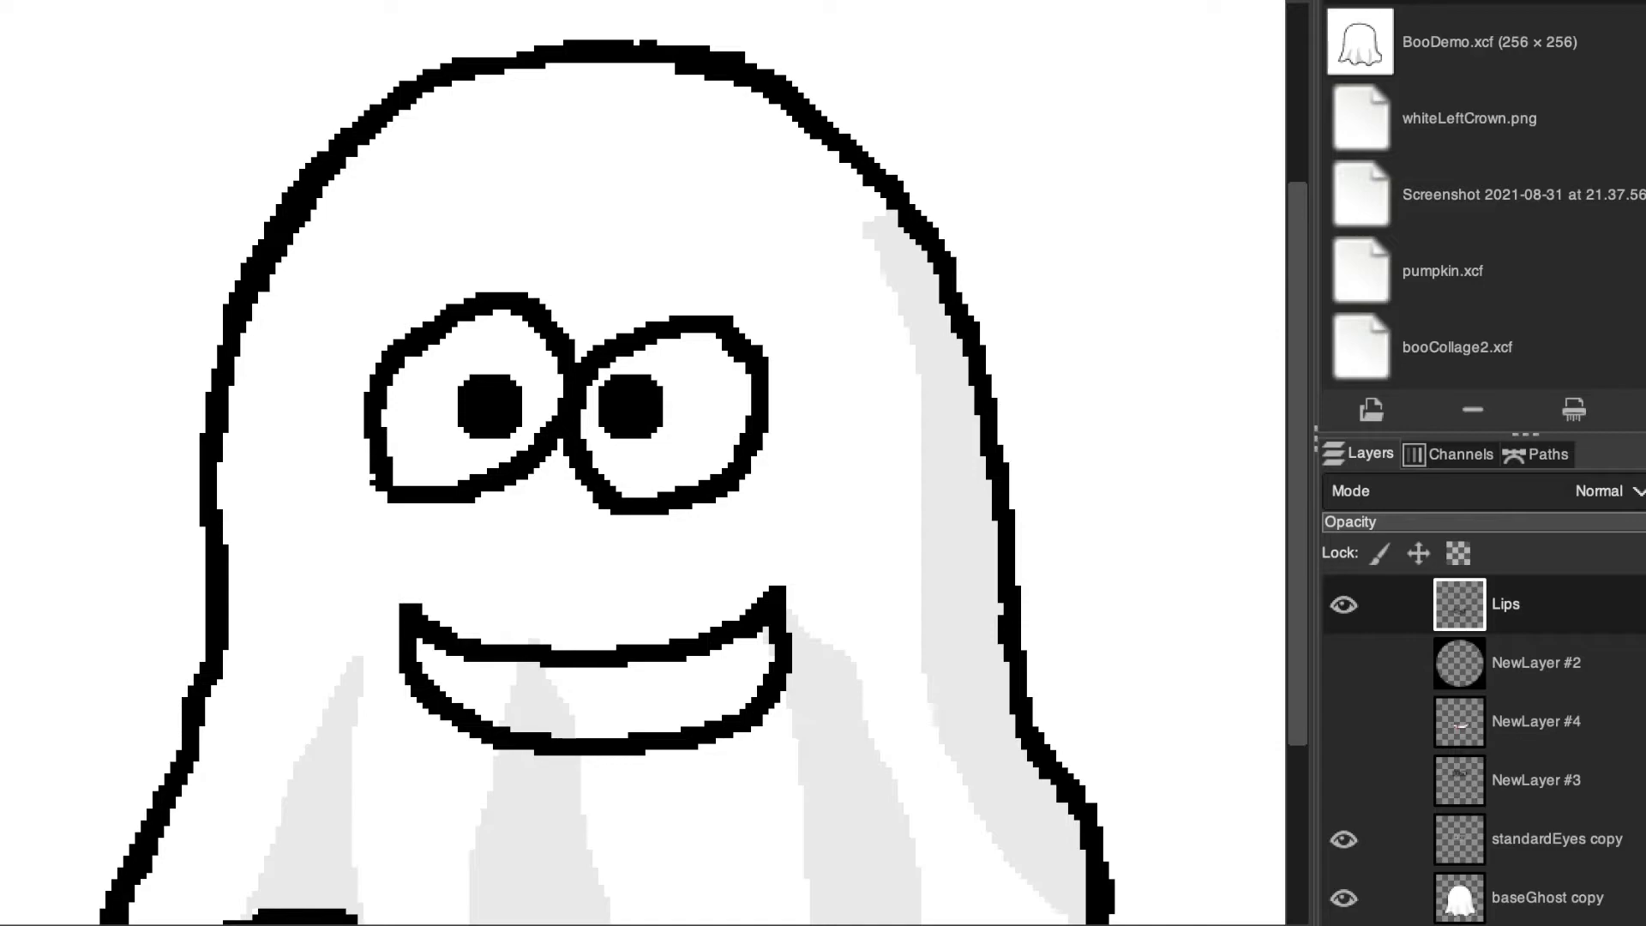
pyautogui.click(544, 697)
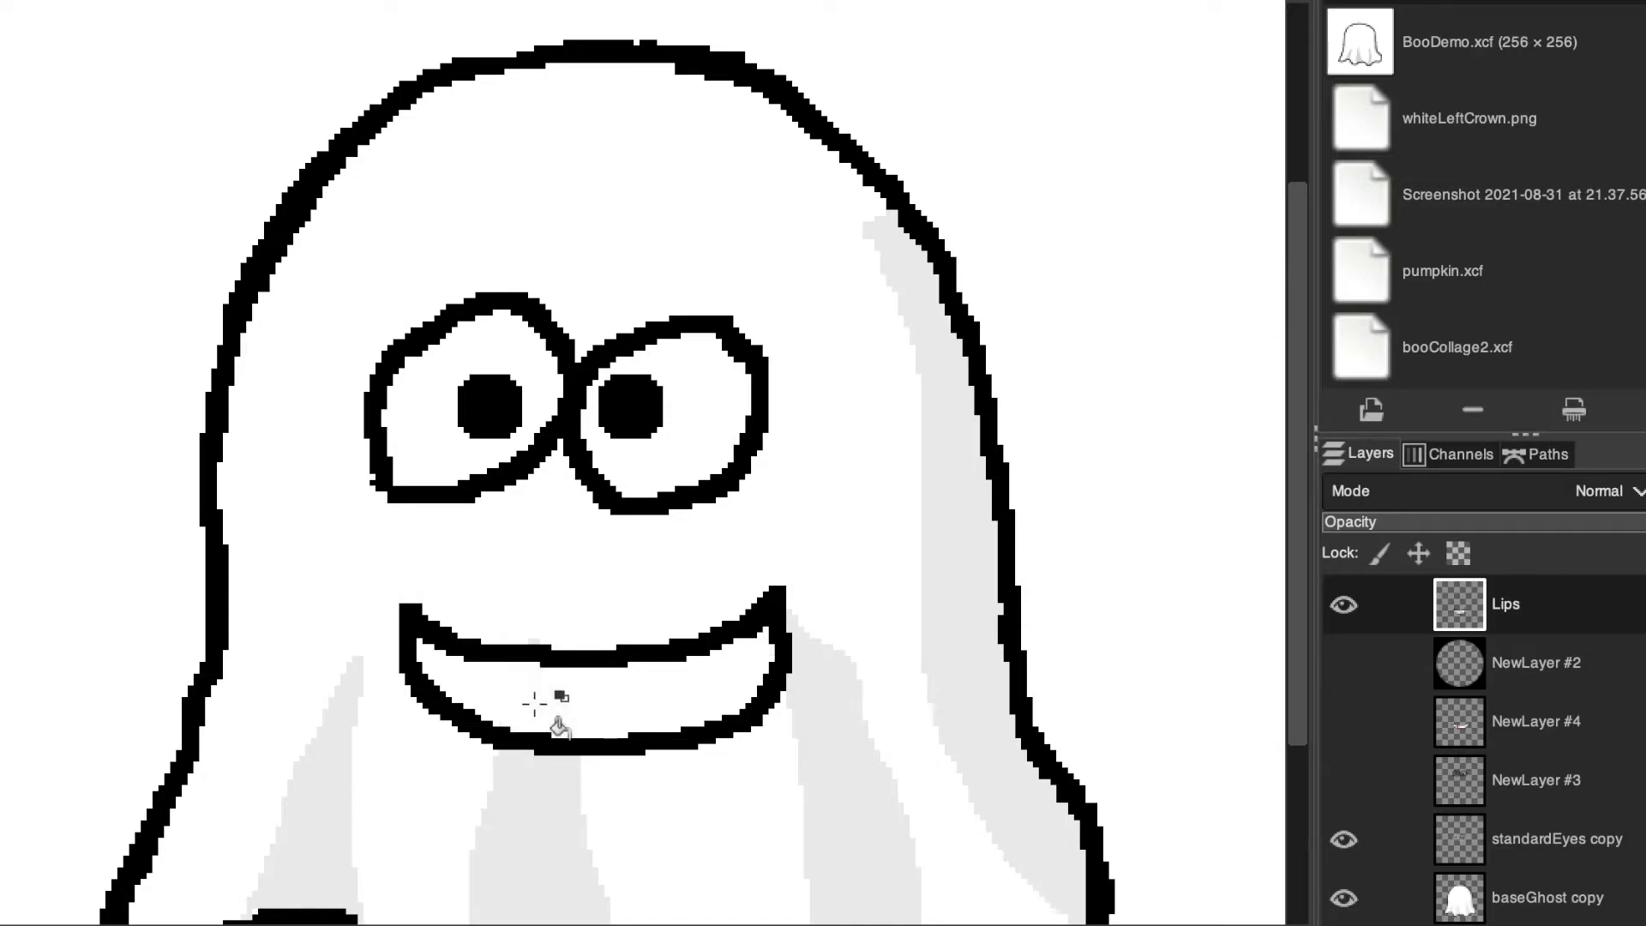
pyautogui.click(1345, 606)
pyautogui.click(1346, 609)
pyautogui.click(1345, 606)
pyautogui.click(1344, 606)
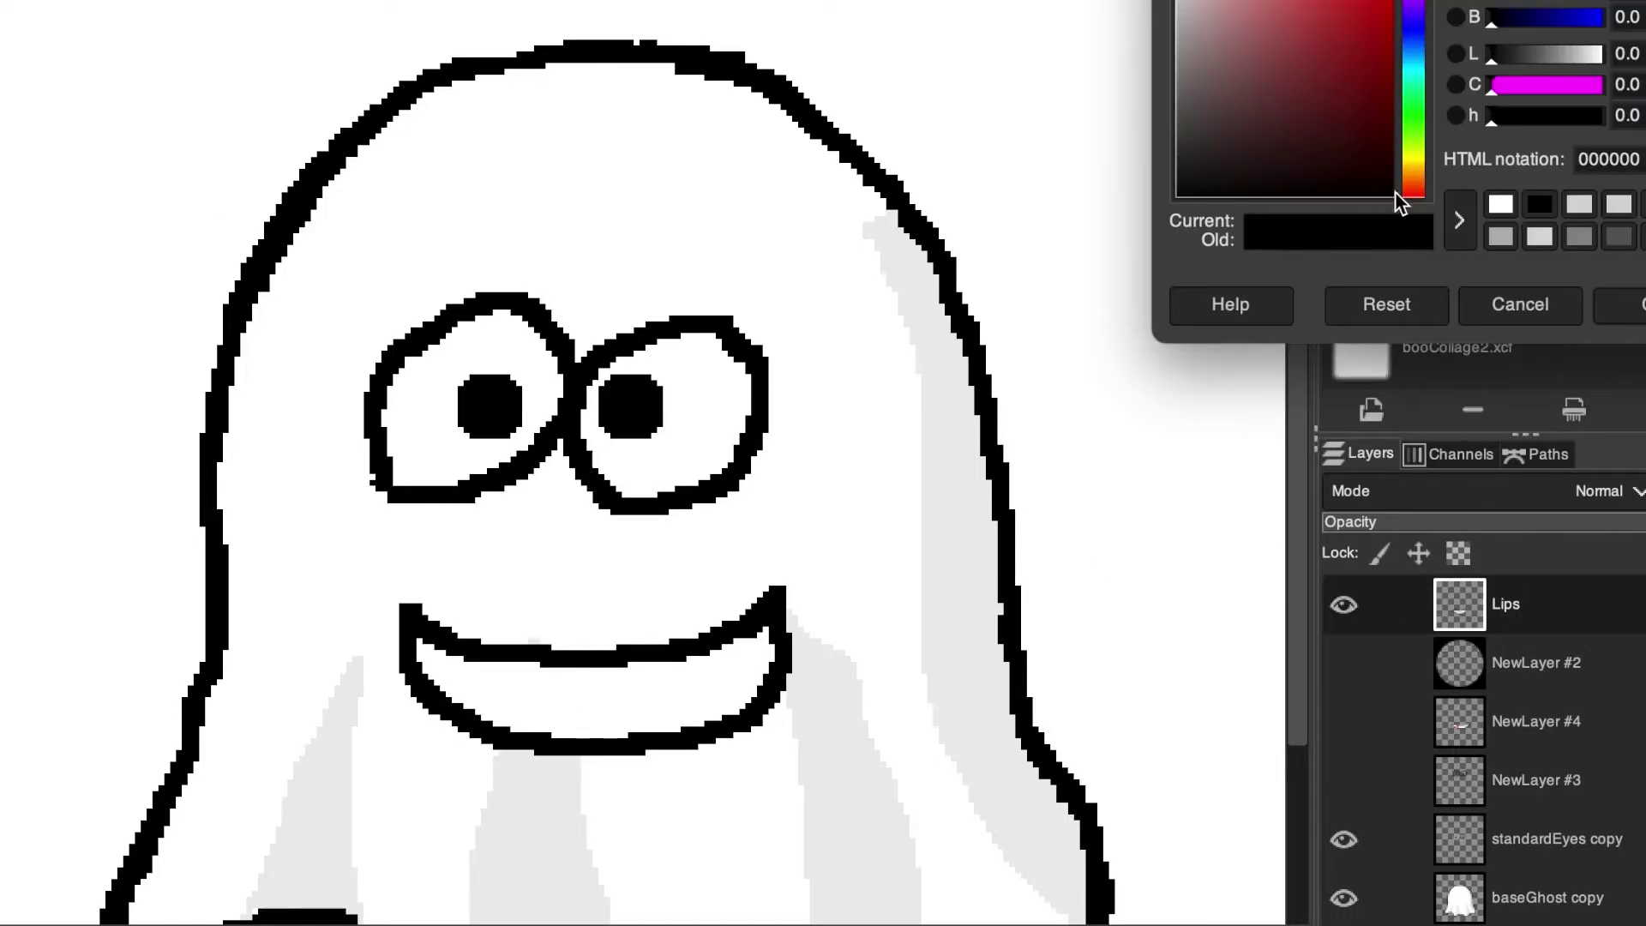
# Step: Set the foreground colour to red and draw a tongue hanging over the mouth's lower lip
pyautogui.click(1621, 304)
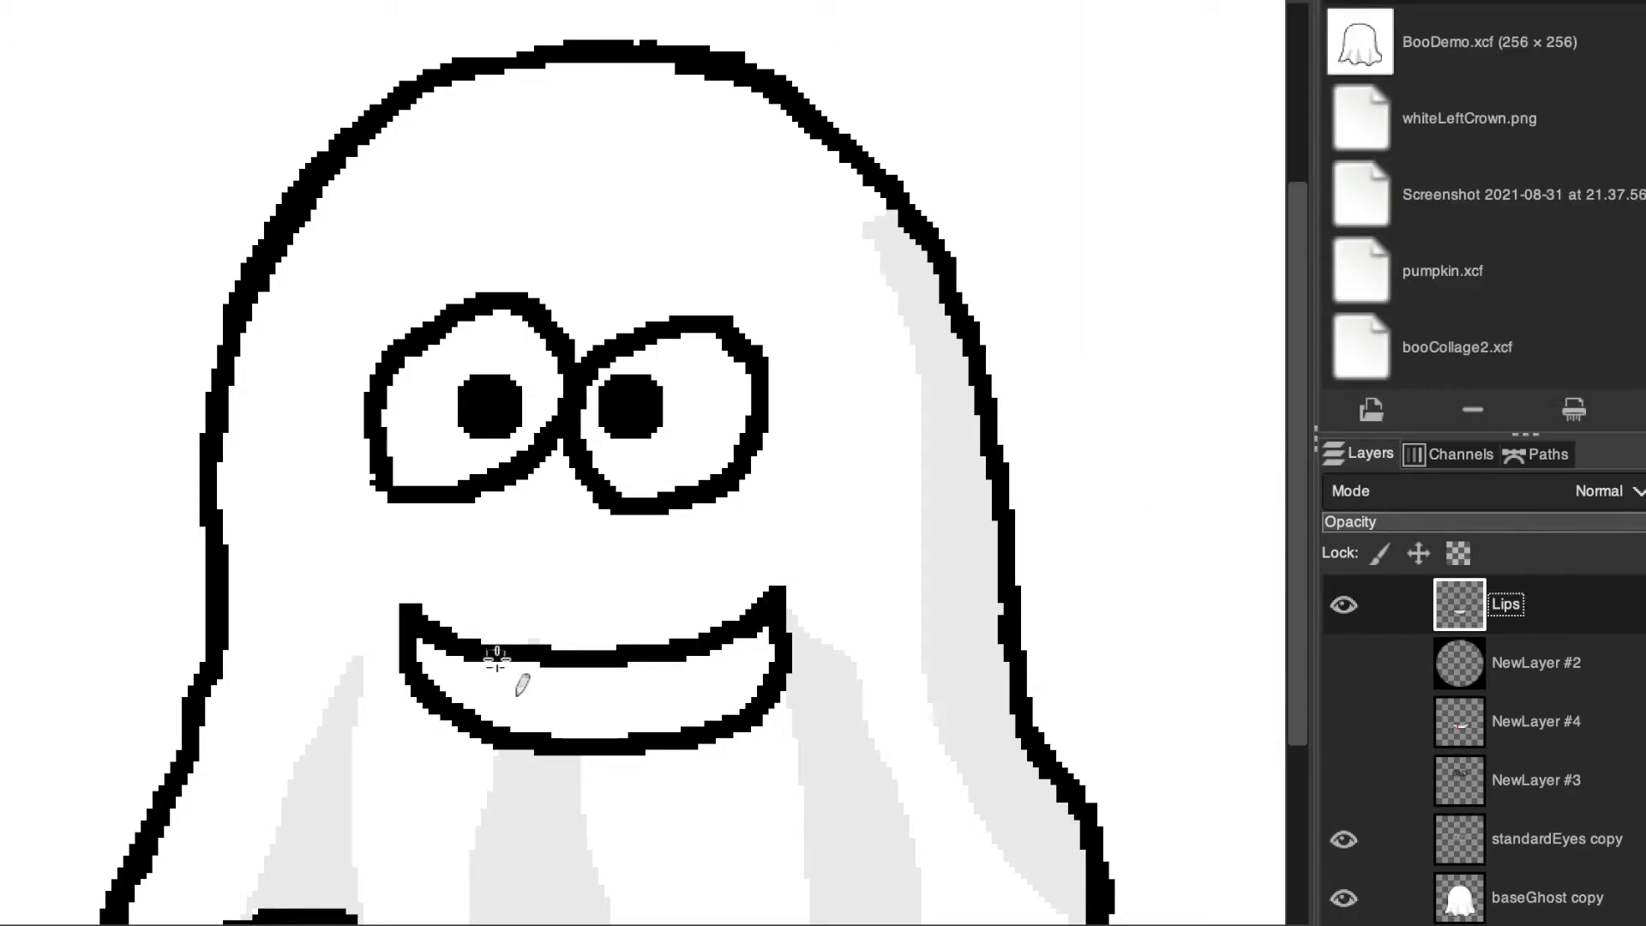
pyautogui.moveTo(524, 667); pyautogui.dragTo(542, 697)
pyautogui.moveTo(537, 710)
pyautogui.mouseDown()
pyautogui.moveTo(561, 753)
pyautogui.moveTo(547, 759)
pyautogui.moveTo(545, 679)
pyautogui.mouseUp()
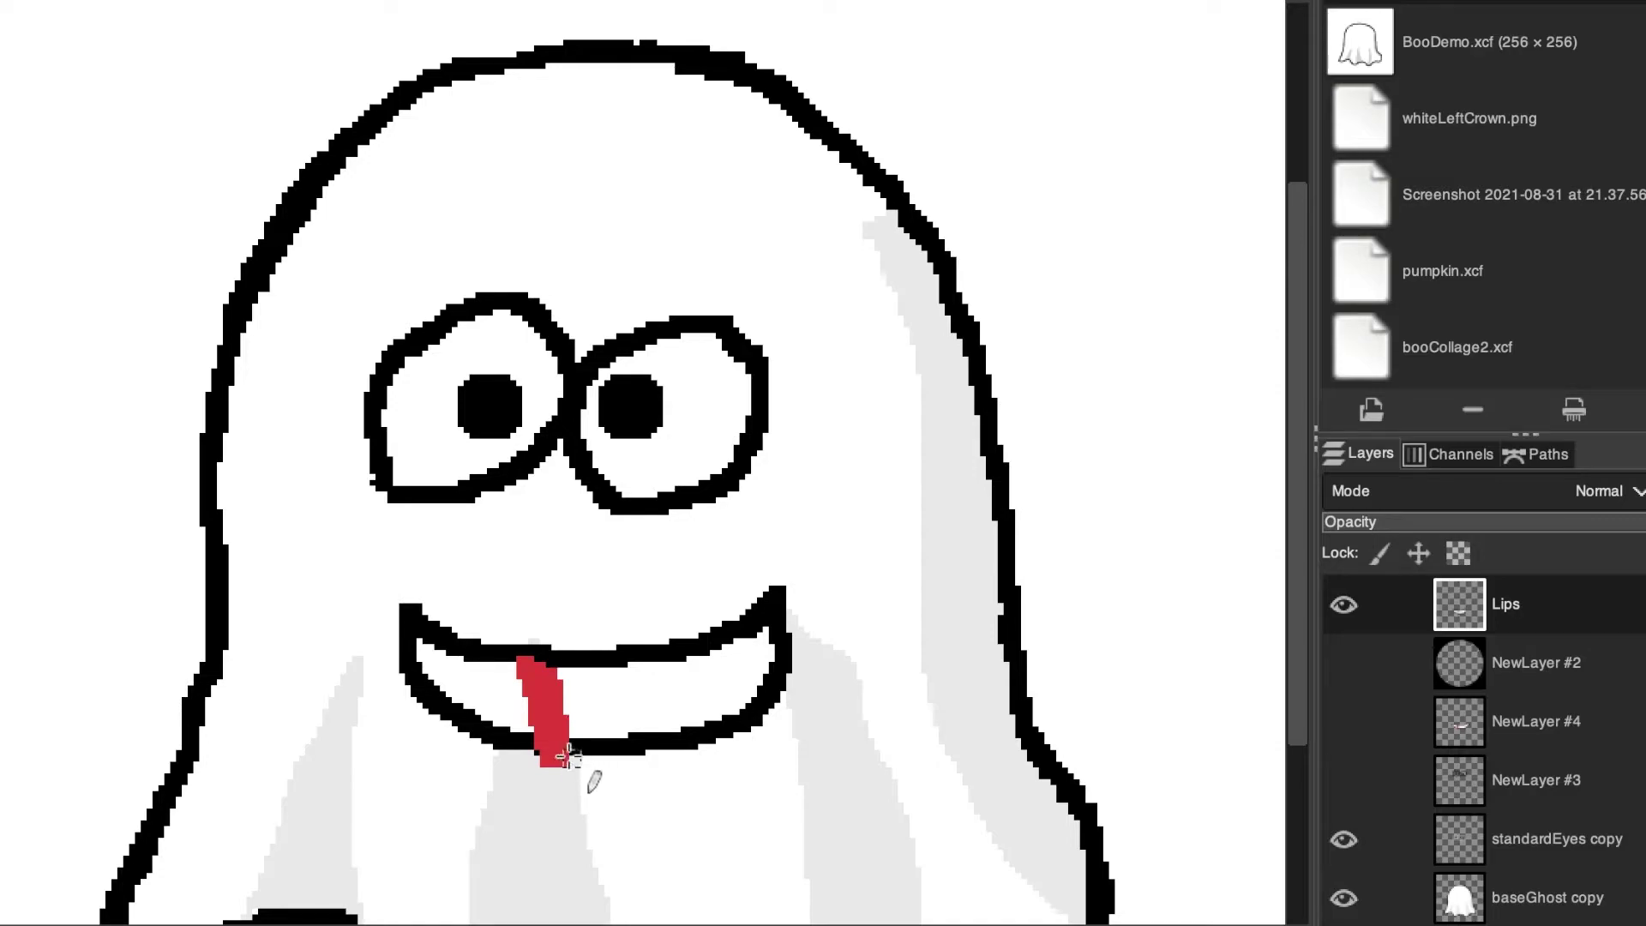
pyautogui.moveTo(546, 755)
pyautogui.mouseDown()
pyautogui.moveTo(563, 748)
pyautogui.moveTo(559, 679)
pyautogui.moveTo(574, 758)
pyautogui.moveTo(547, 766)
pyautogui.mouseUp()
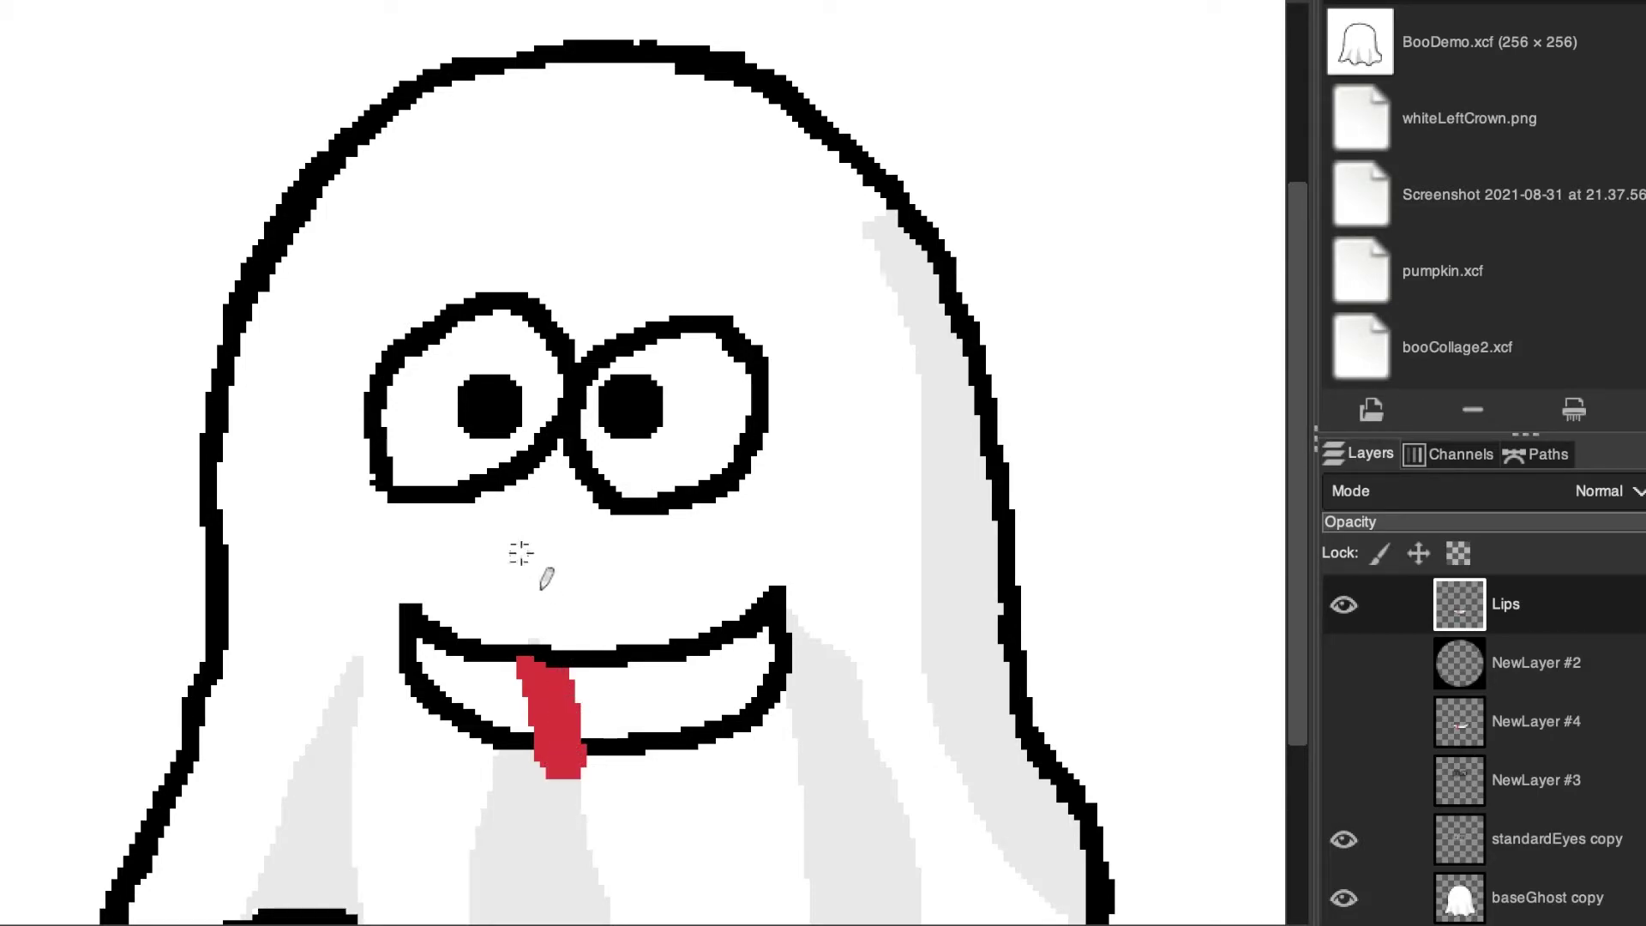
# Step: Preview the whole ghost by toggling the Lips layer and the circular NewLayer #2 frame
pyautogui.click(112, 892)
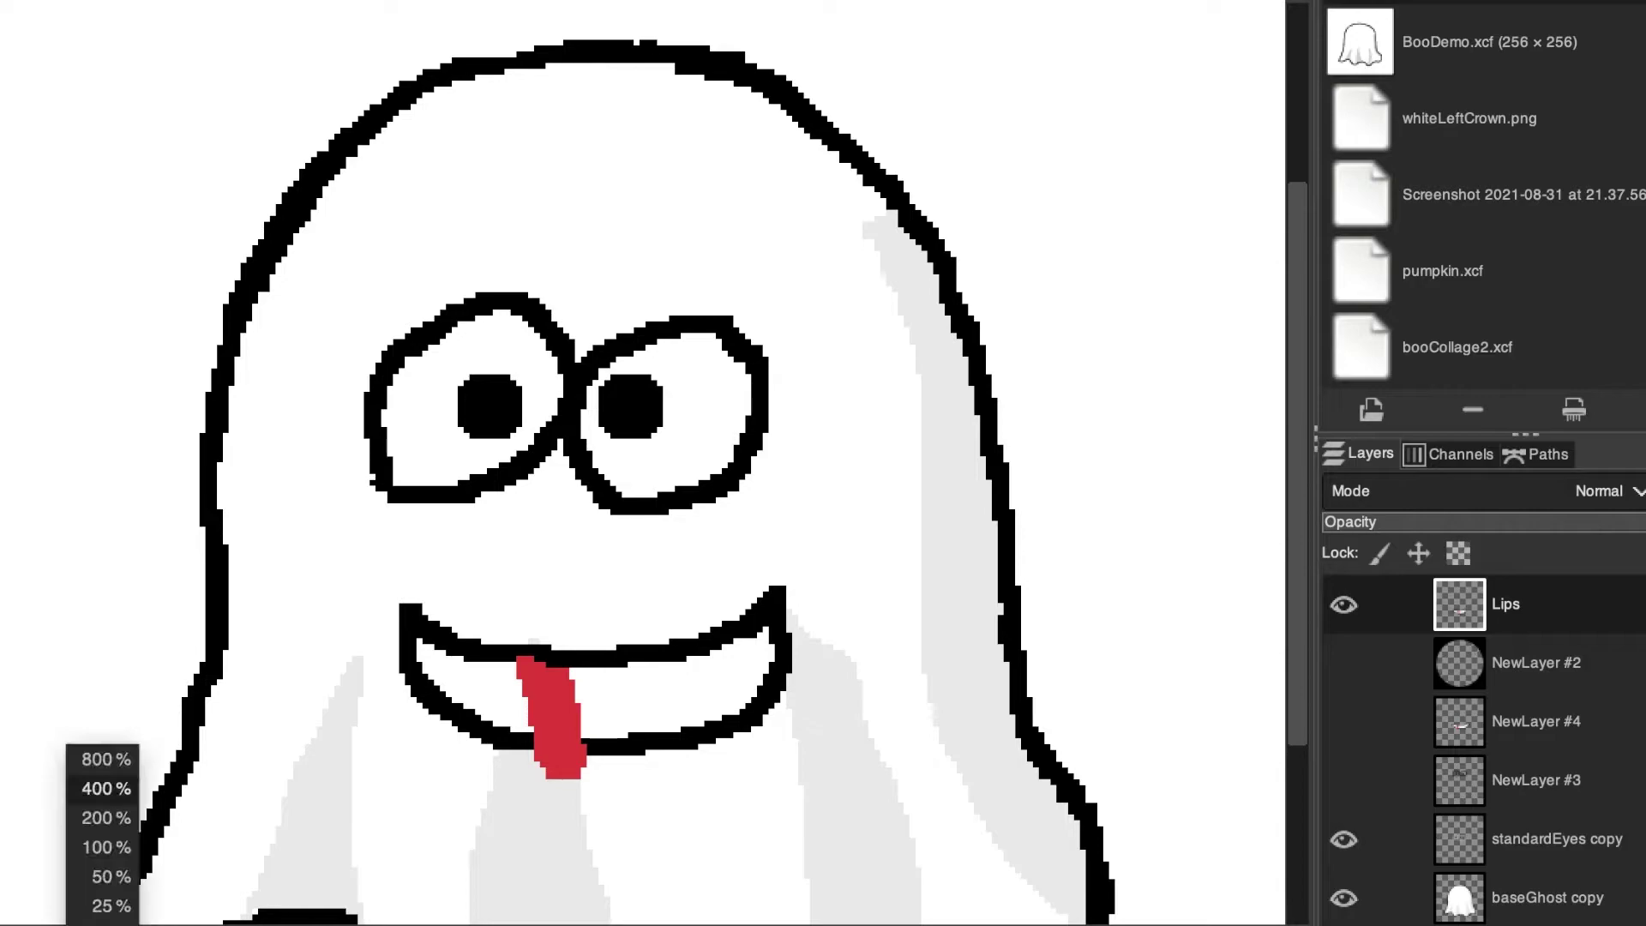
pyautogui.click(121, 838)
pyautogui.click(1351, 610)
pyautogui.click(1352, 610)
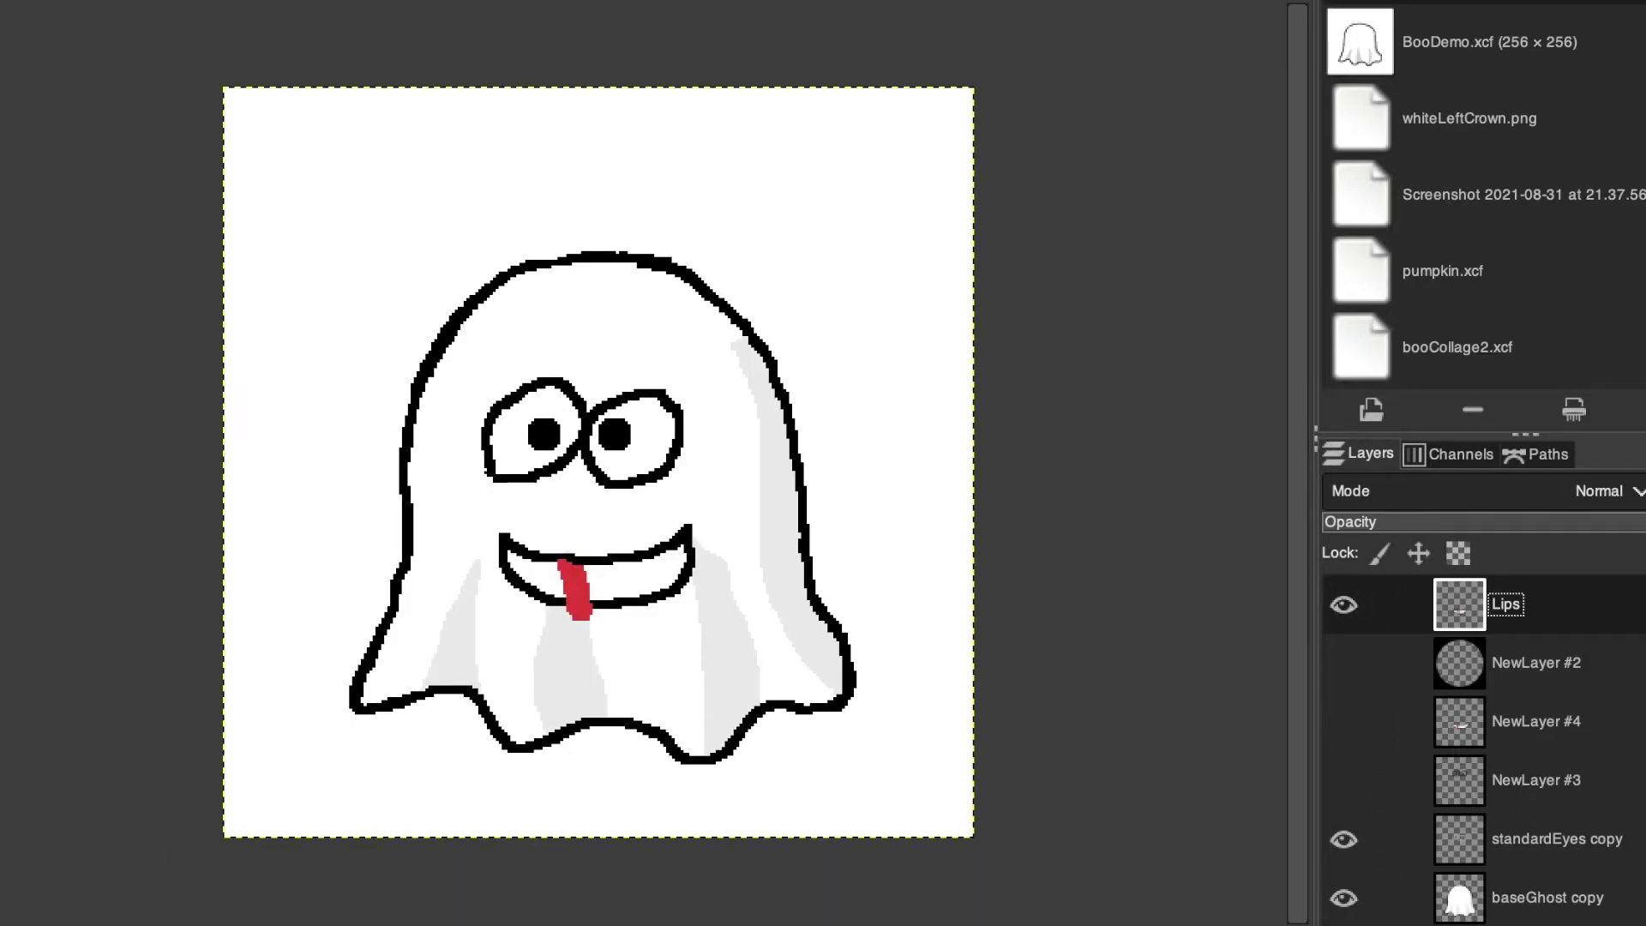
pyautogui.moveTo(609, 551)
pyautogui.mouseDown()
pyautogui.moveTo(594, 514)
pyautogui.moveTo(588, 639)
pyautogui.moveTo(590, 568)
pyautogui.moveTo(598, 545)
pyautogui.moveTo(610, 556)
pyautogui.mouseUp()
pyautogui.click(1342, 664)
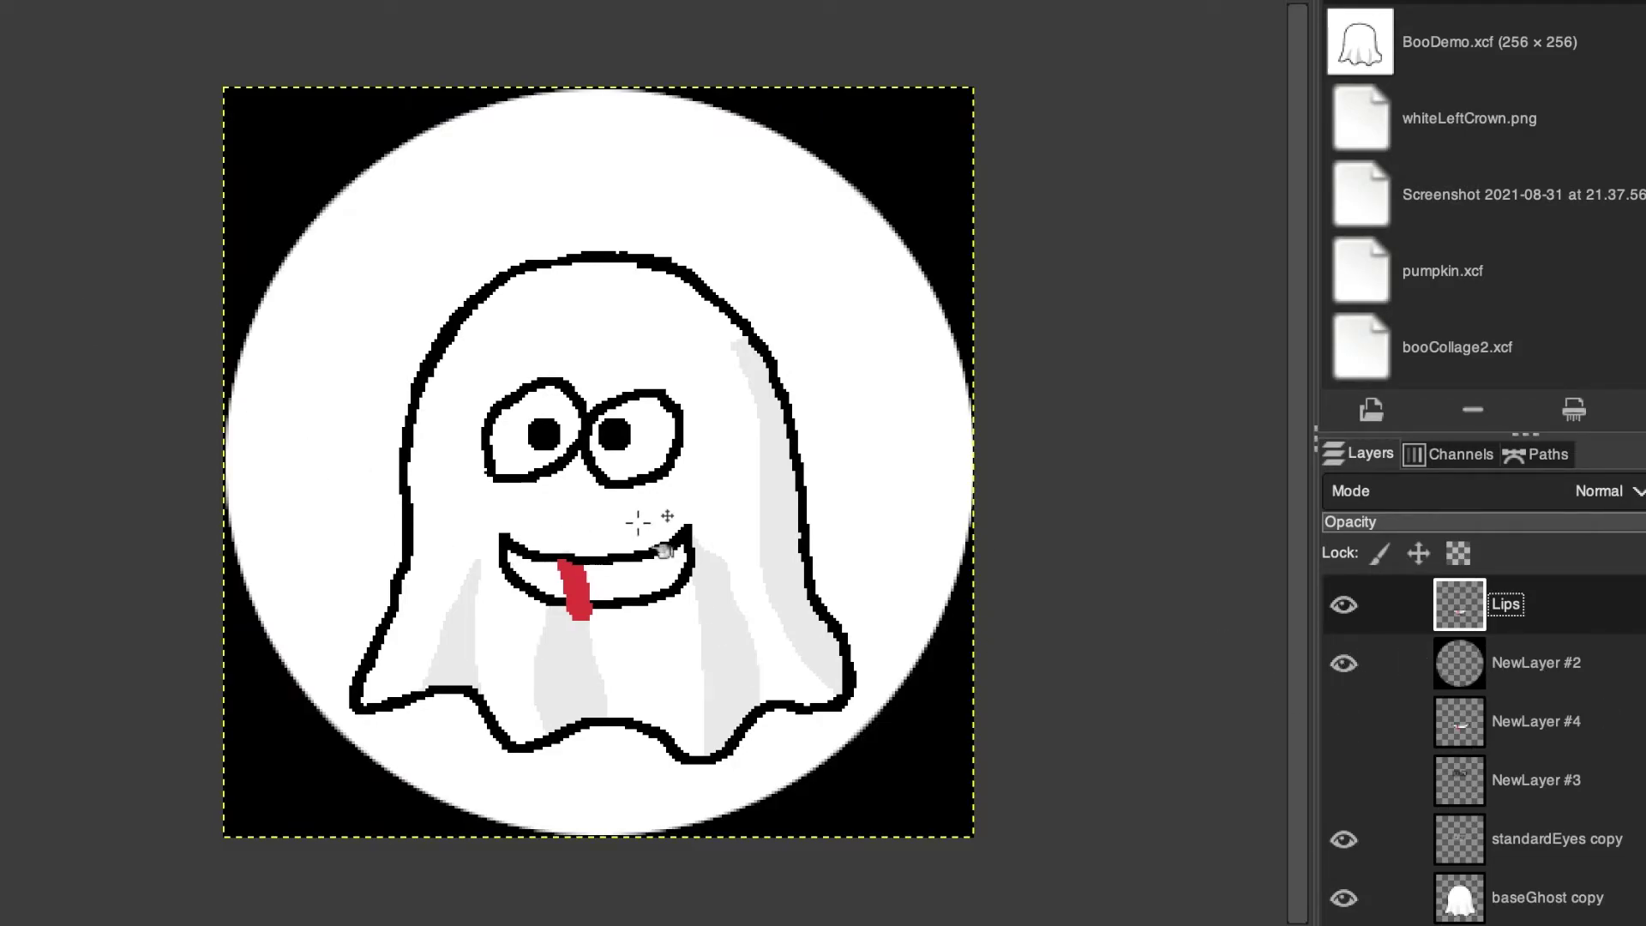
pyautogui.click(1344, 663)
# Step: Hide the ThroneRoom background and show the collumns, AncientGreece and alien layers behind the cowboy-hat ghost
pyautogui.scroll(-2, 1484, 745)
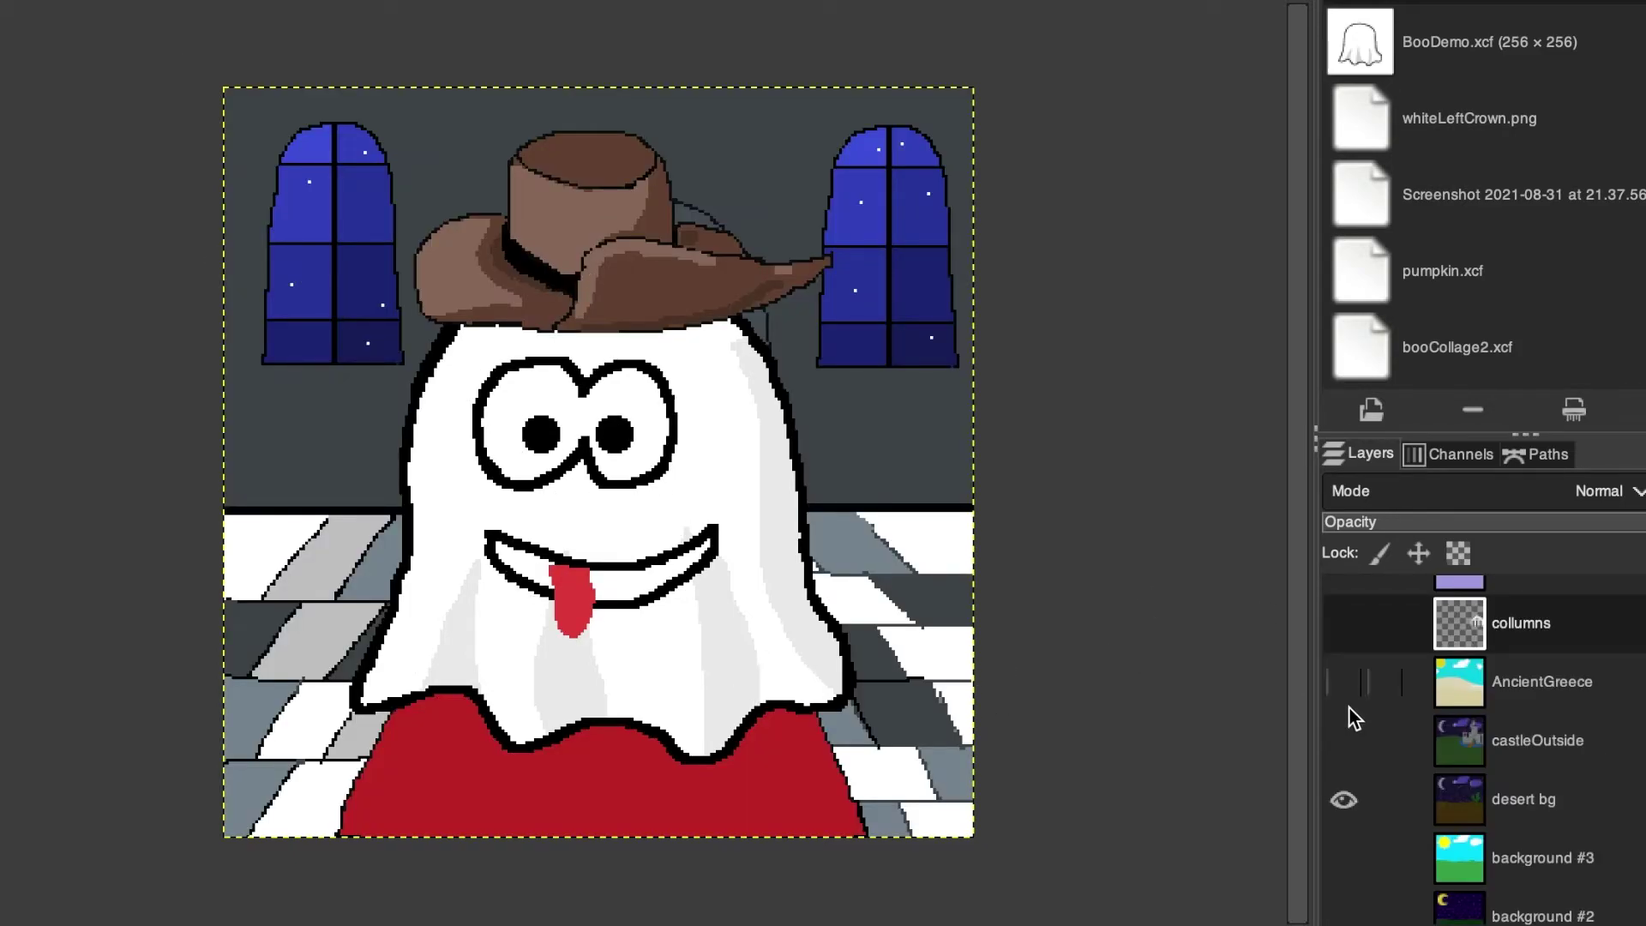
pyautogui.scroll(3, 1375, 724)
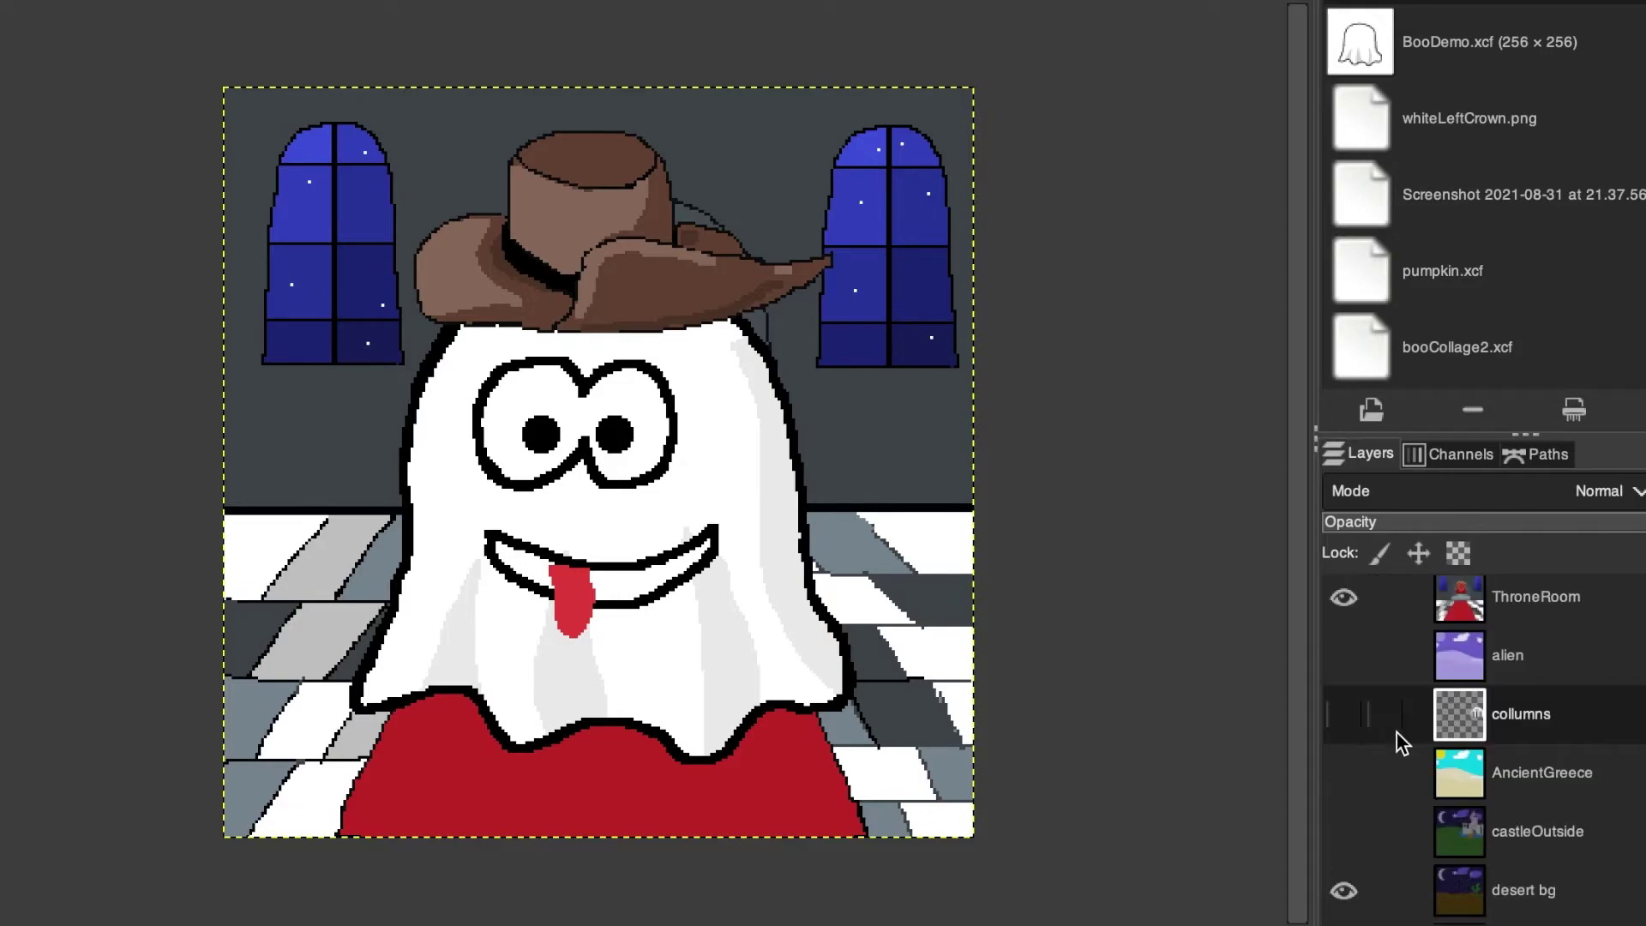
pyautogui.click(1344, 600)
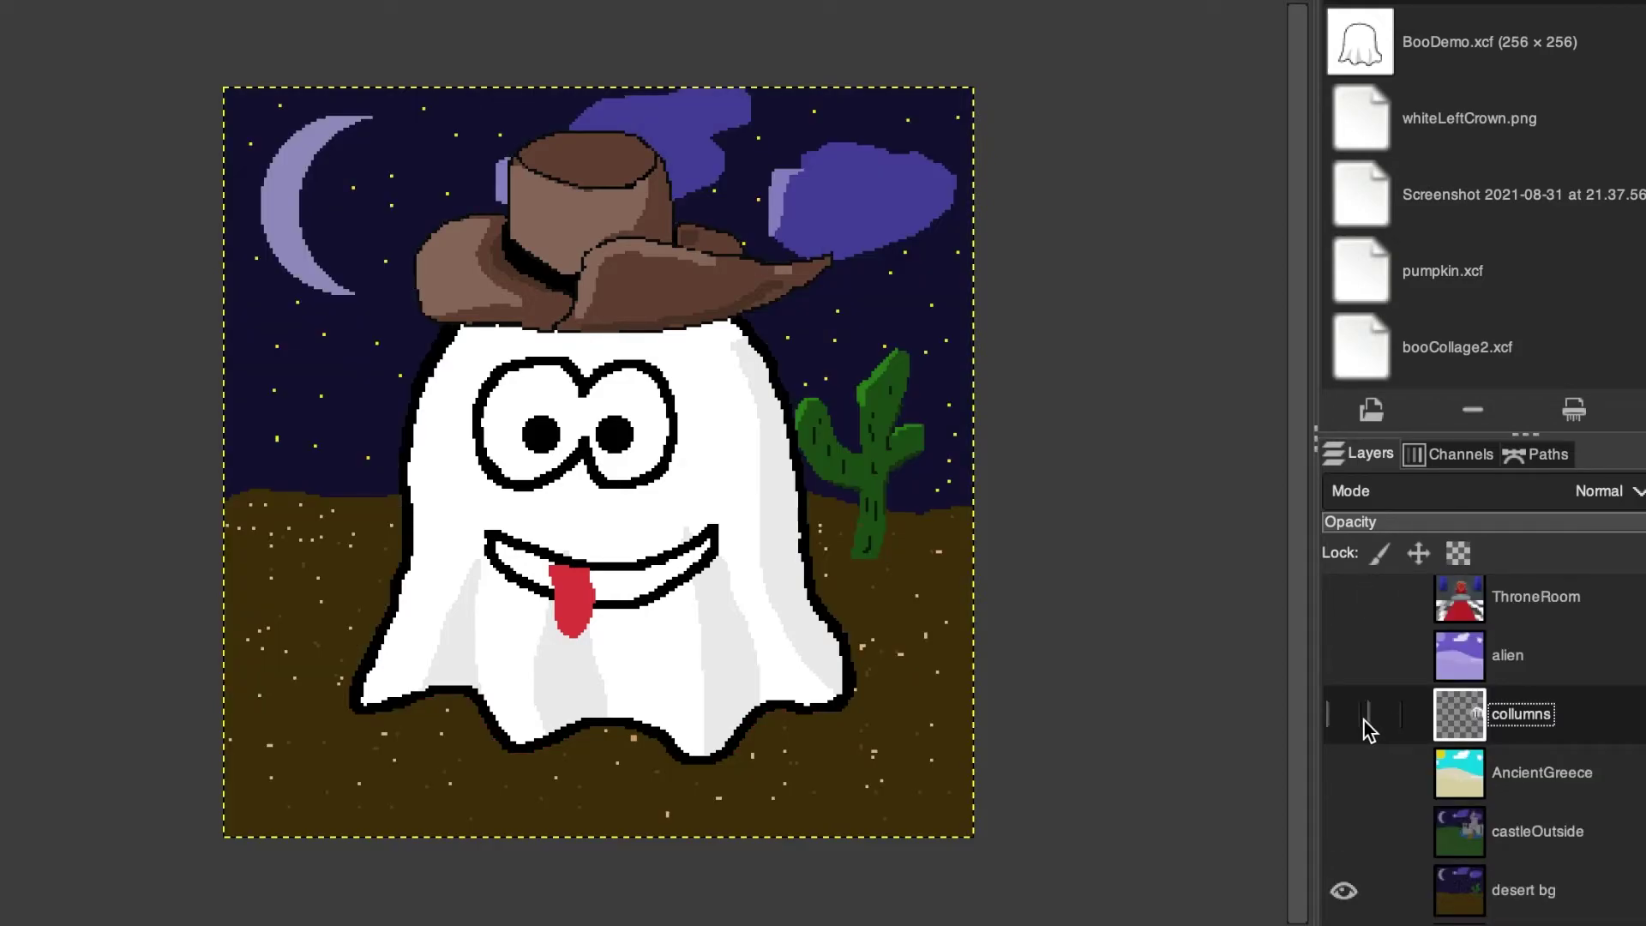
pyautogui.click(1355, 725)
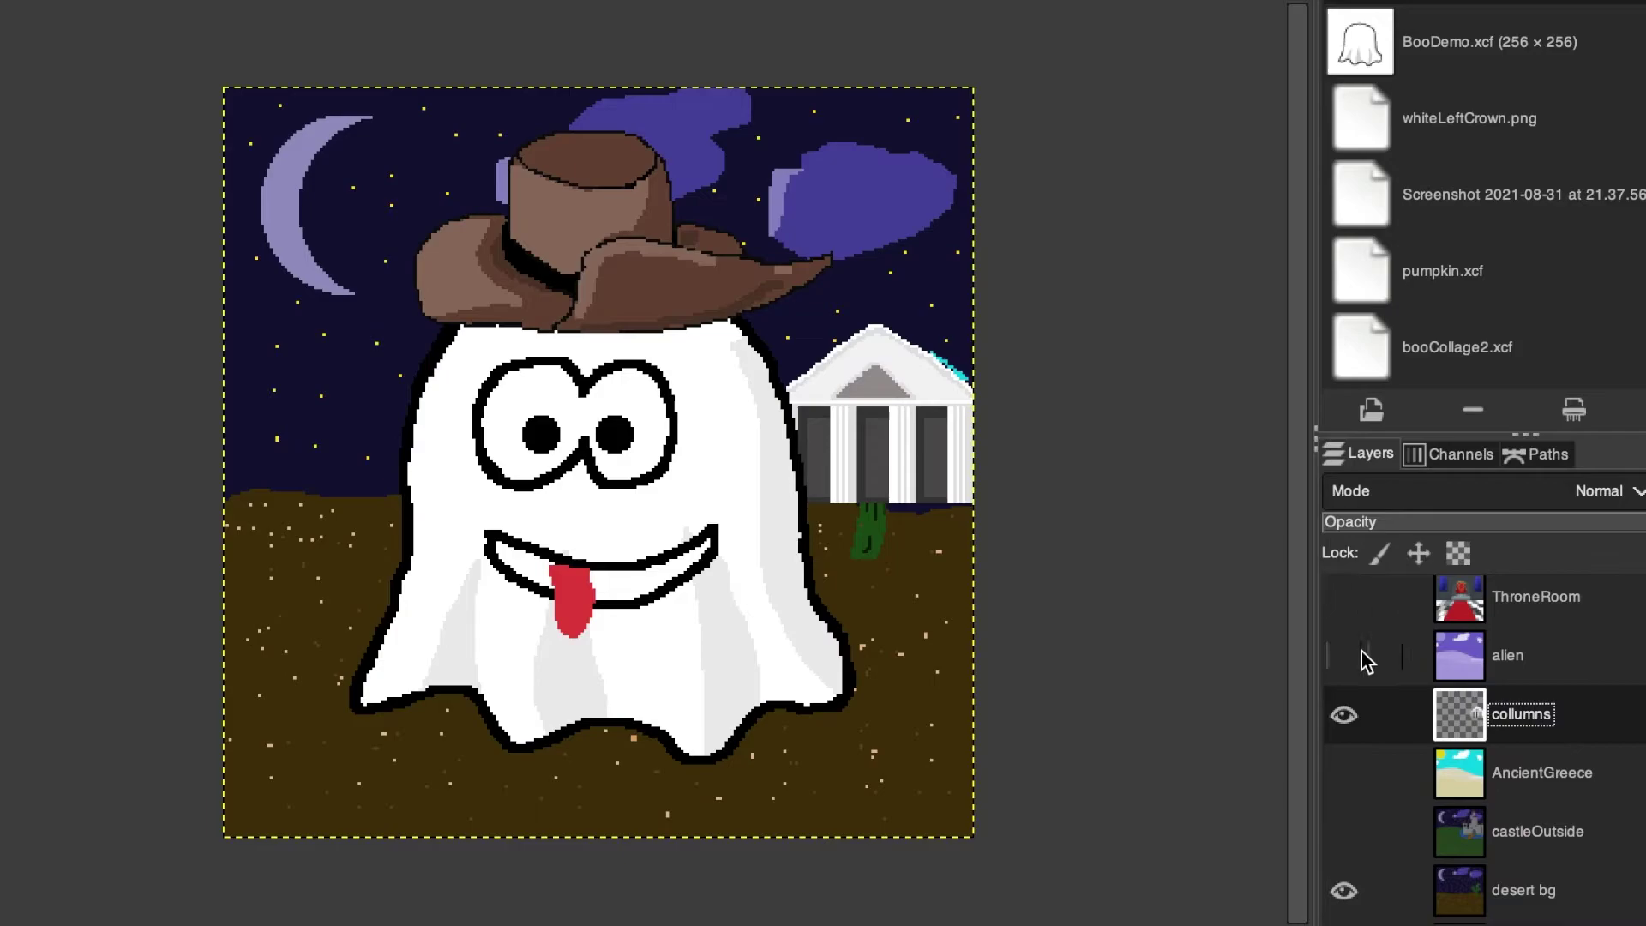
pyautogui.click(1344, 763)
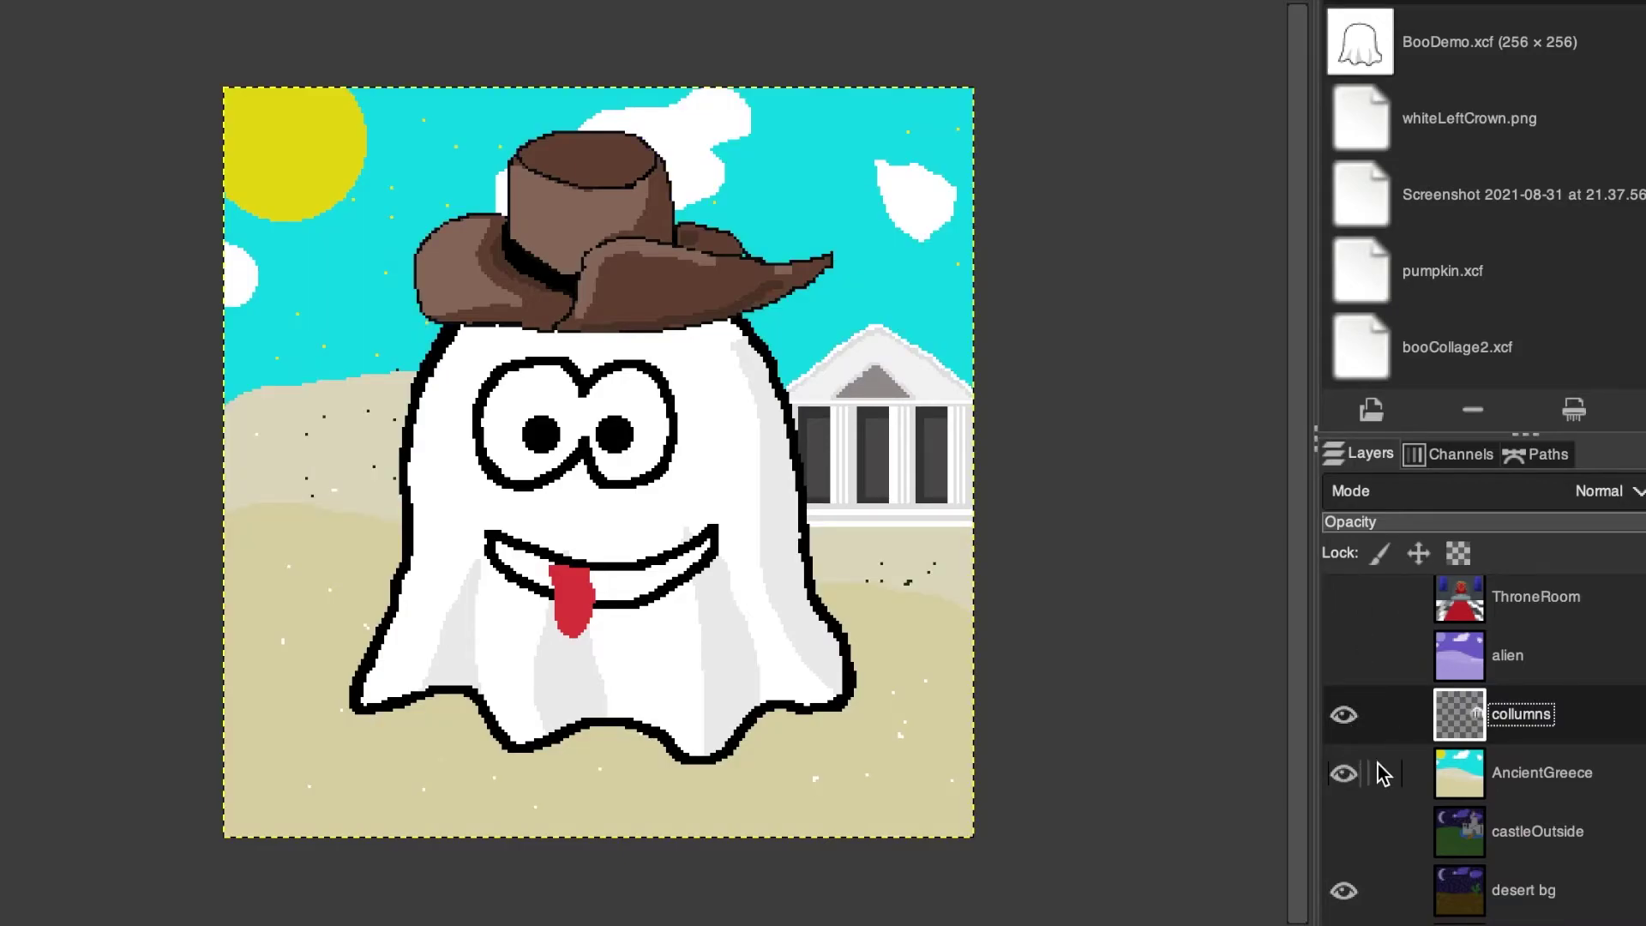
pyautogui.click(1344, 655)
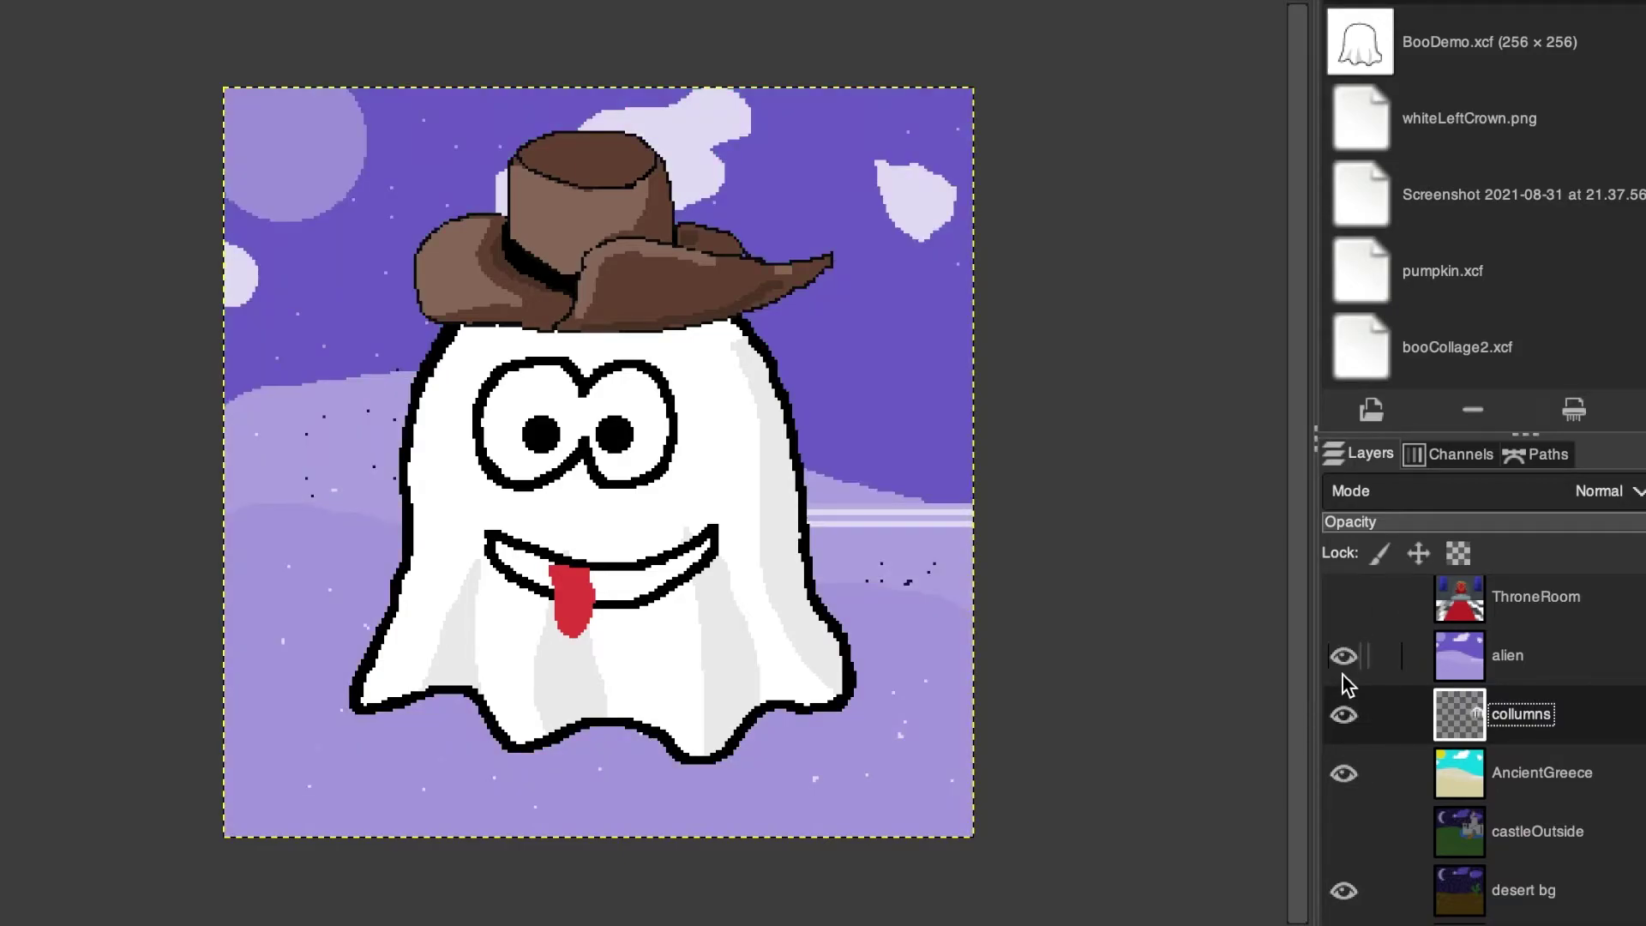
# Step: Look through the ghost base and background layers in the layer stack
pyautogui.scroll(1, 1381, 876)
pyautogui.scroll(1, 1385, 886)
pyautogui.scroll(-3, 1381, 883)
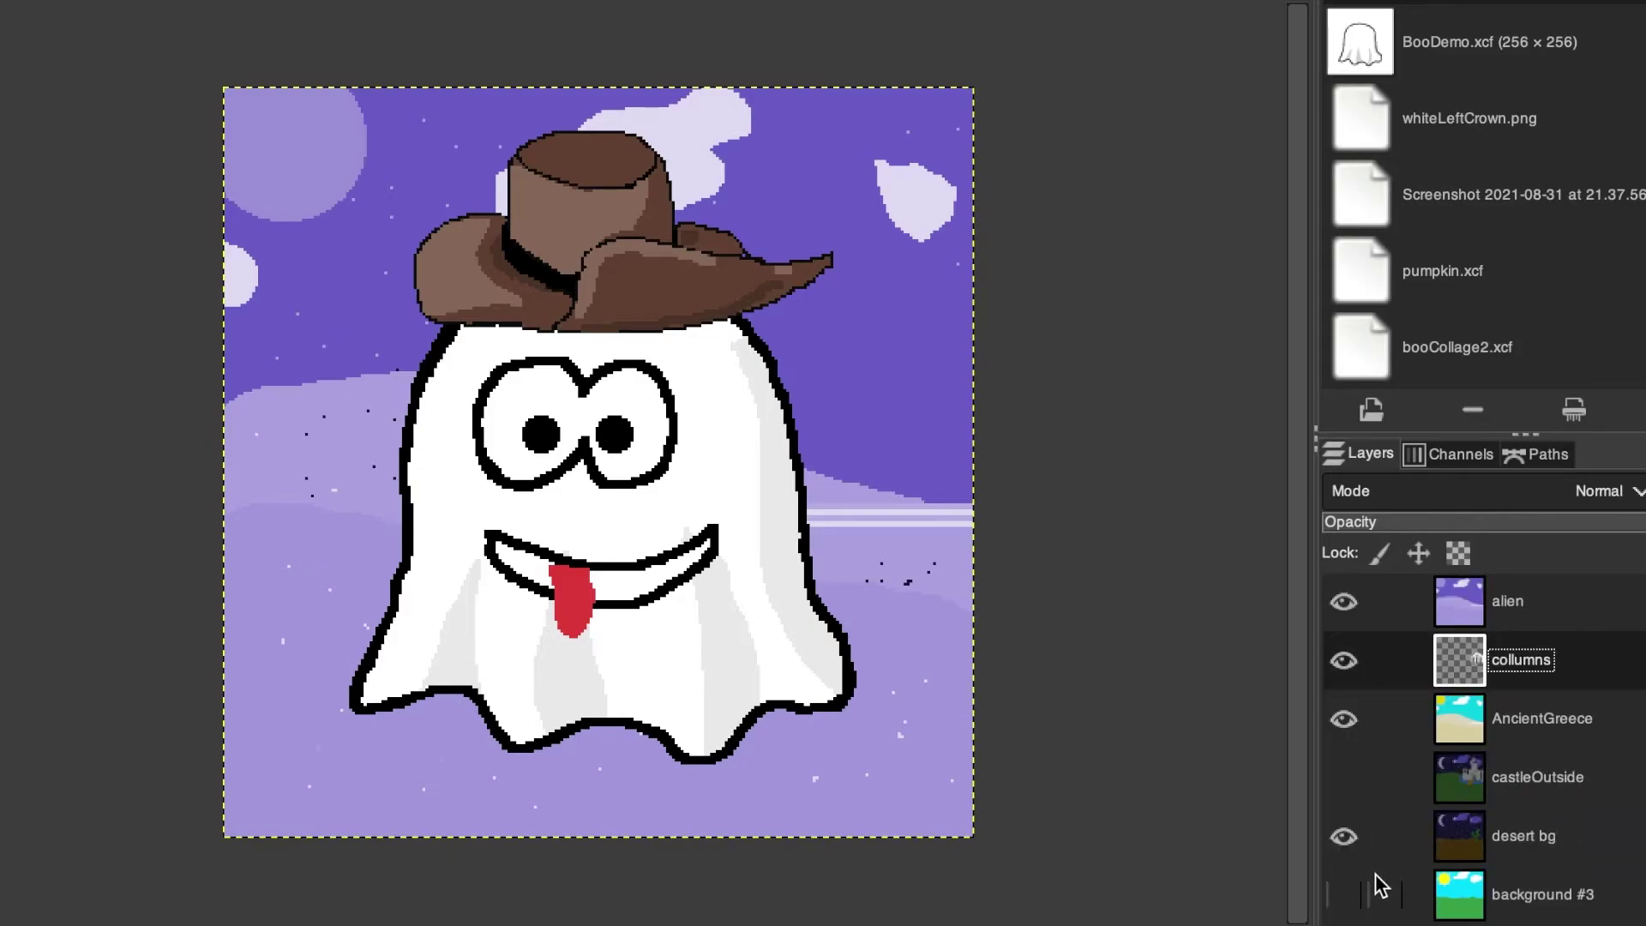
pyautogui.scroll(-1, 1372, 896)
pyautogui.scroll(2, 1371, 823)
pyautogui.scroll(2, 1386, 804)
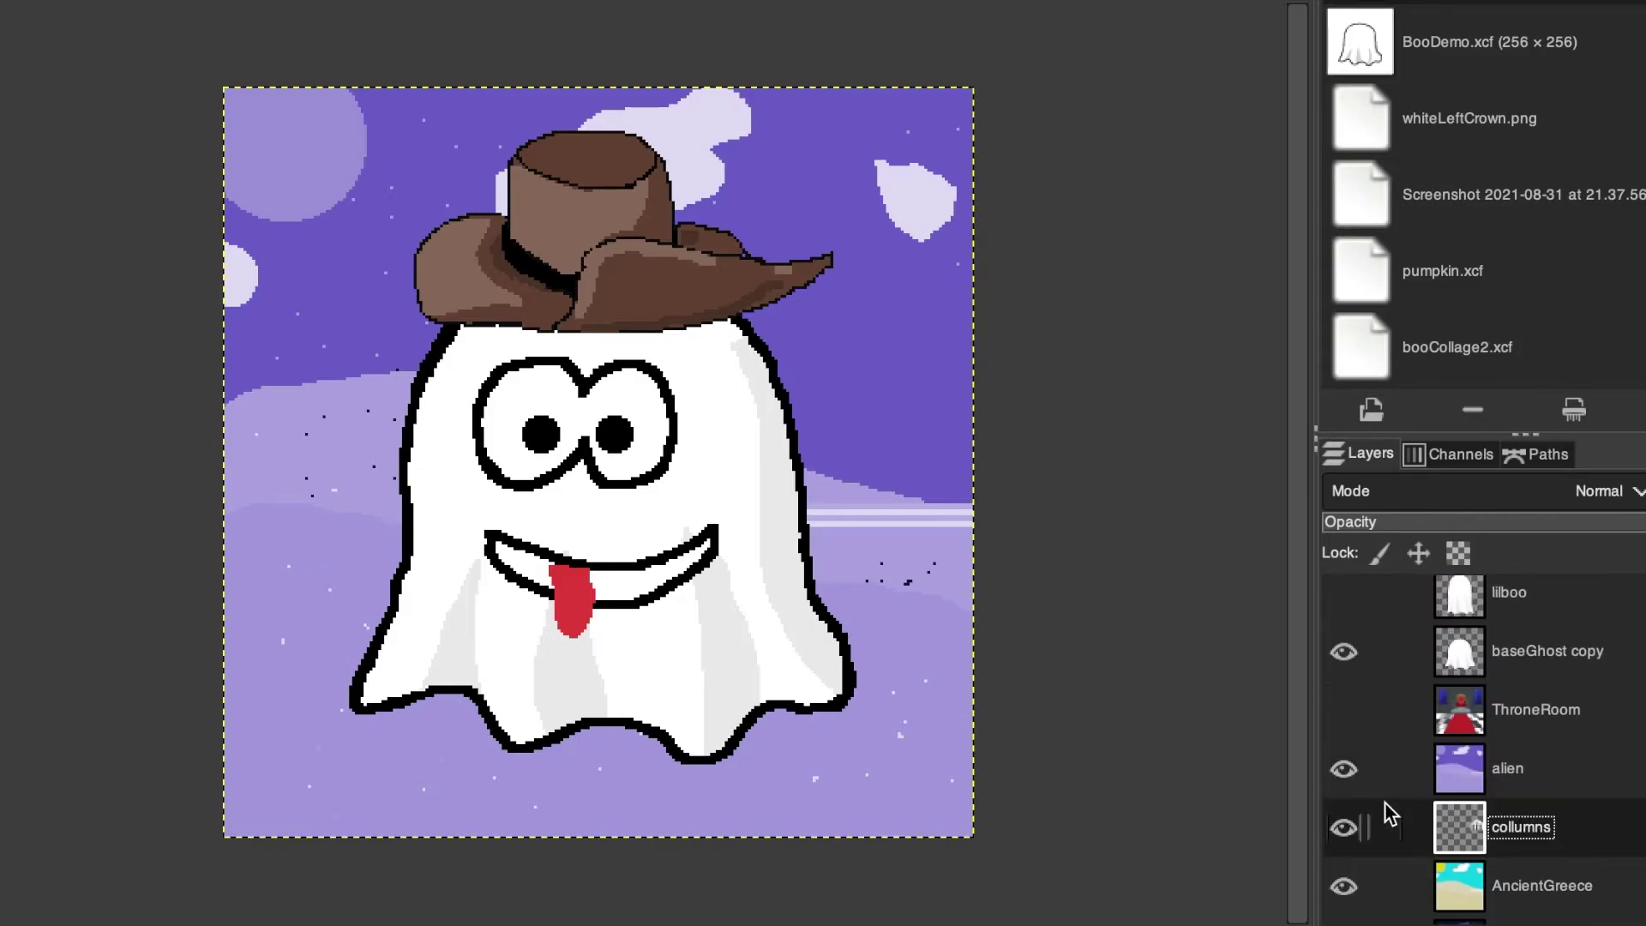
pyautogui.scroll(4, 1402, 785)
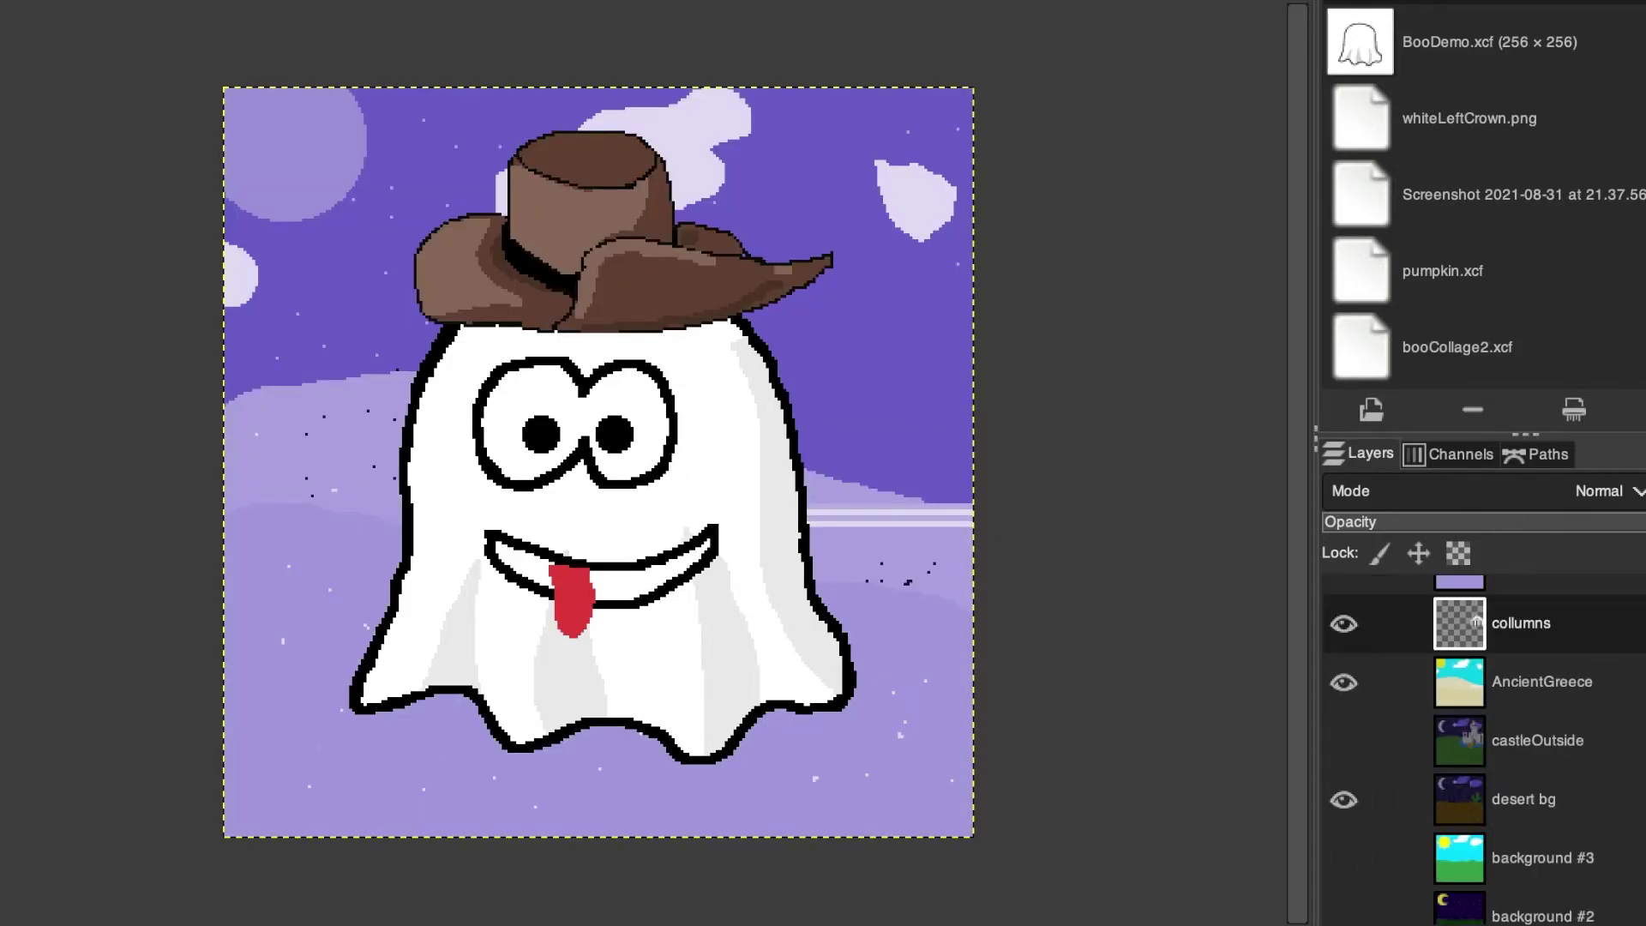
# Step: Hide the cowboyHat layer, try the witches hat, and show the red horns of the catears copy layer instead
pyautogui.scroll(10, 1457, 746)
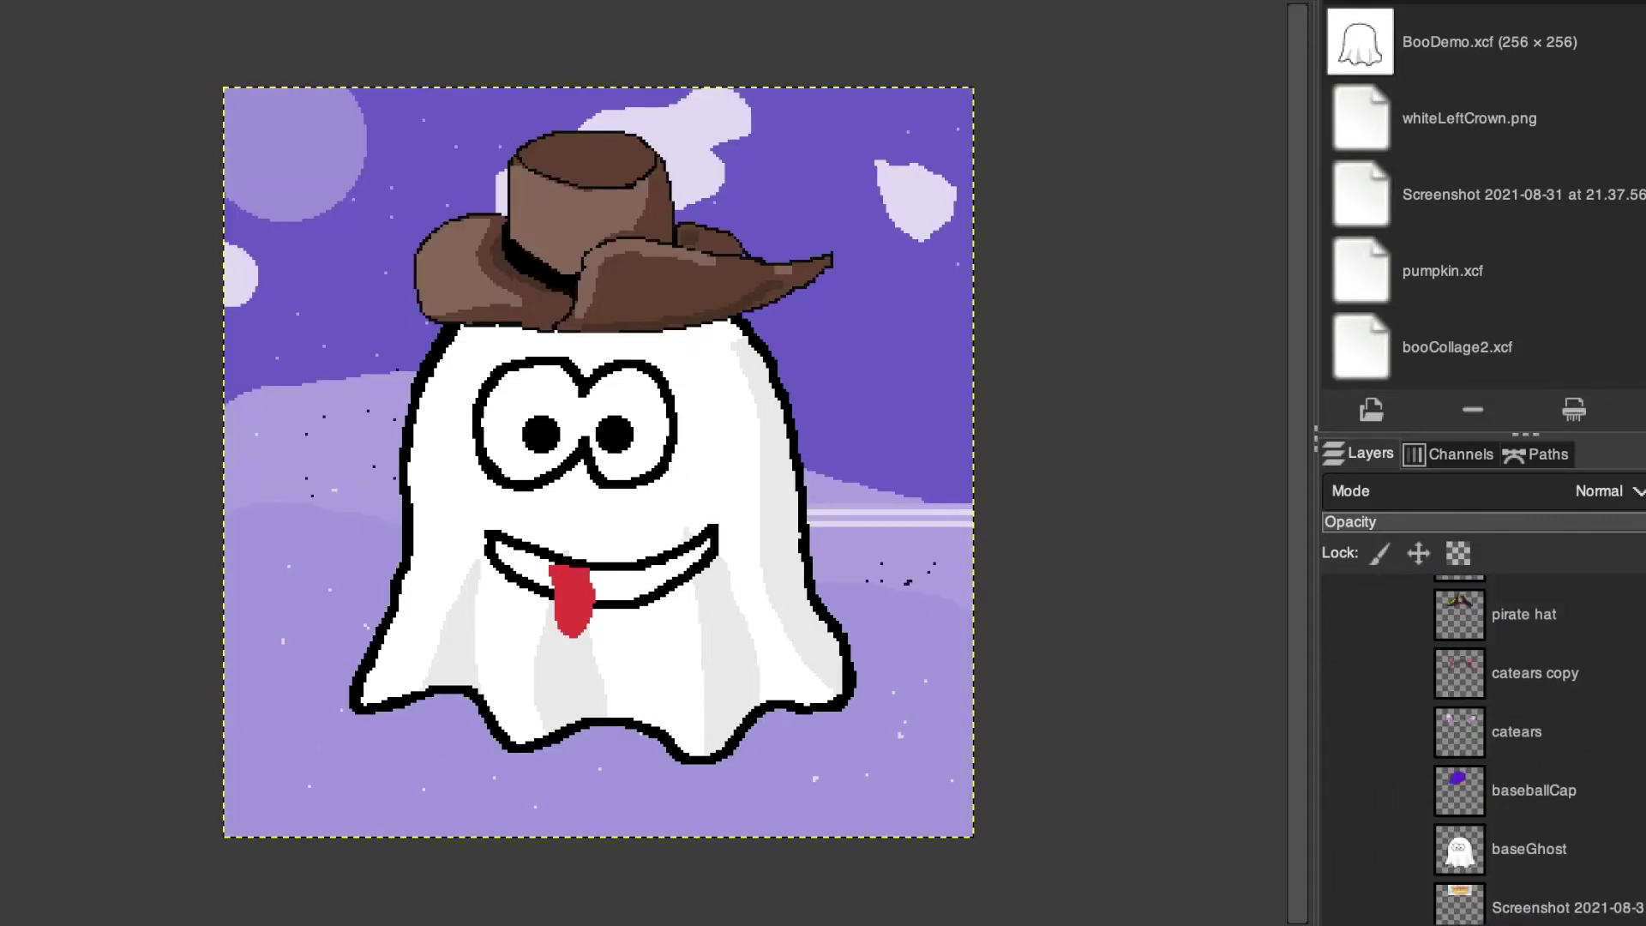
pyautogui.scroll(-2, 1354, 729)
pyautogui.scroll(4, 1359, 732)
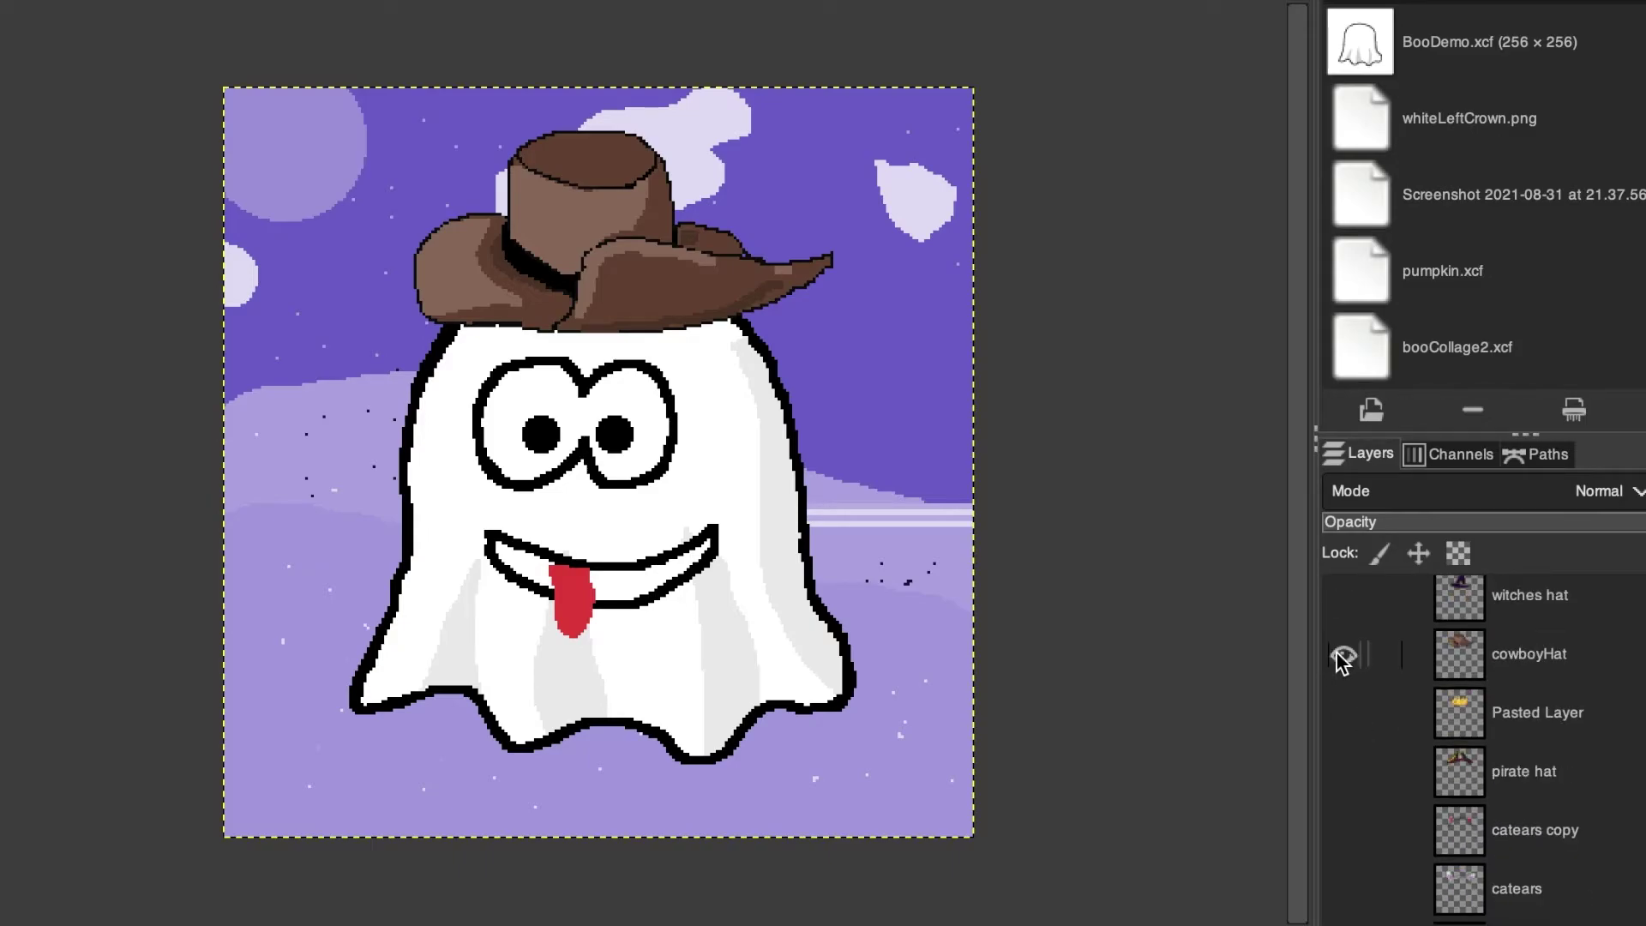
pyautogui.click(1337, 655)
pyautogui.click(1354, 611)
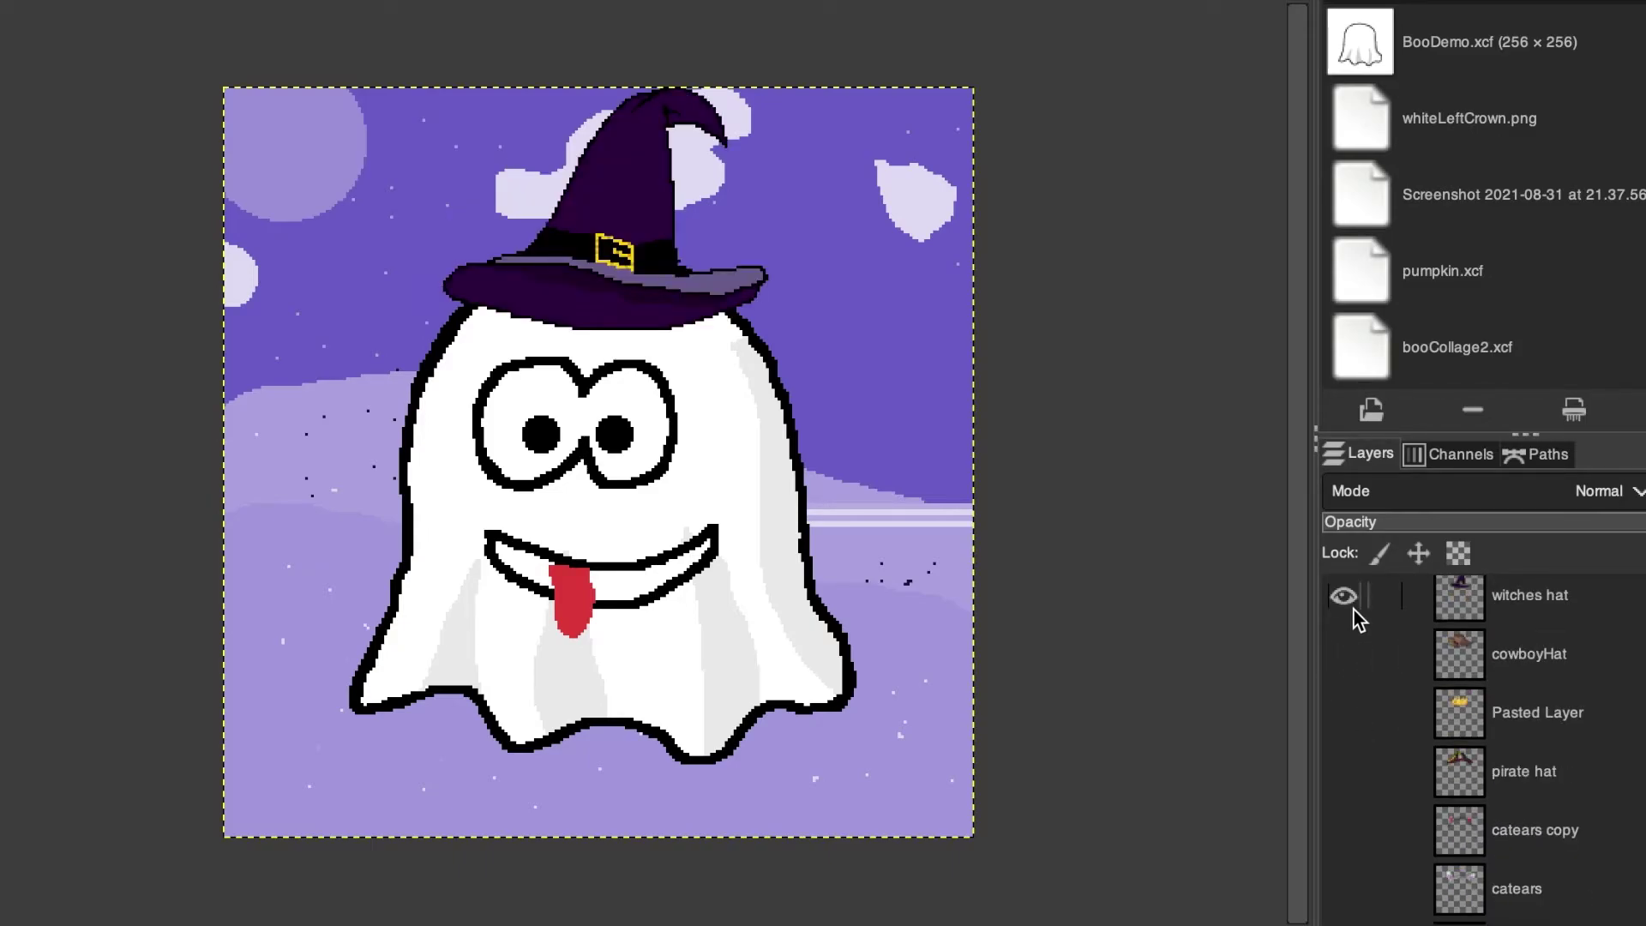
pyautogui.click(1355, 610)
pyautogui.click(1356, 830)
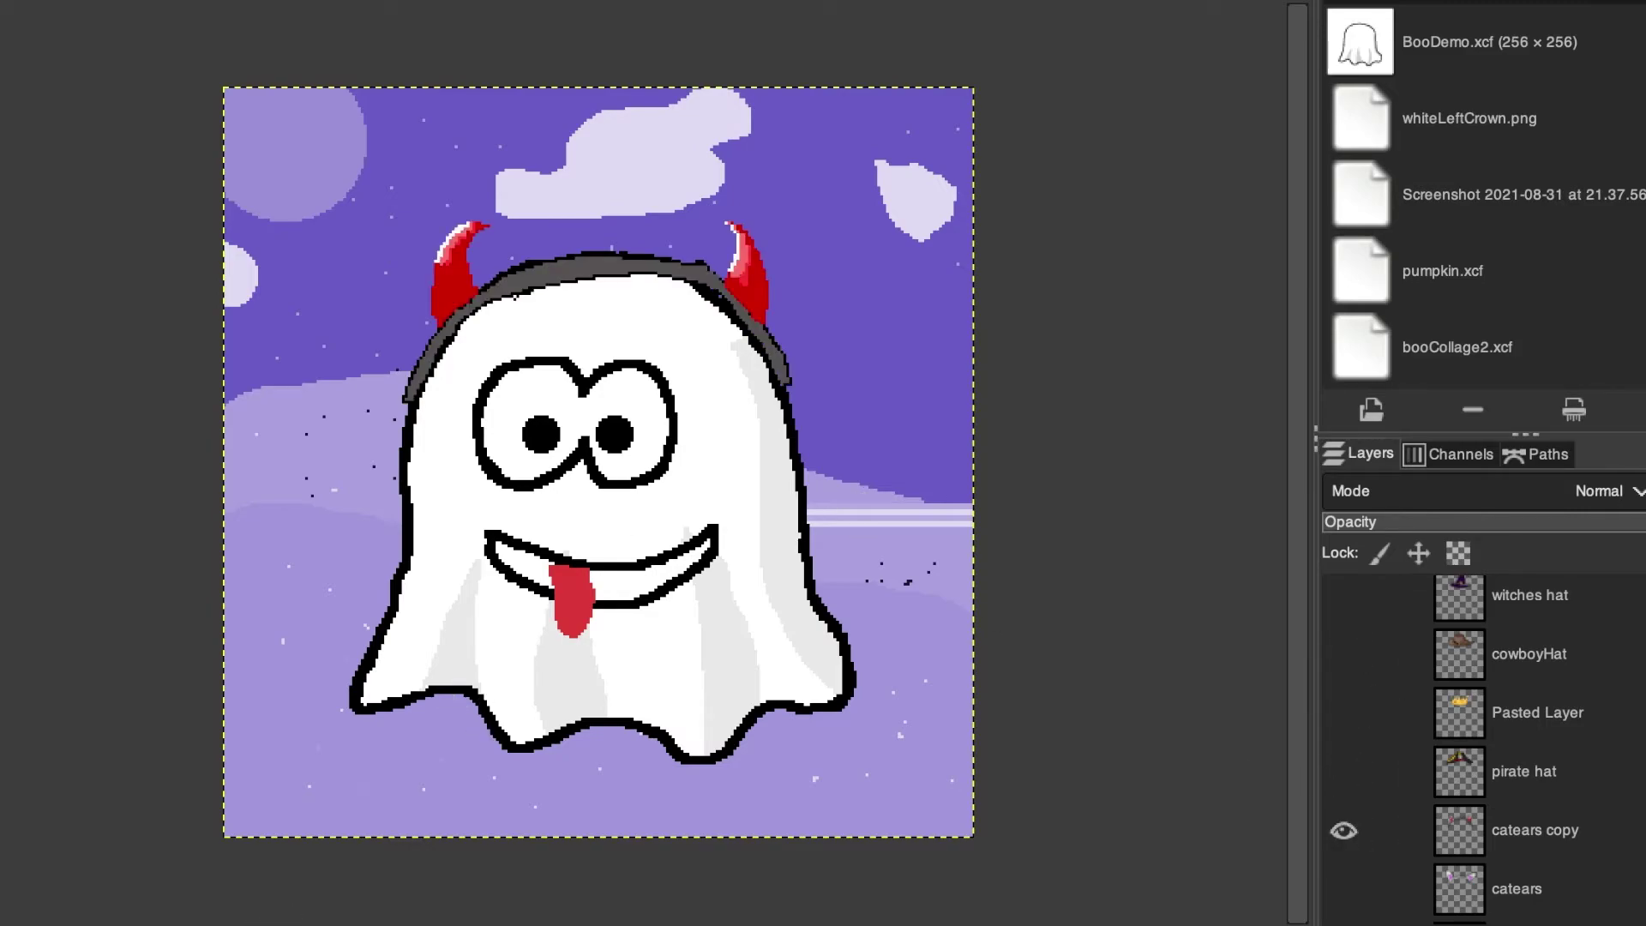
# Step: Examine the pixel shading of the red horns and grey headband up close, and return to the full image
pyautogui.click(133, 742)
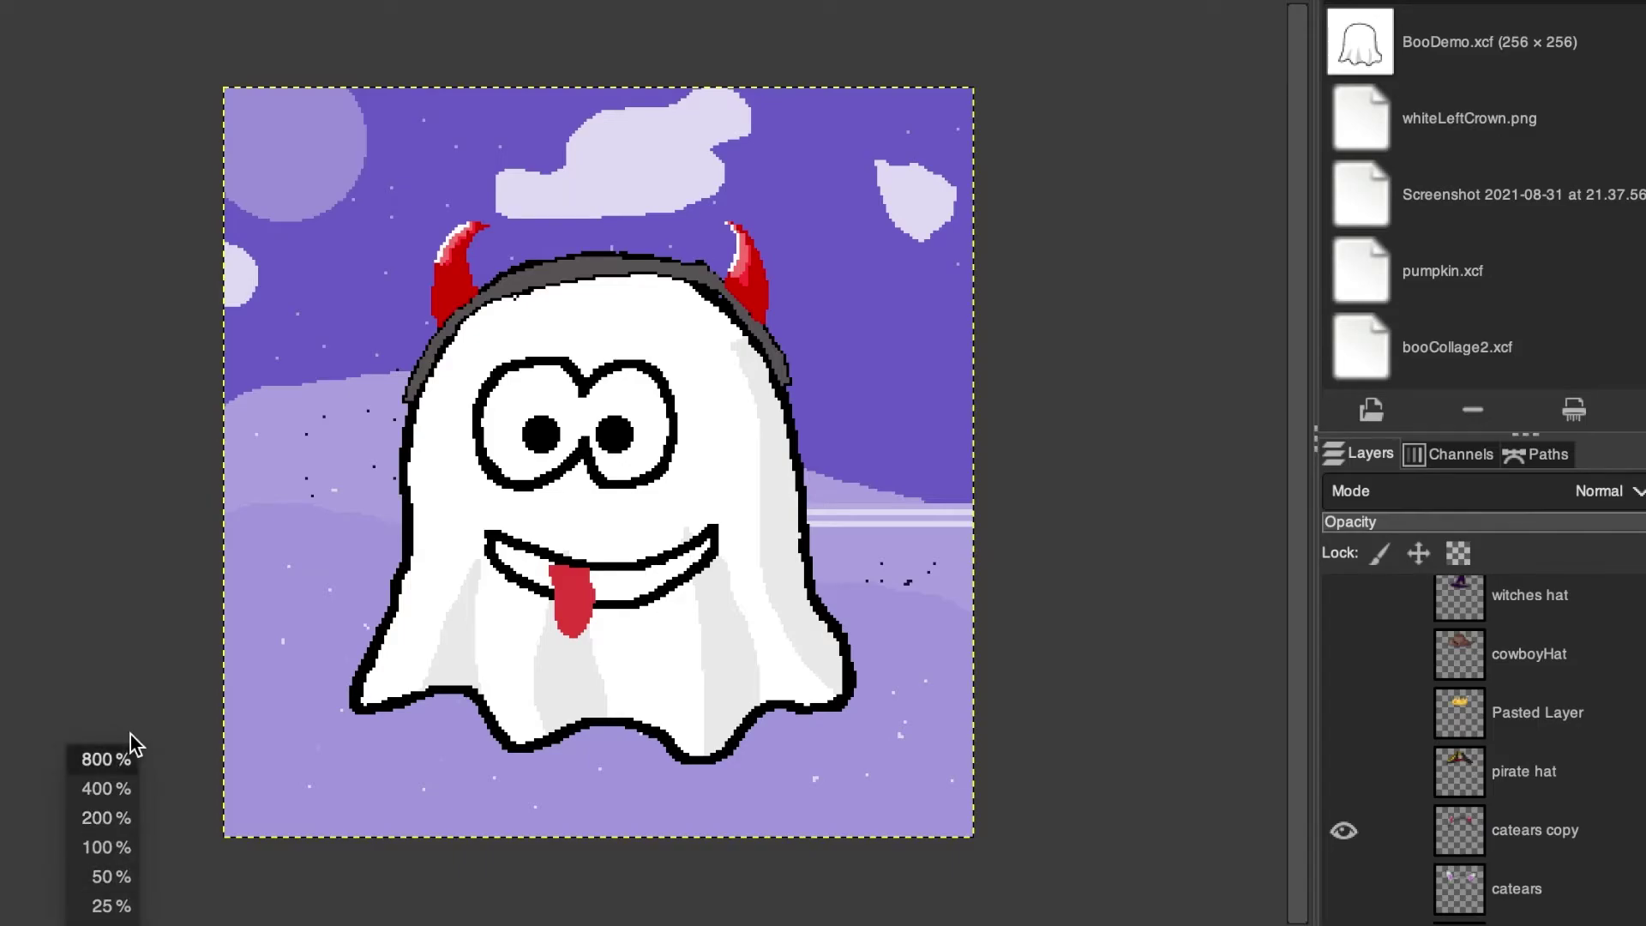
pyautogui.click(112, 769)
pyautogui.scroll(5, 558, 549)
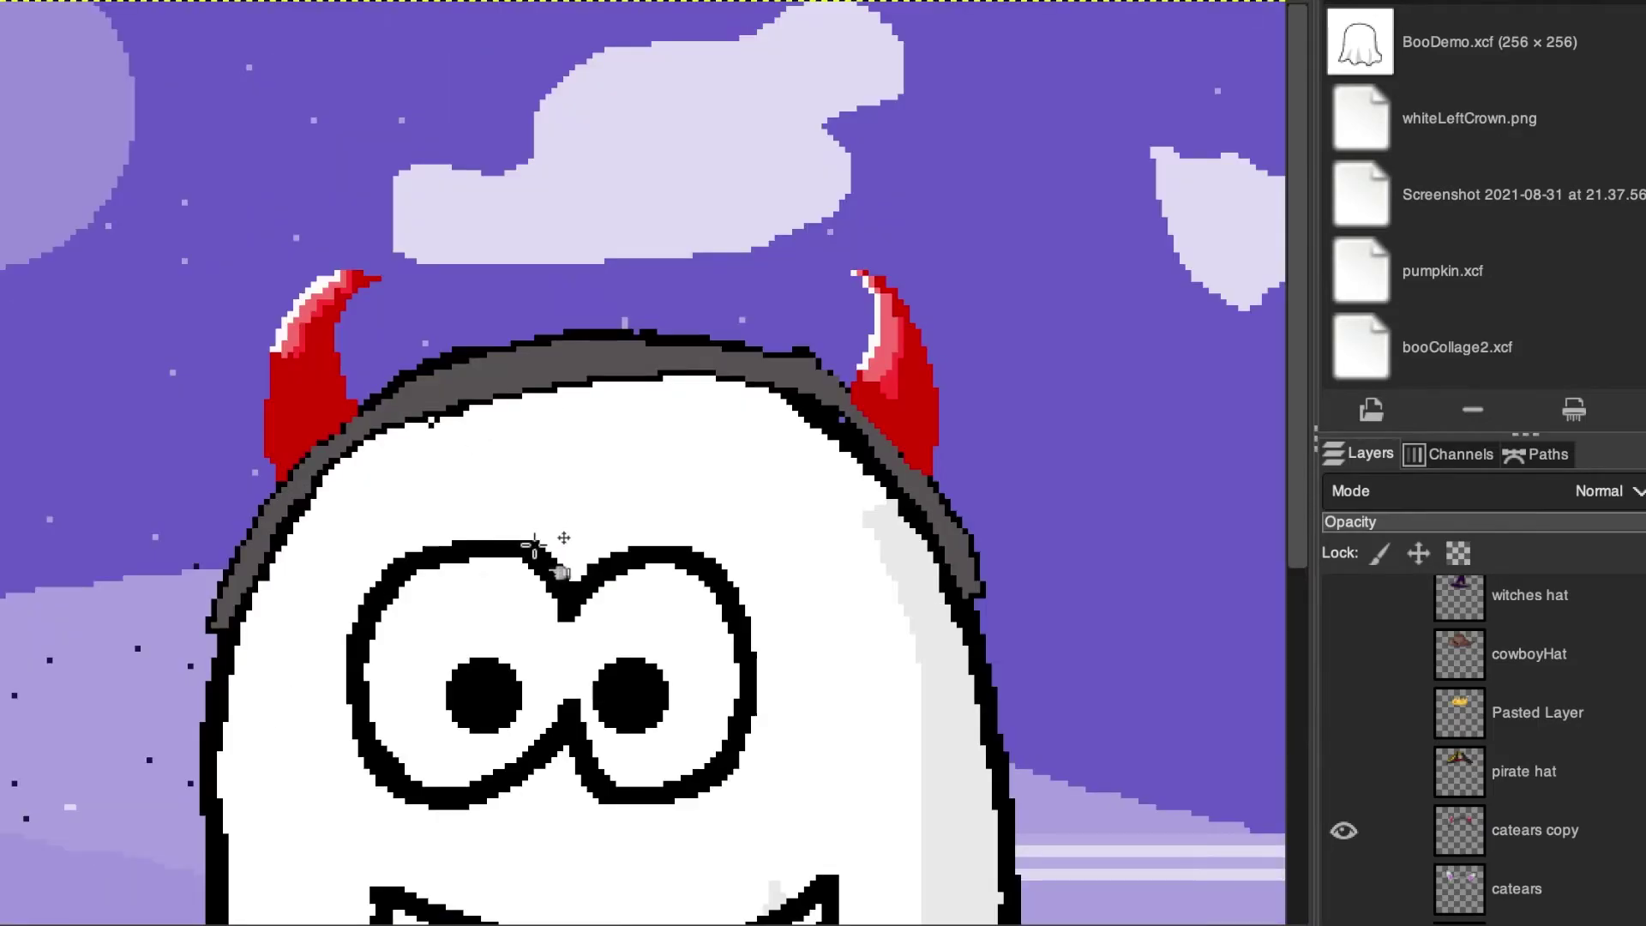
pyautogui.click(129, 754)
pyautogui.click(129, 753)
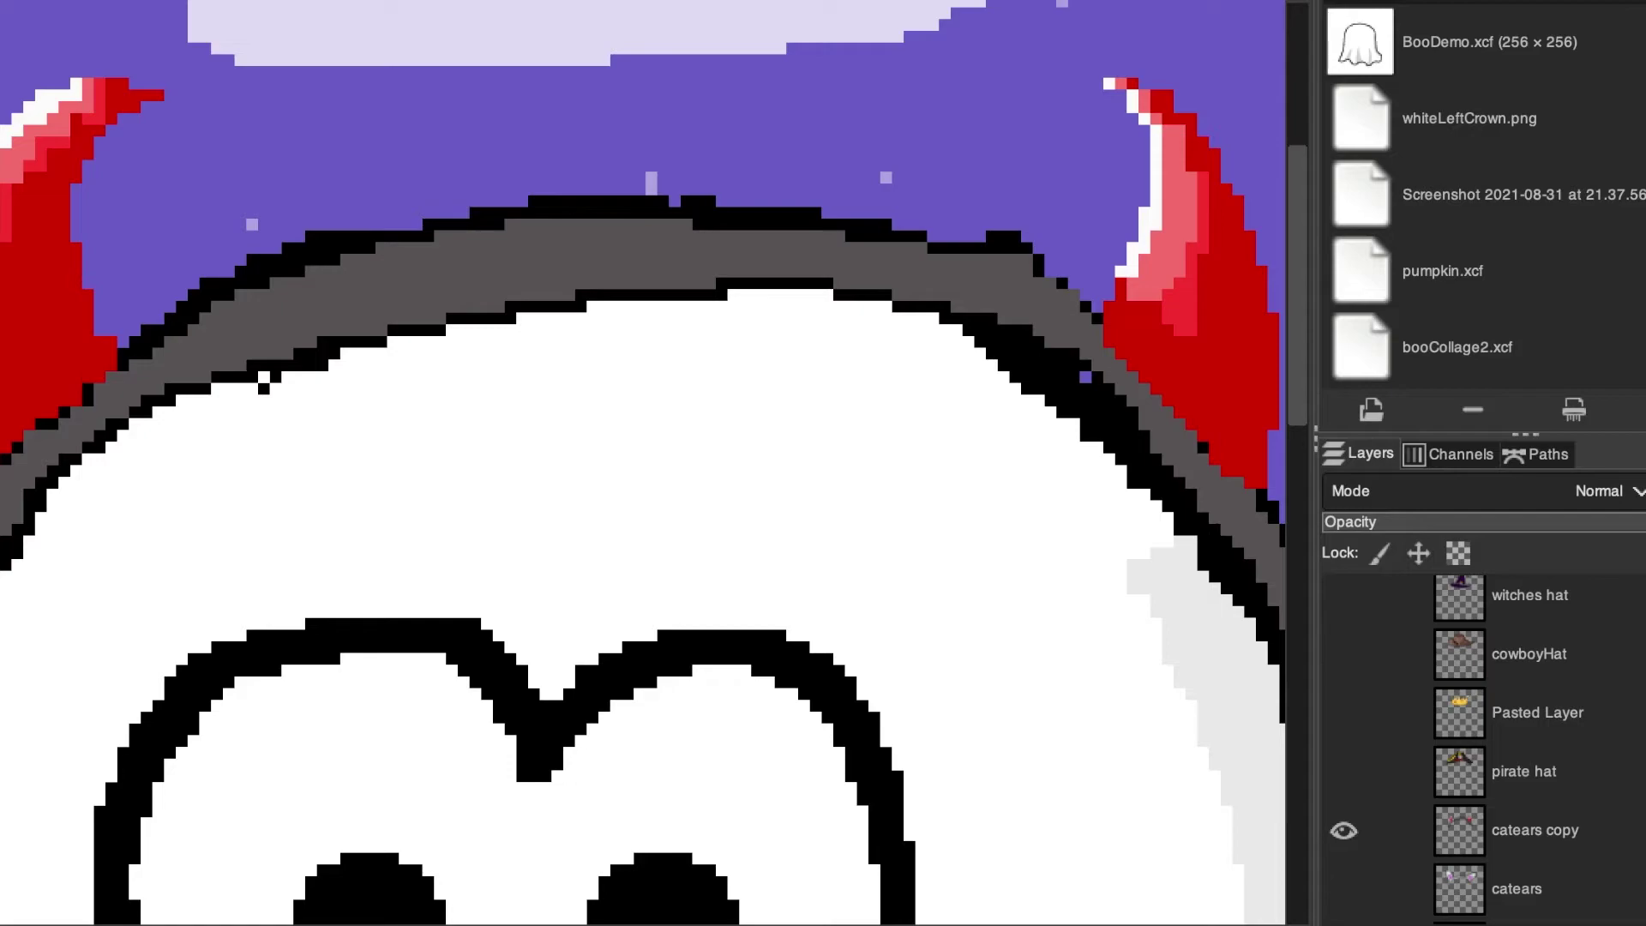
pyautogui.click(121, 897)
pyautogui.click(120, 848)
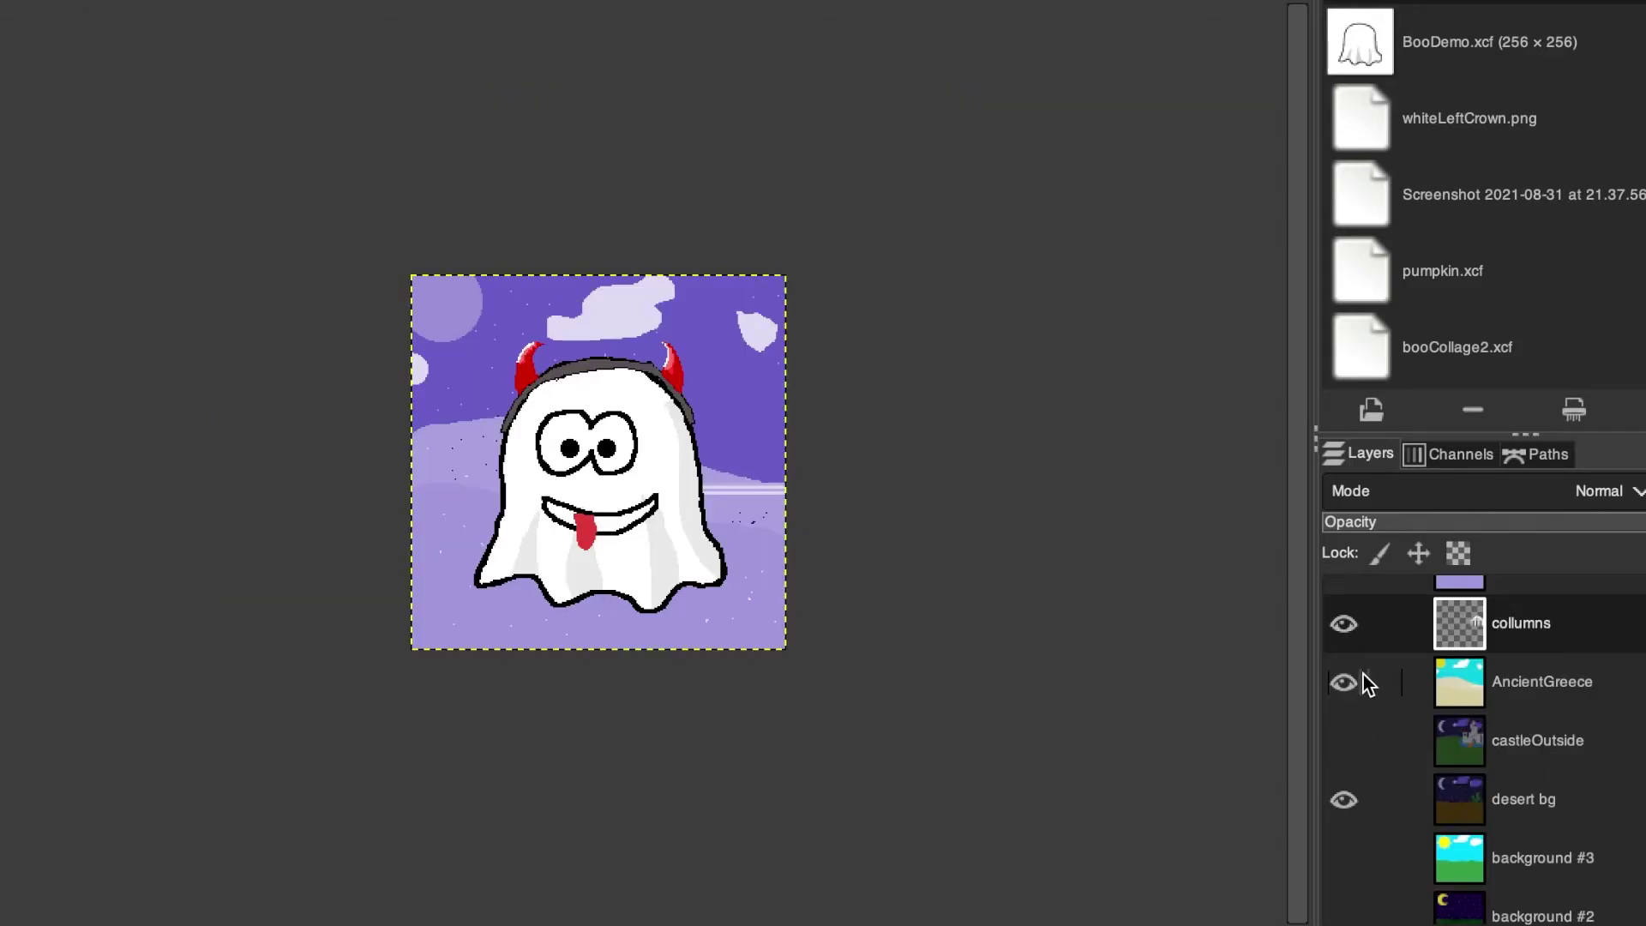
# Step: Hide the collumns and alien layers to switch the ghost's background to AncientGreece
pyautogui.click(1347, 635)
pyautogui.scroll(1, 1350, 631)
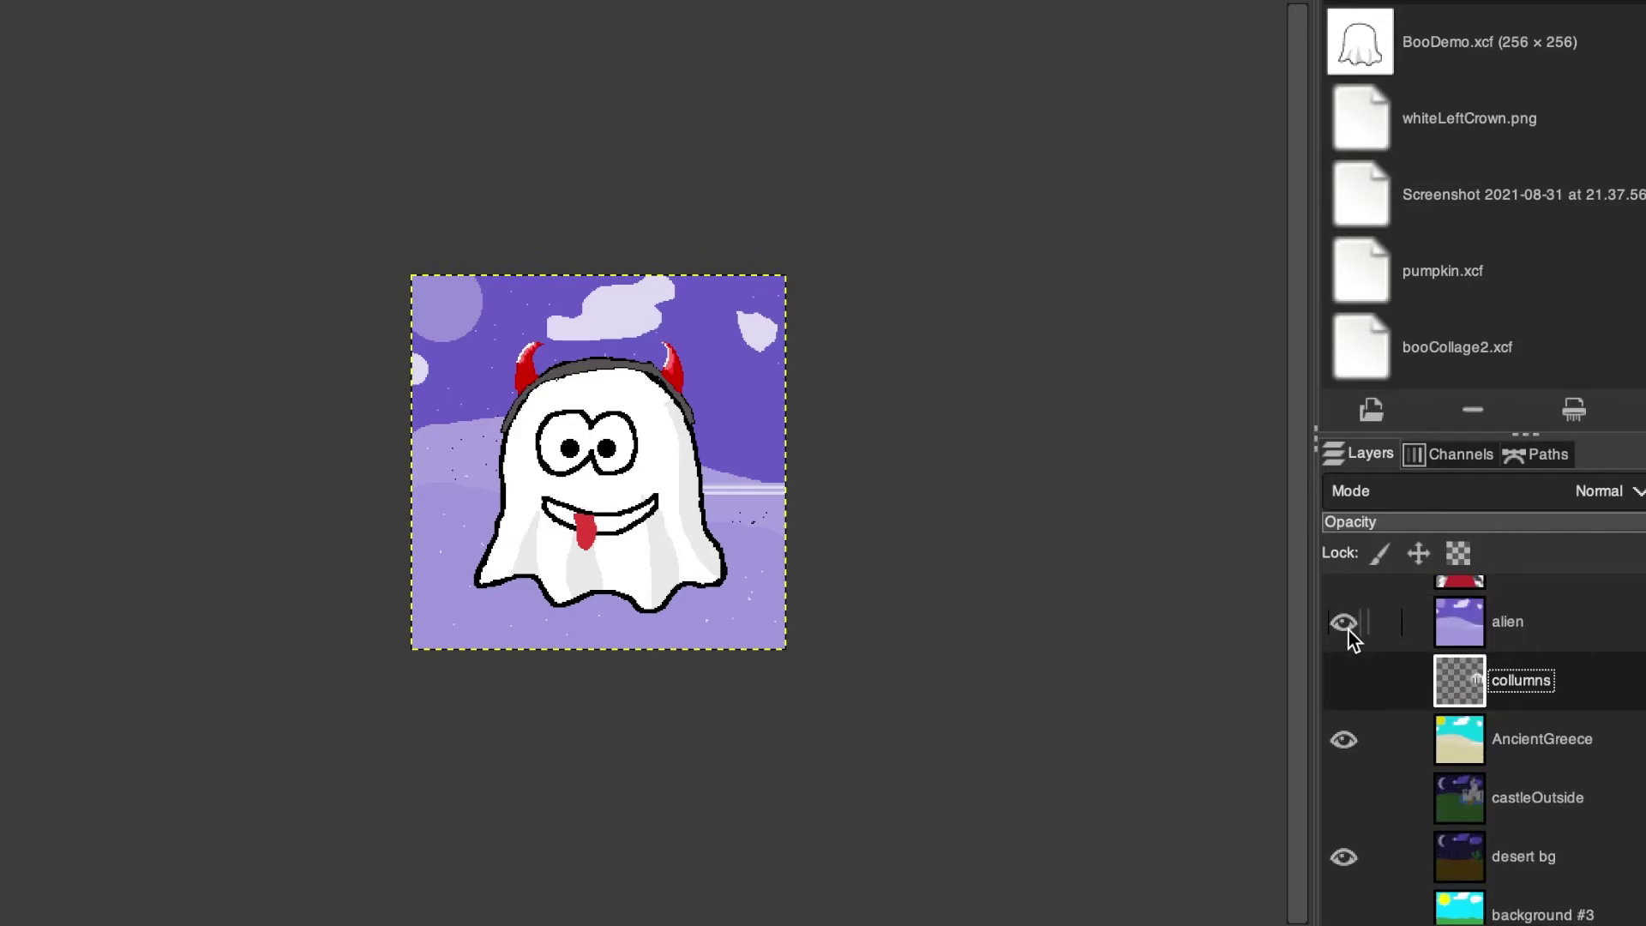
pyautogui.click(1346, 632)
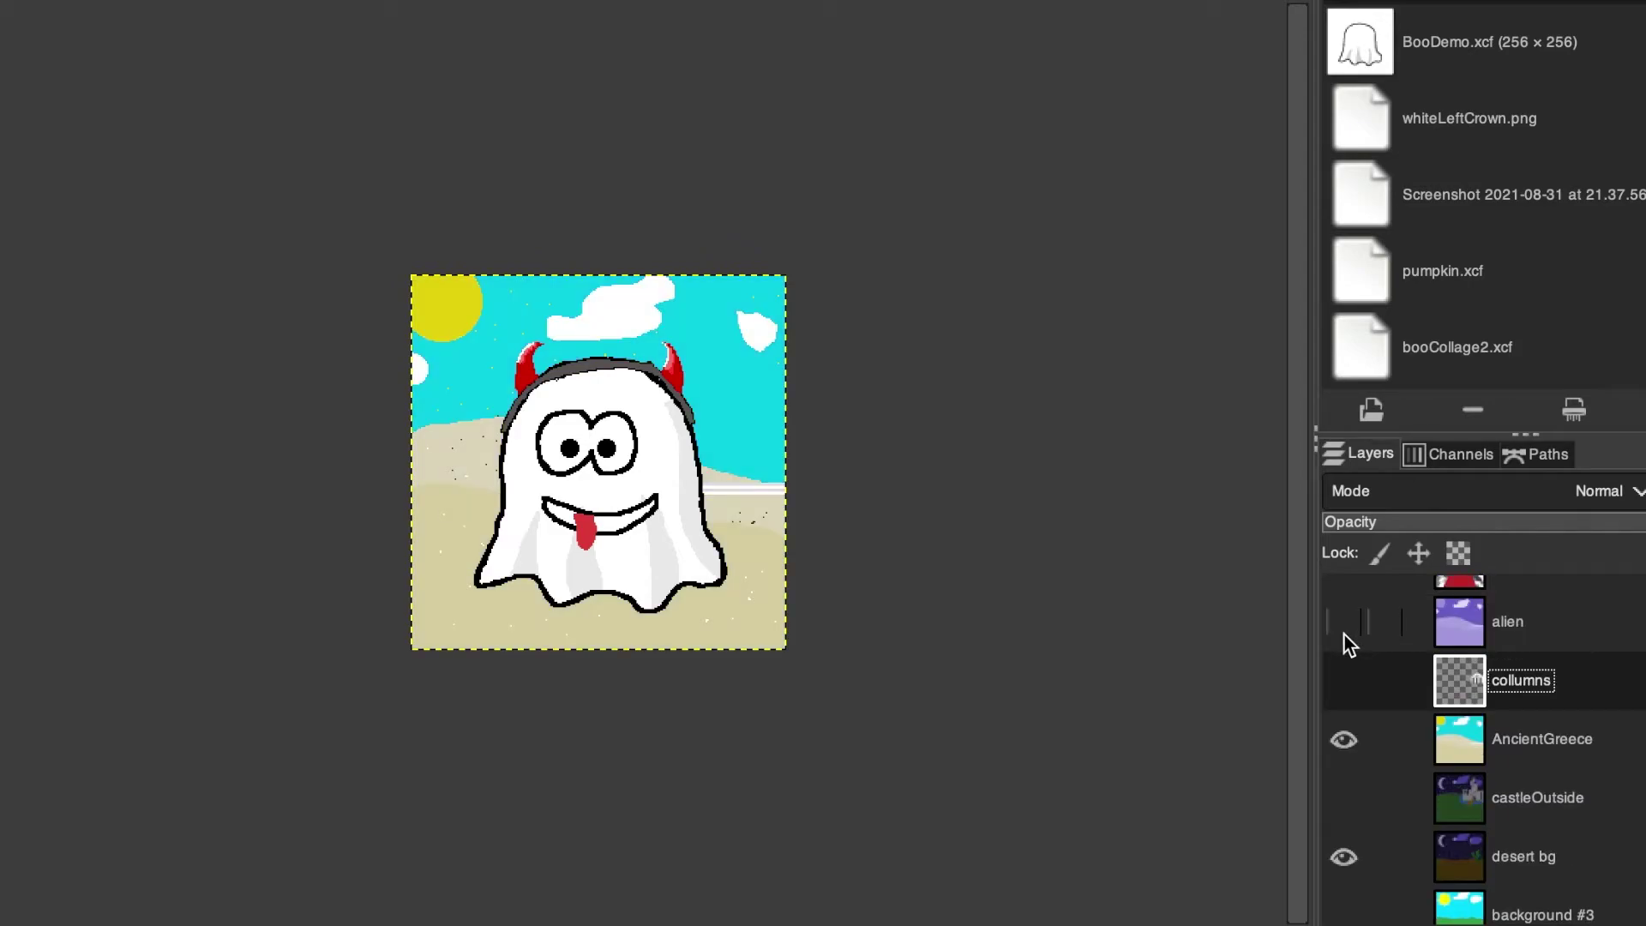
# Step: Hide the AncientGreece layer, try the castleOutside background behind the ghost, and replace it with background #3
pyautogui.click(1340, 739)
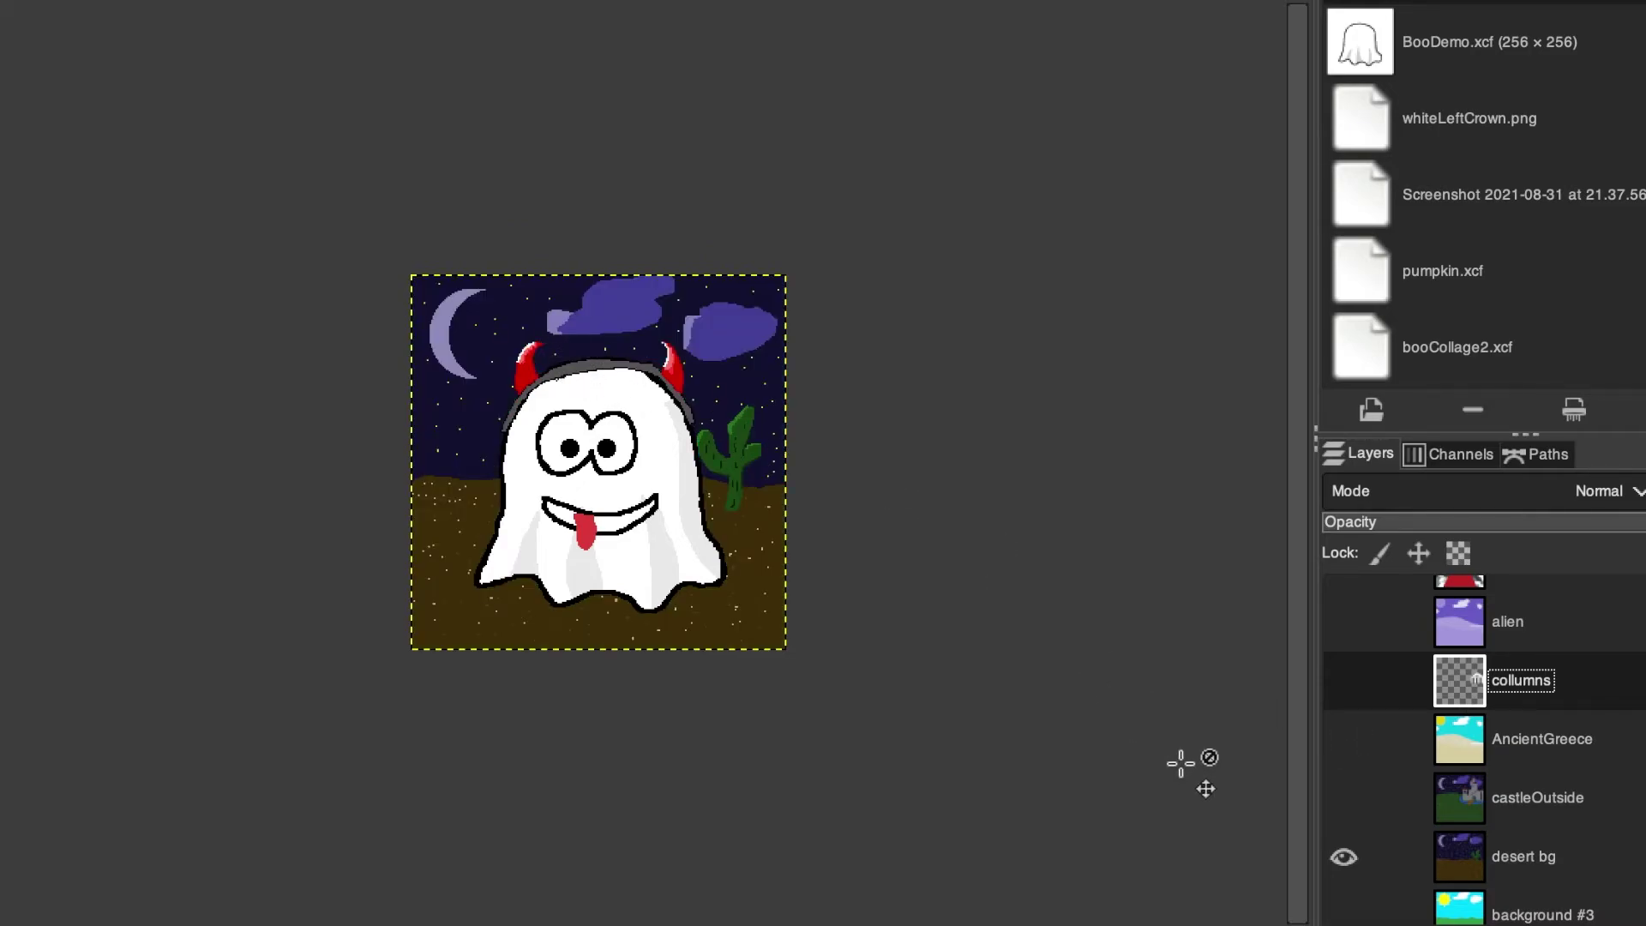
pyautogui.click(1342, 796)
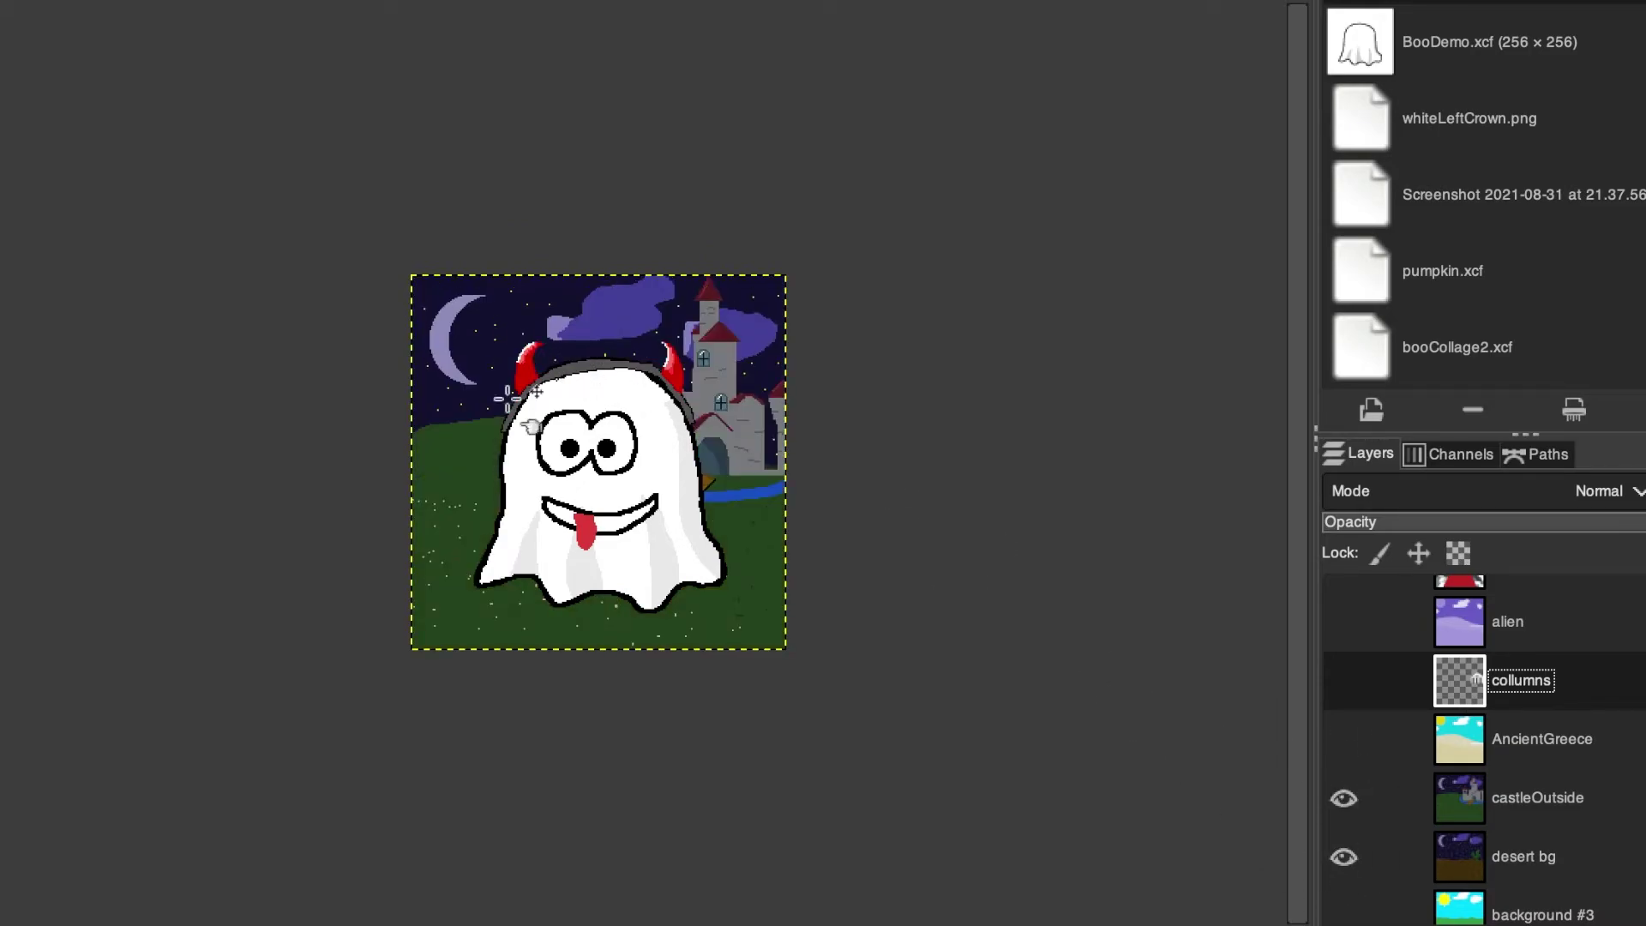
pyautogui.click(1342, 914)
pyautogui.click(1343, 799)
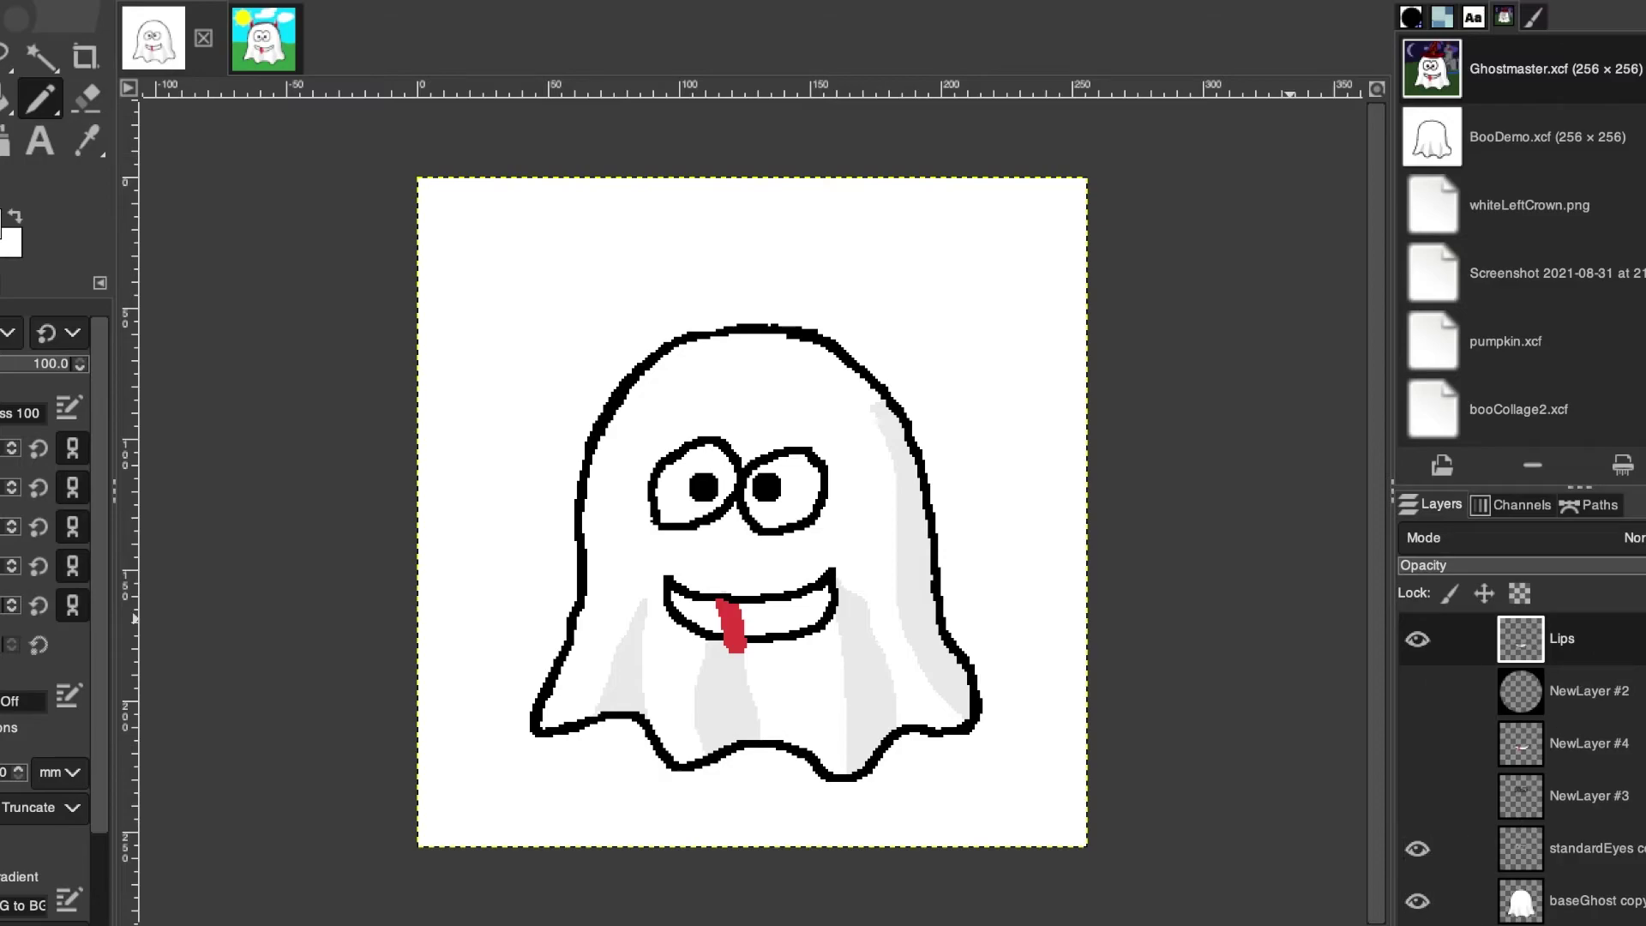
# Step: Add a new 256 × 256 px layer filled with transparency above the Lips layer, named NewLayer
pyautogui.press('super+shift+n')
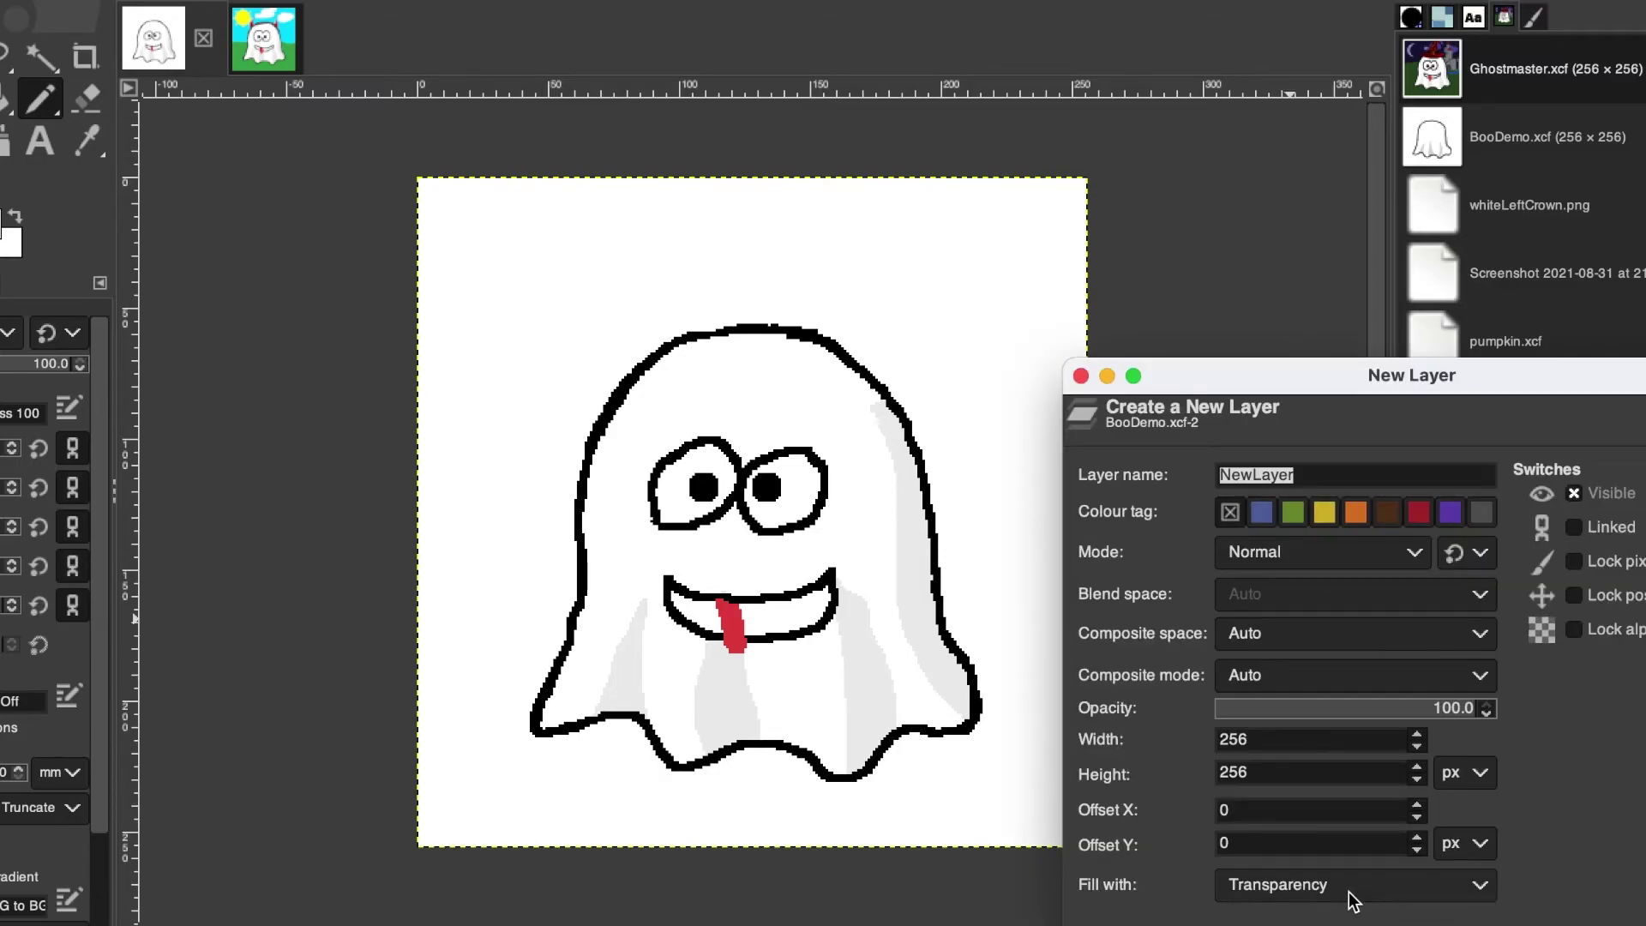
pyautogui.press('Return')
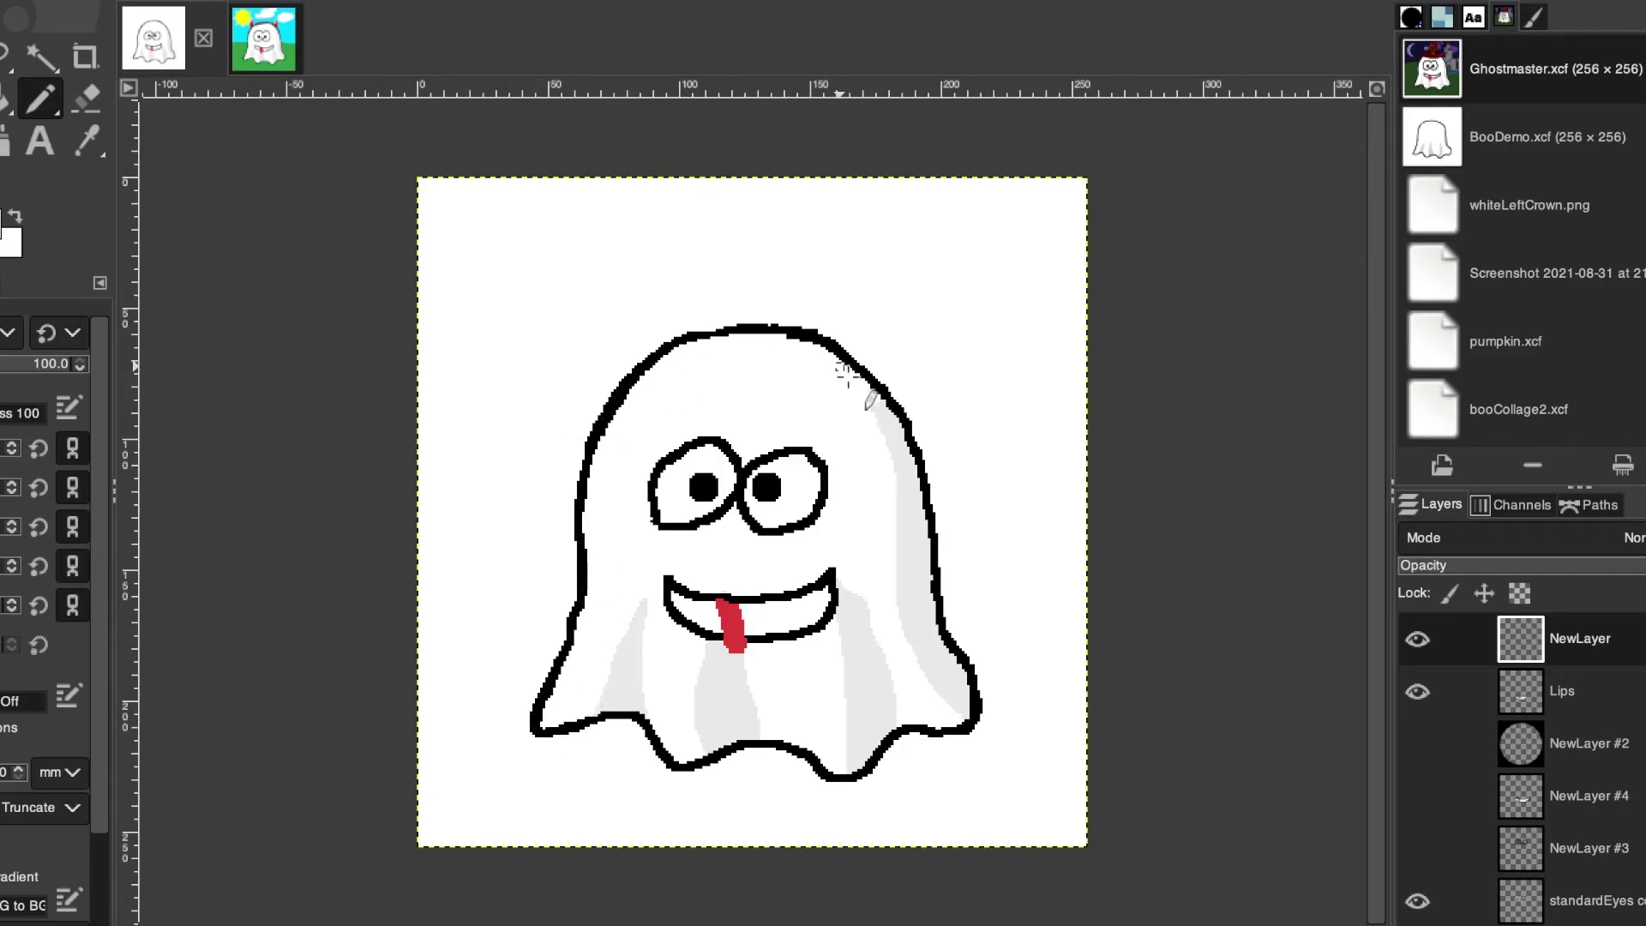
pyautogui.moveTo(859, 396); pyautogui.dragTo(901, 462)
# Step: Hide the white NewLayer #1 background, the standardEyes copy layer and the Lips layer so only the ghost base is shown
pyautogui.scroll(-1, 1565, 693)
pyautogui.scroll(-2, 1522, 763)
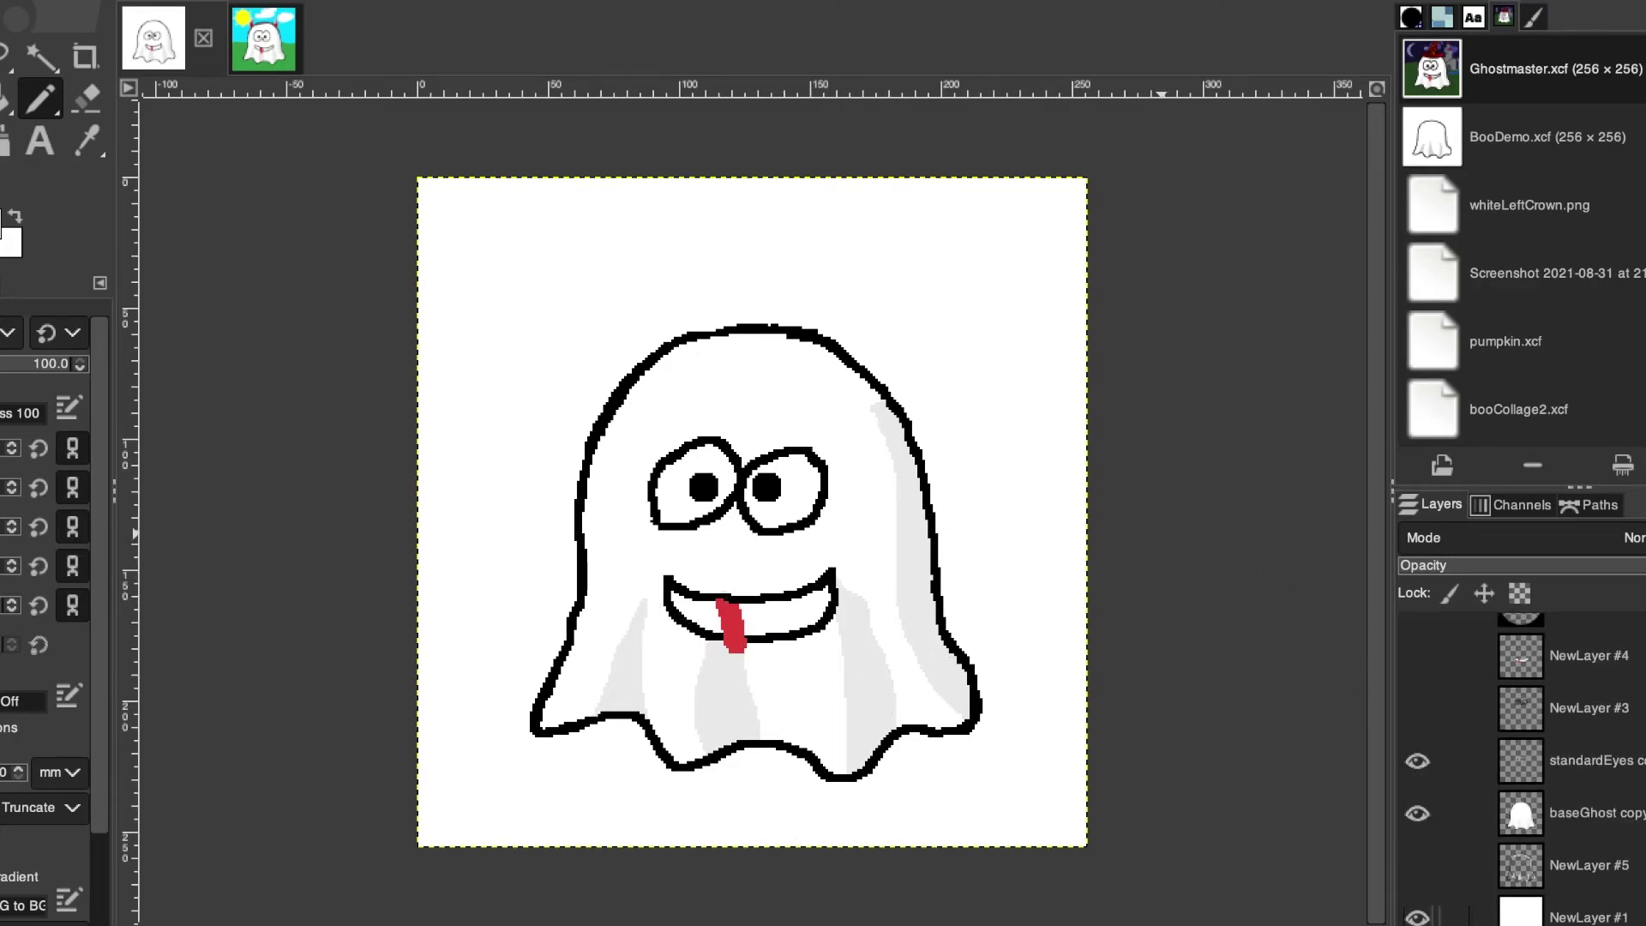
pyautogui.click(1410, 917)
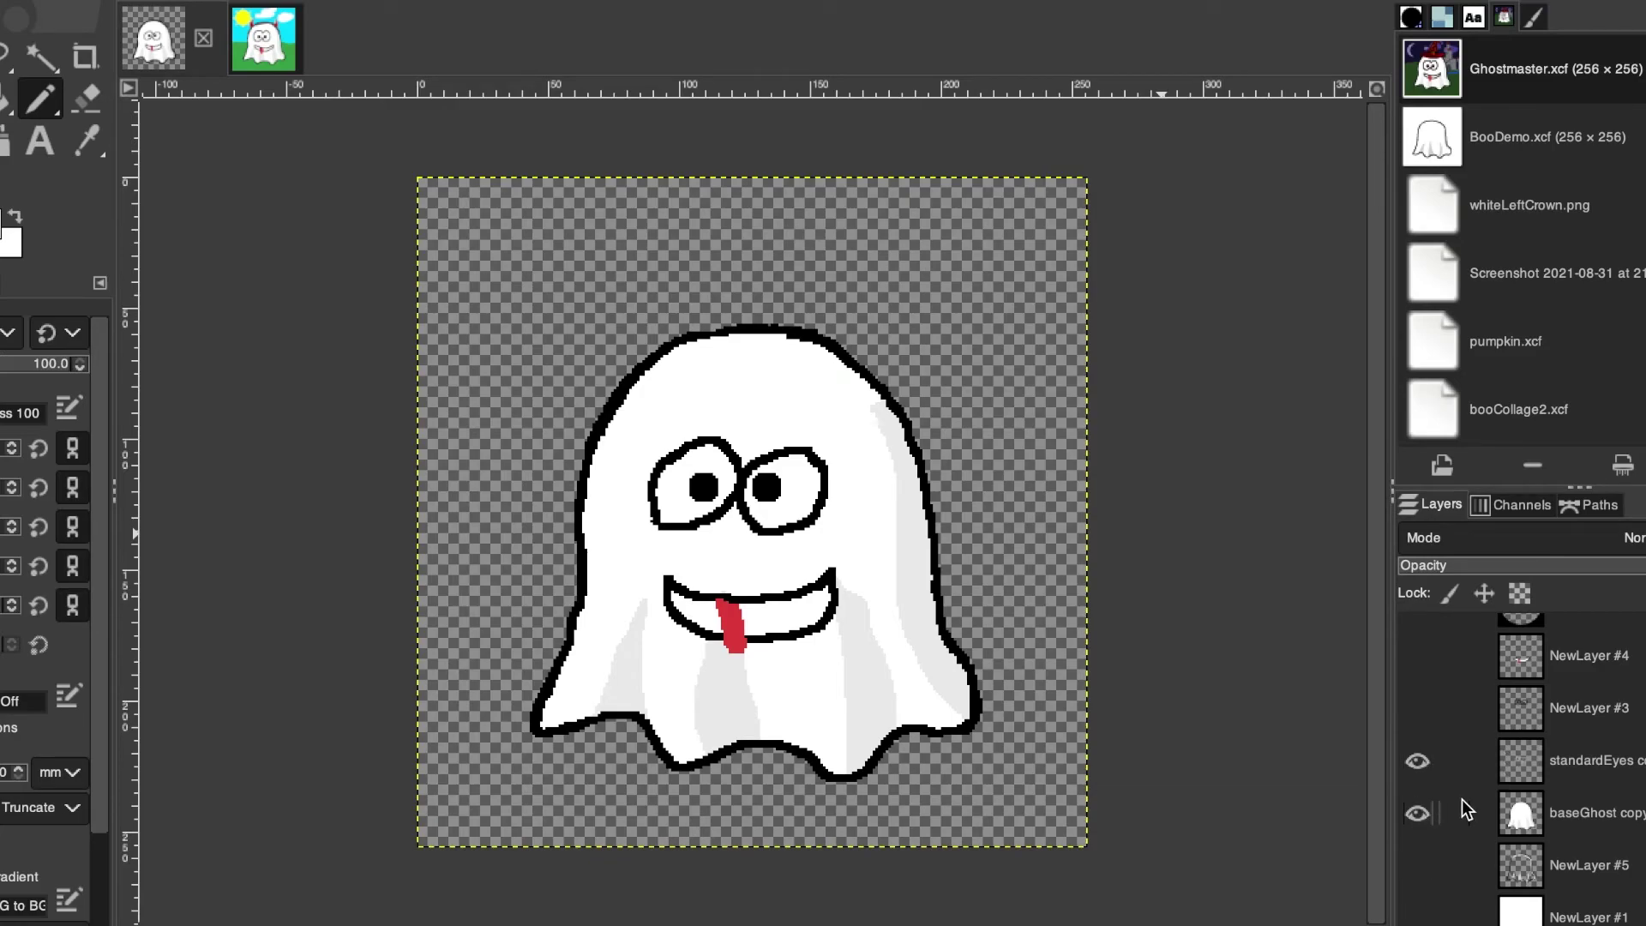
pyautogui.scroll(1, 1463, 799)
pyautogui.click(1417, 812)
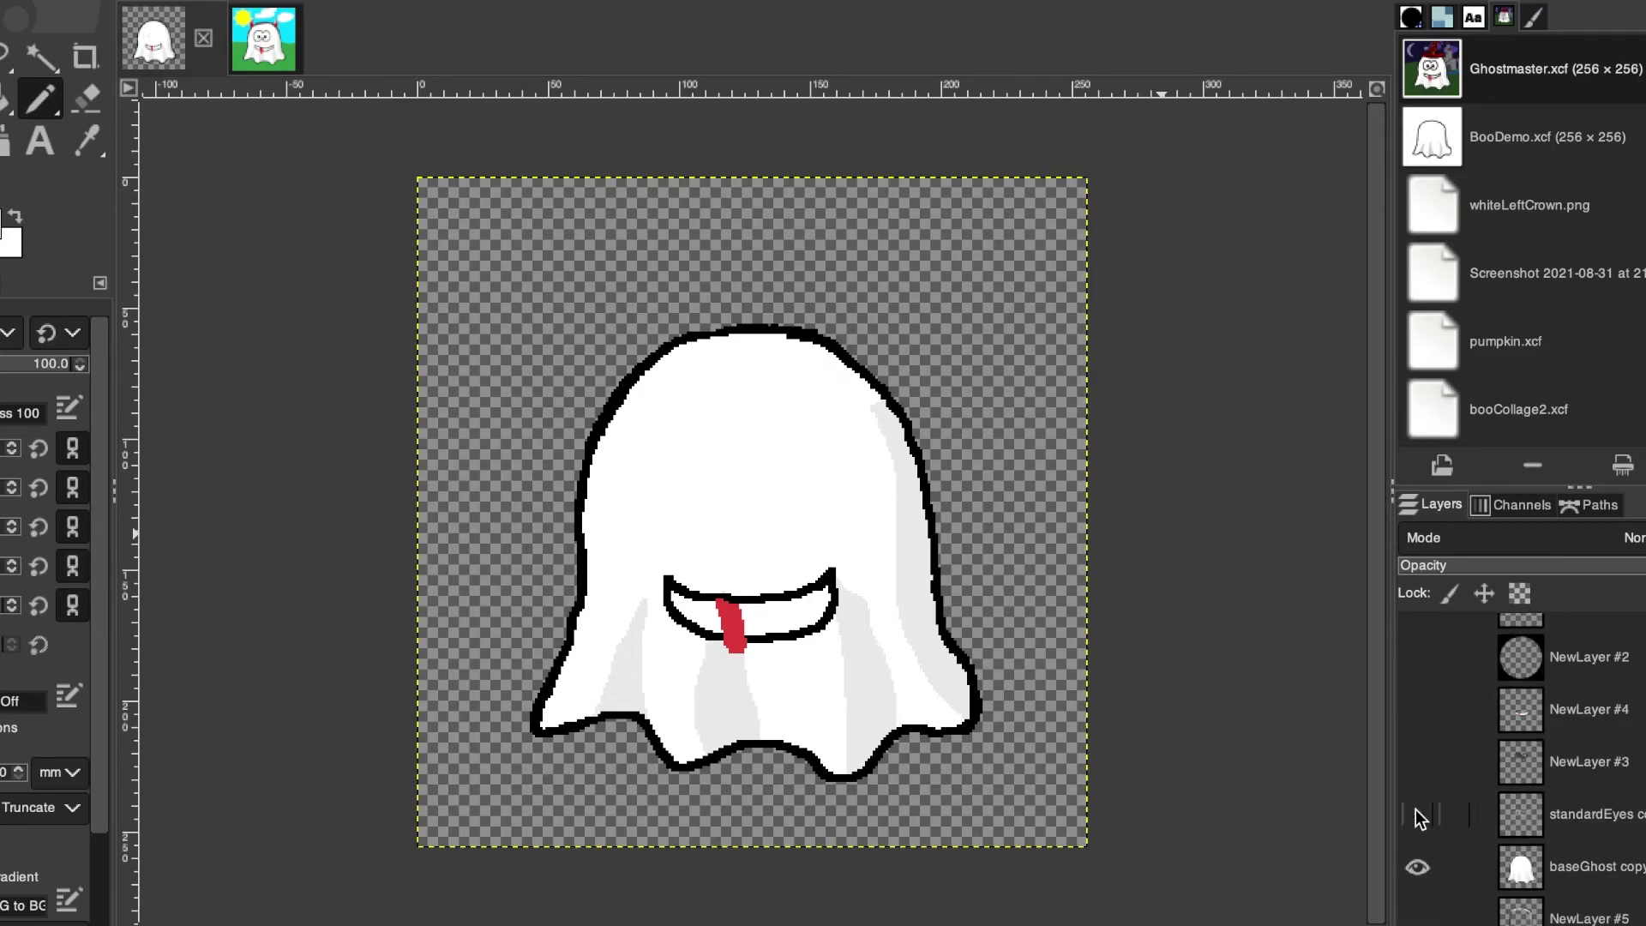
pyautogui.scroll(2, 1437, 783)
pyautogui.click(1422, 691)
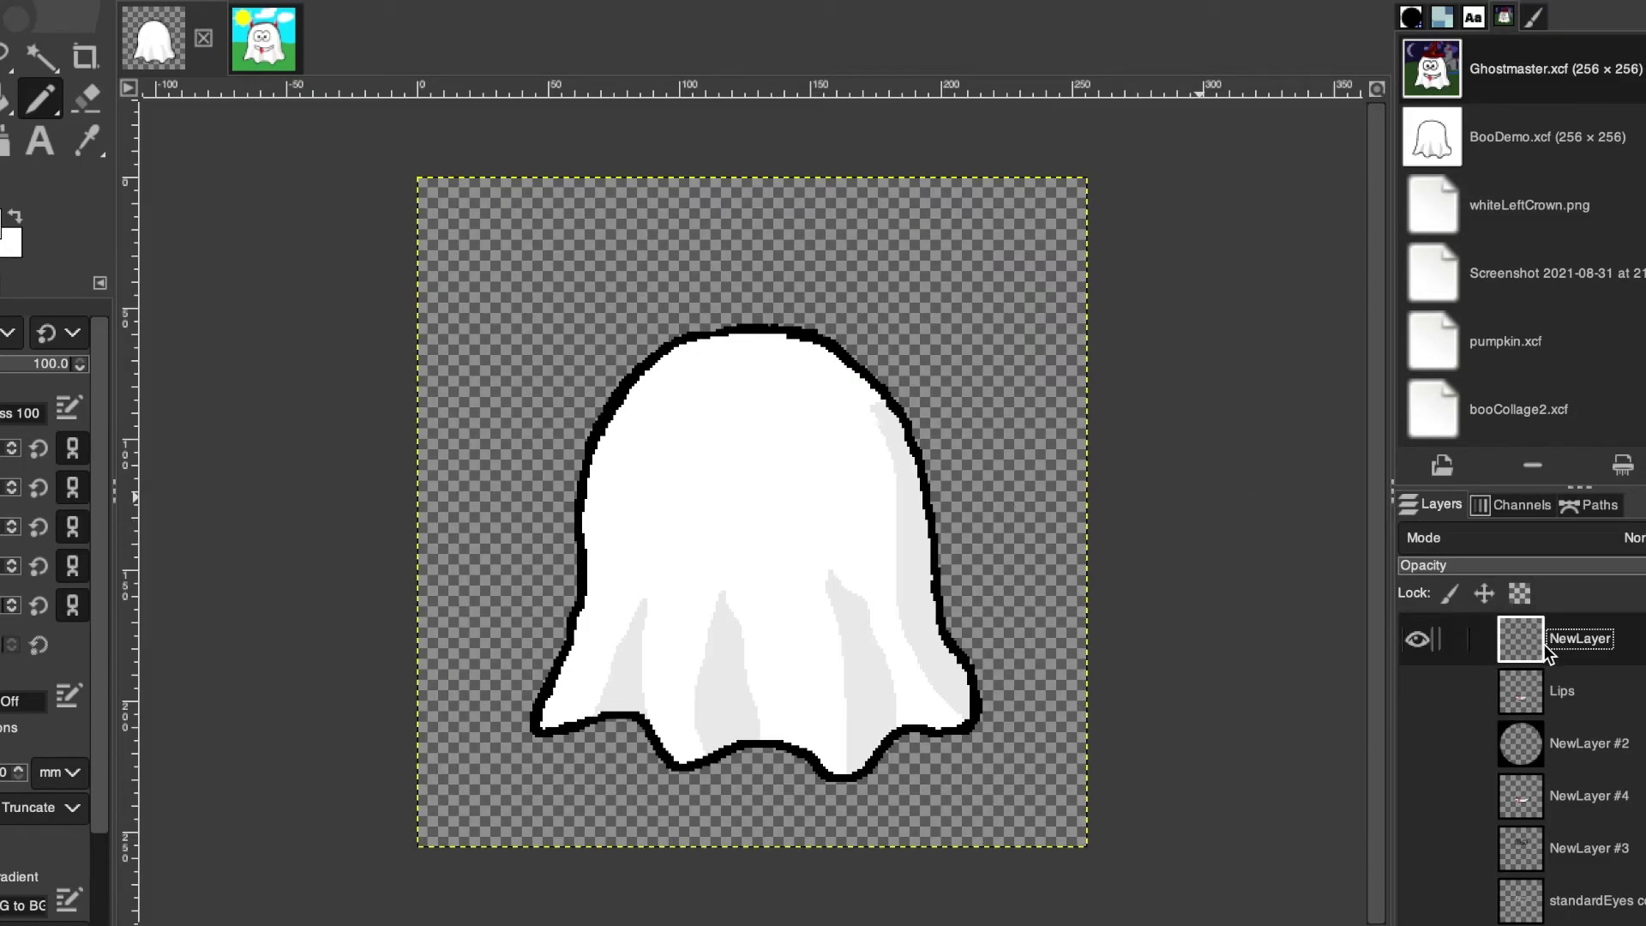
pyautogui.scroll(-3, 1462, 907)
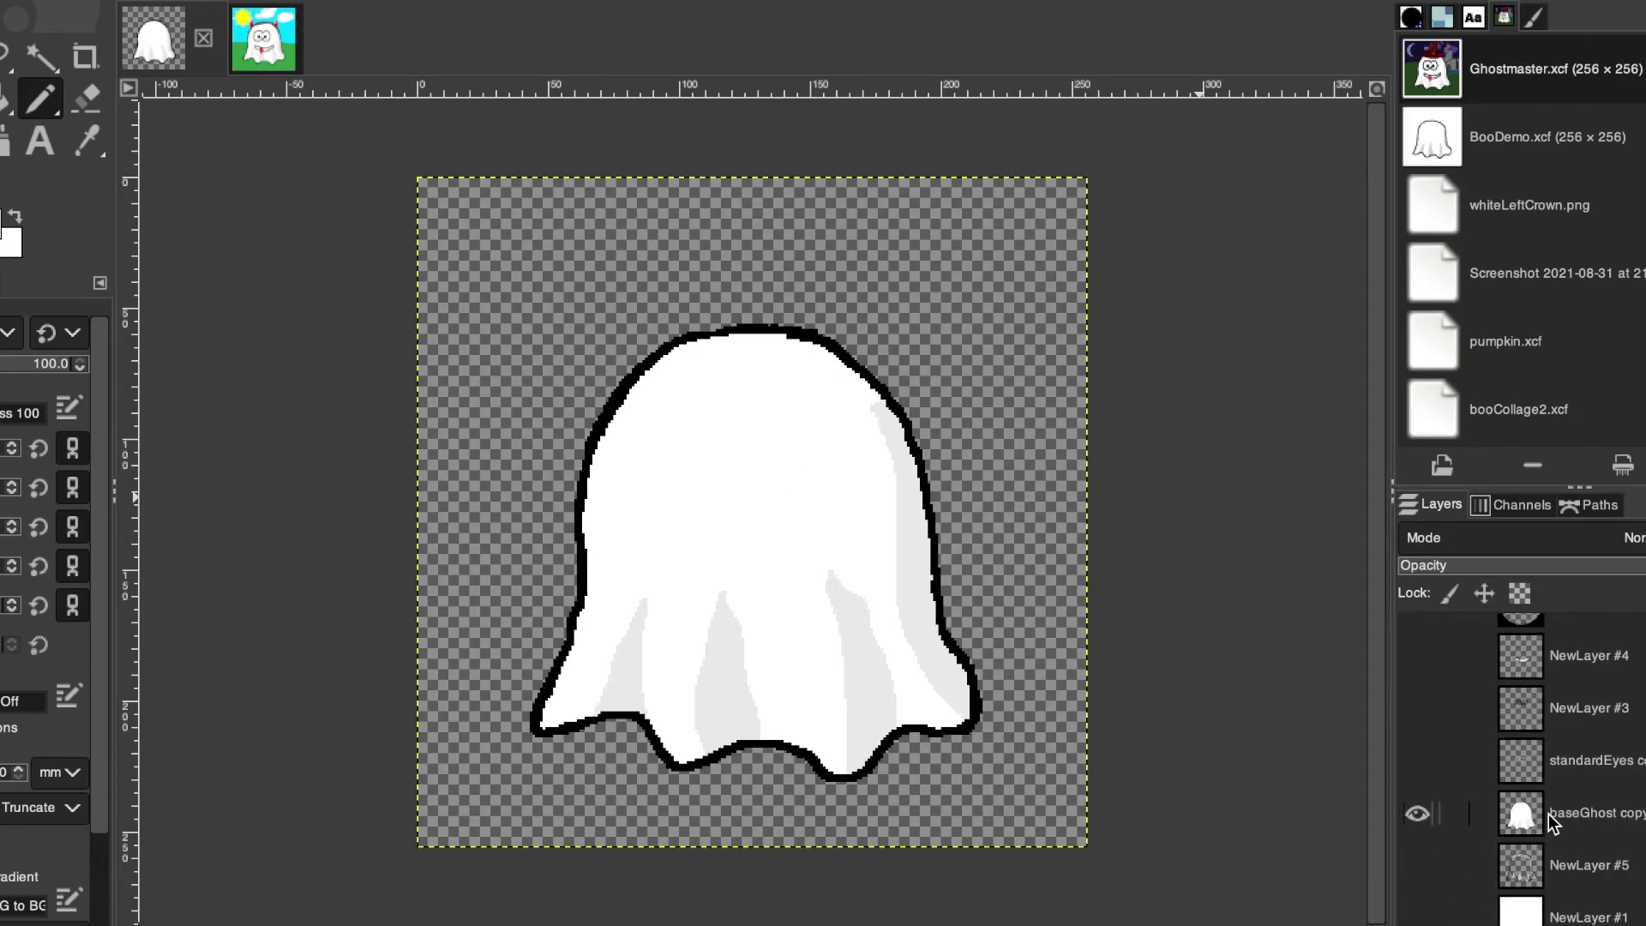
pyautogui.scroll(3, 1554, 823)
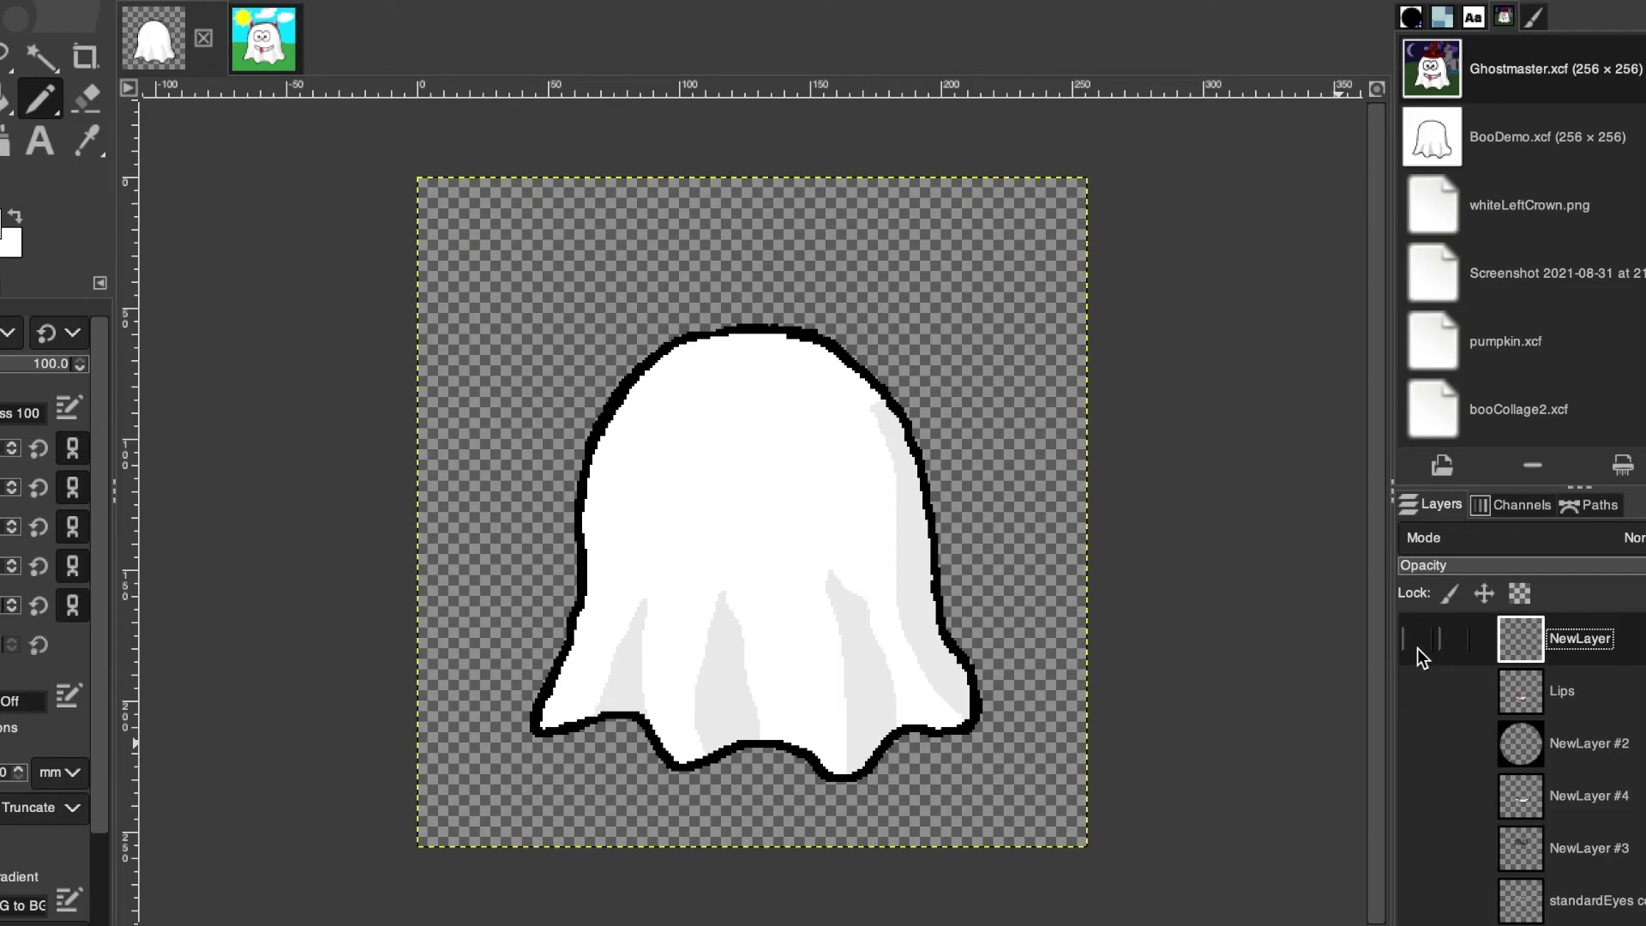
# Step: Show the mouth on NewLayer #4 and hide the baseGhost copy layer to isolate the mouth on transparency
pyautogui.click(1421, 798)
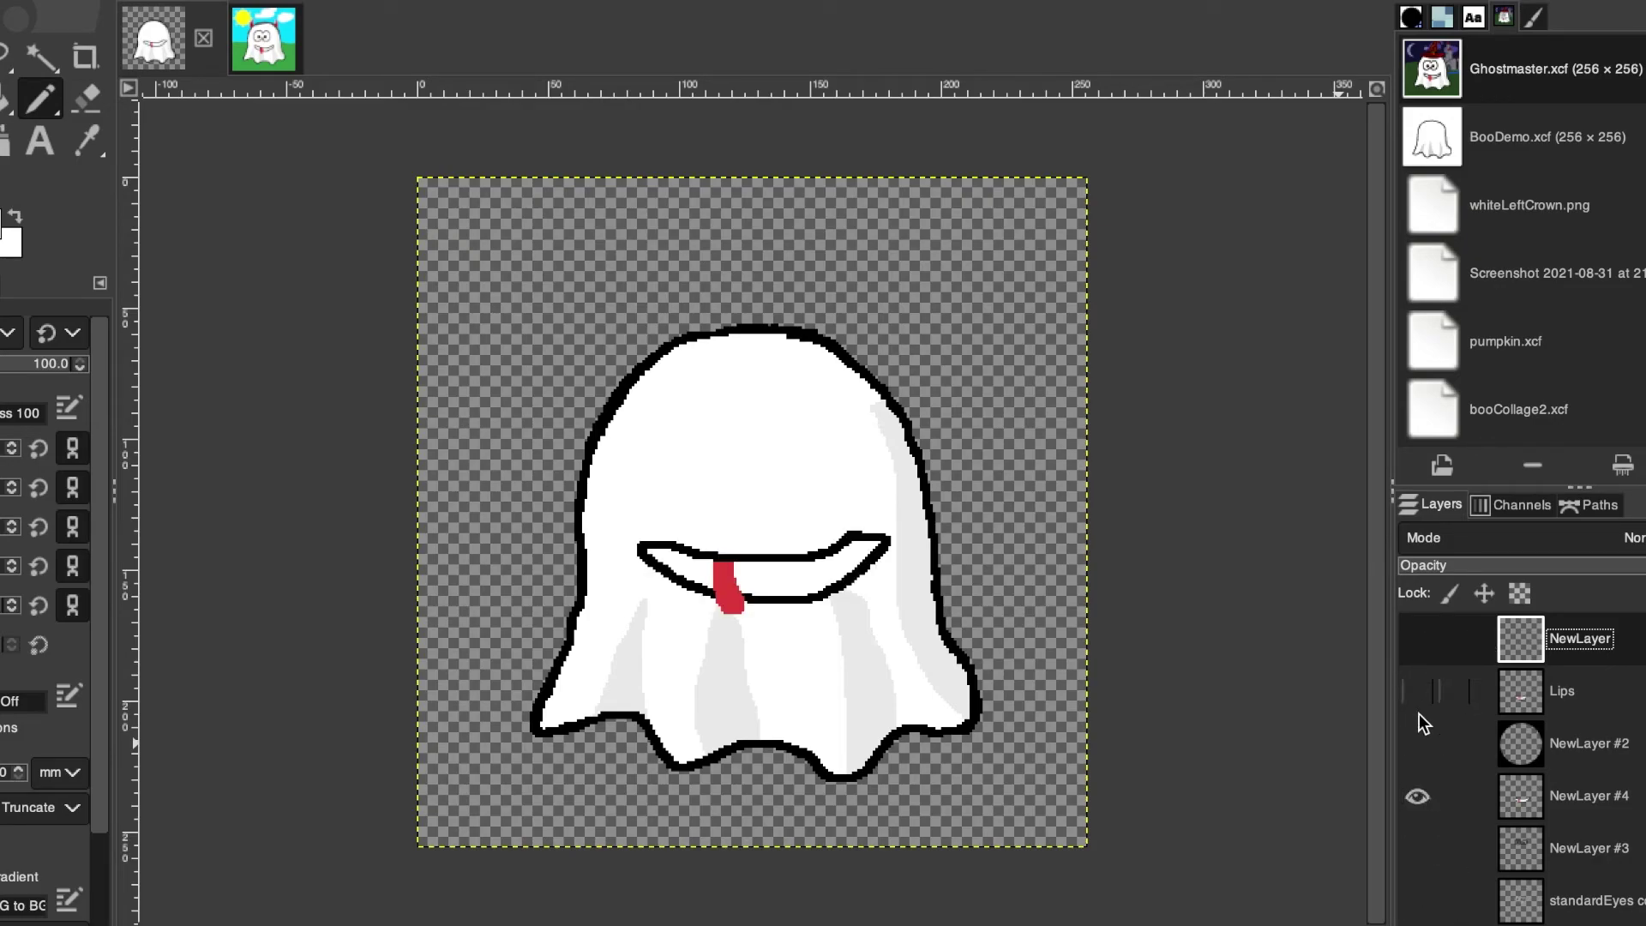
pyautogui.scroll(-3, 1434, 825)
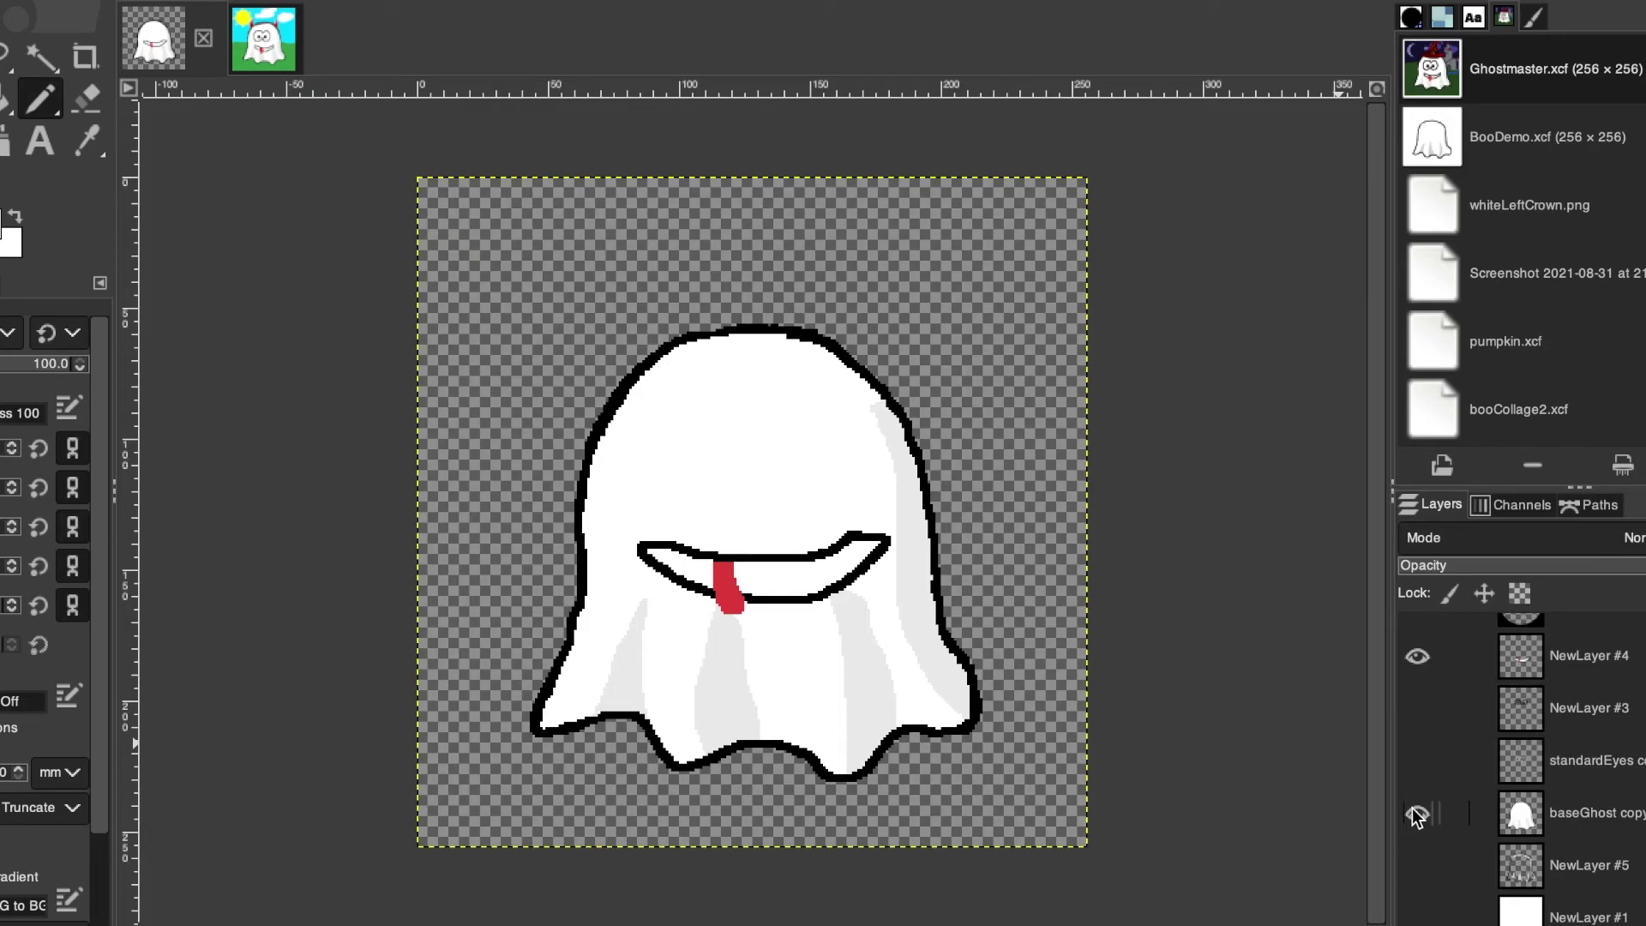
pyautogui.click(1418, 815)
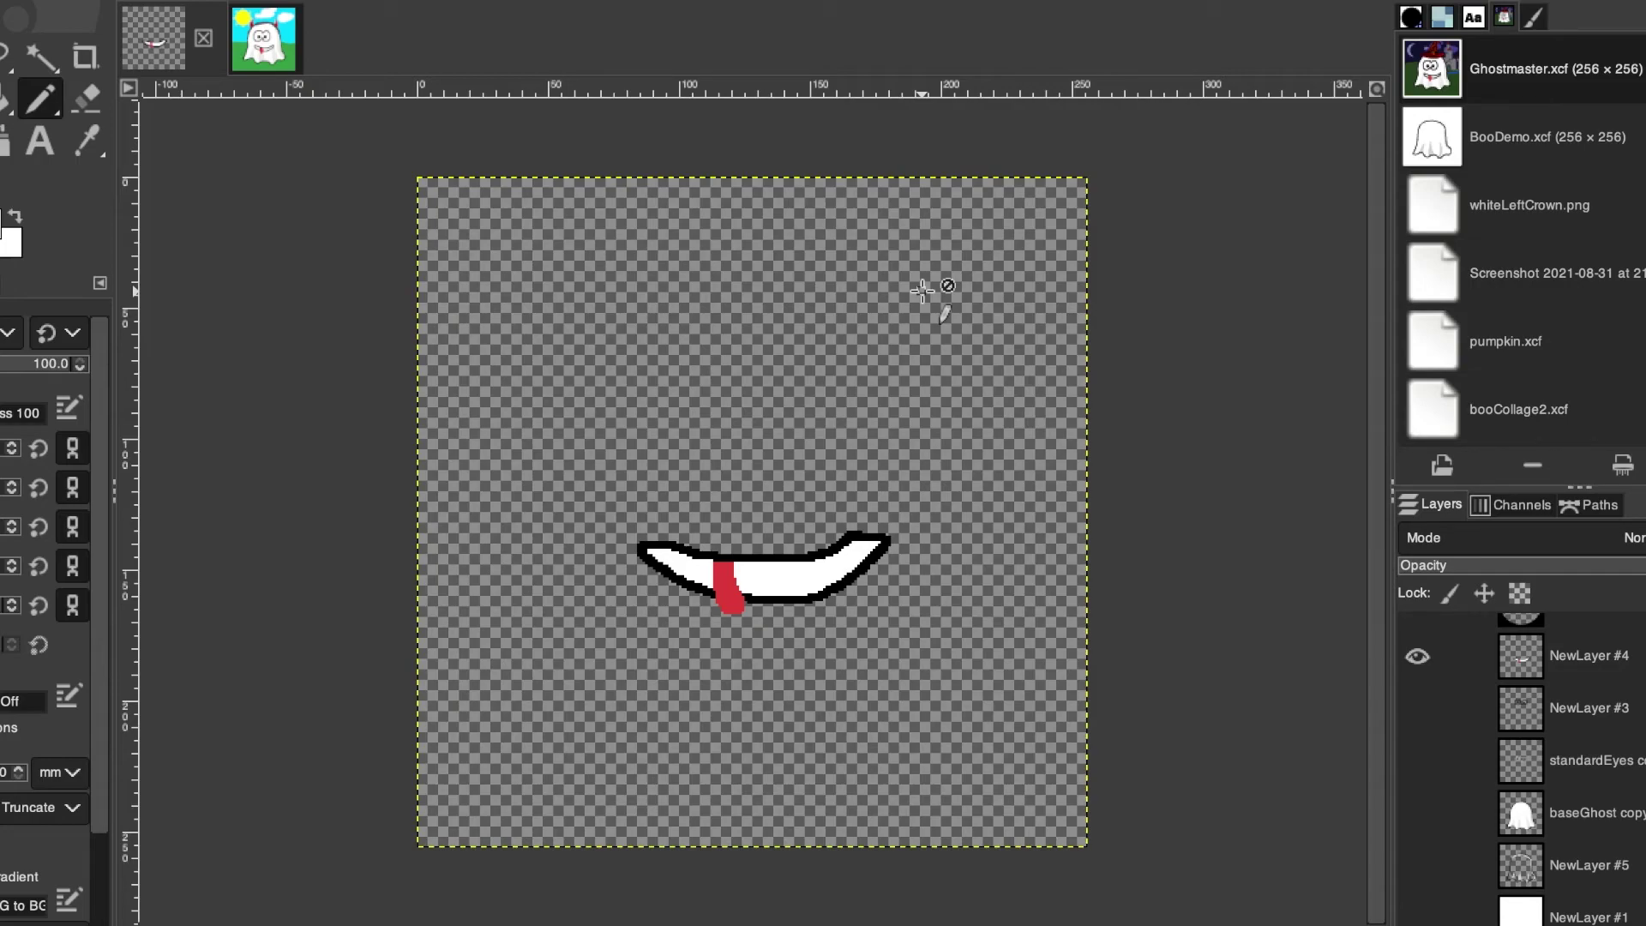
# Step: Isolate the standardEyes copy layer by hiding the NewLayer #4 mouth and the ghost base, and show the ghost base again
pyautogui.click(1418, 811)
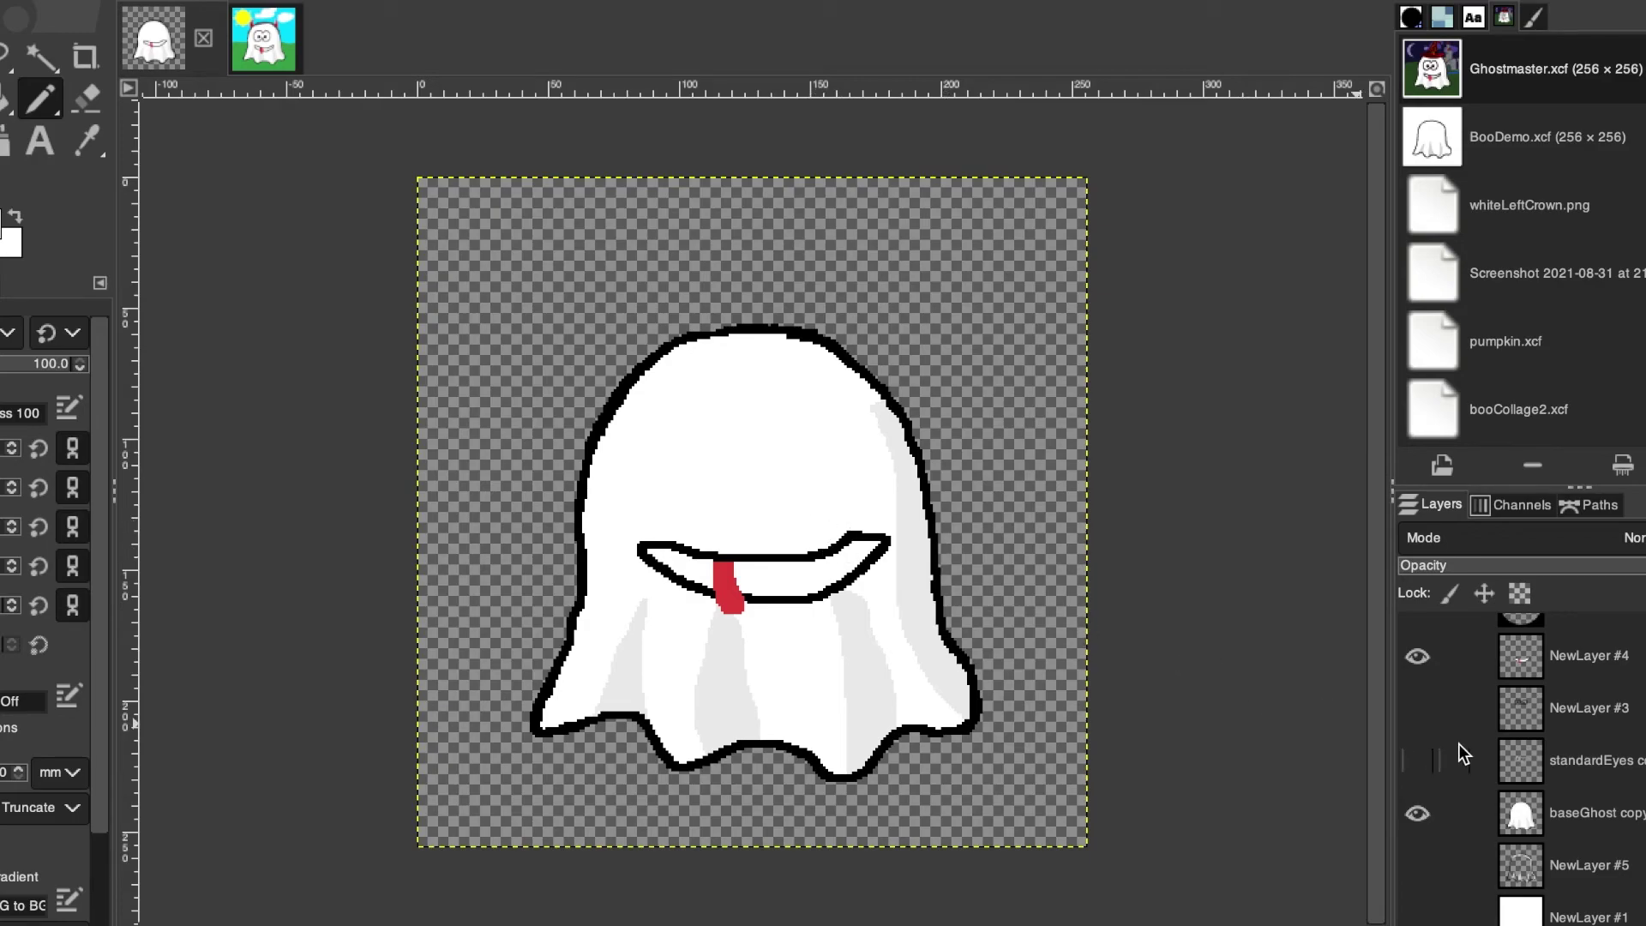
pyautogui.scroll(2, 1459, 743)
pyautogui.click(1417, 866)
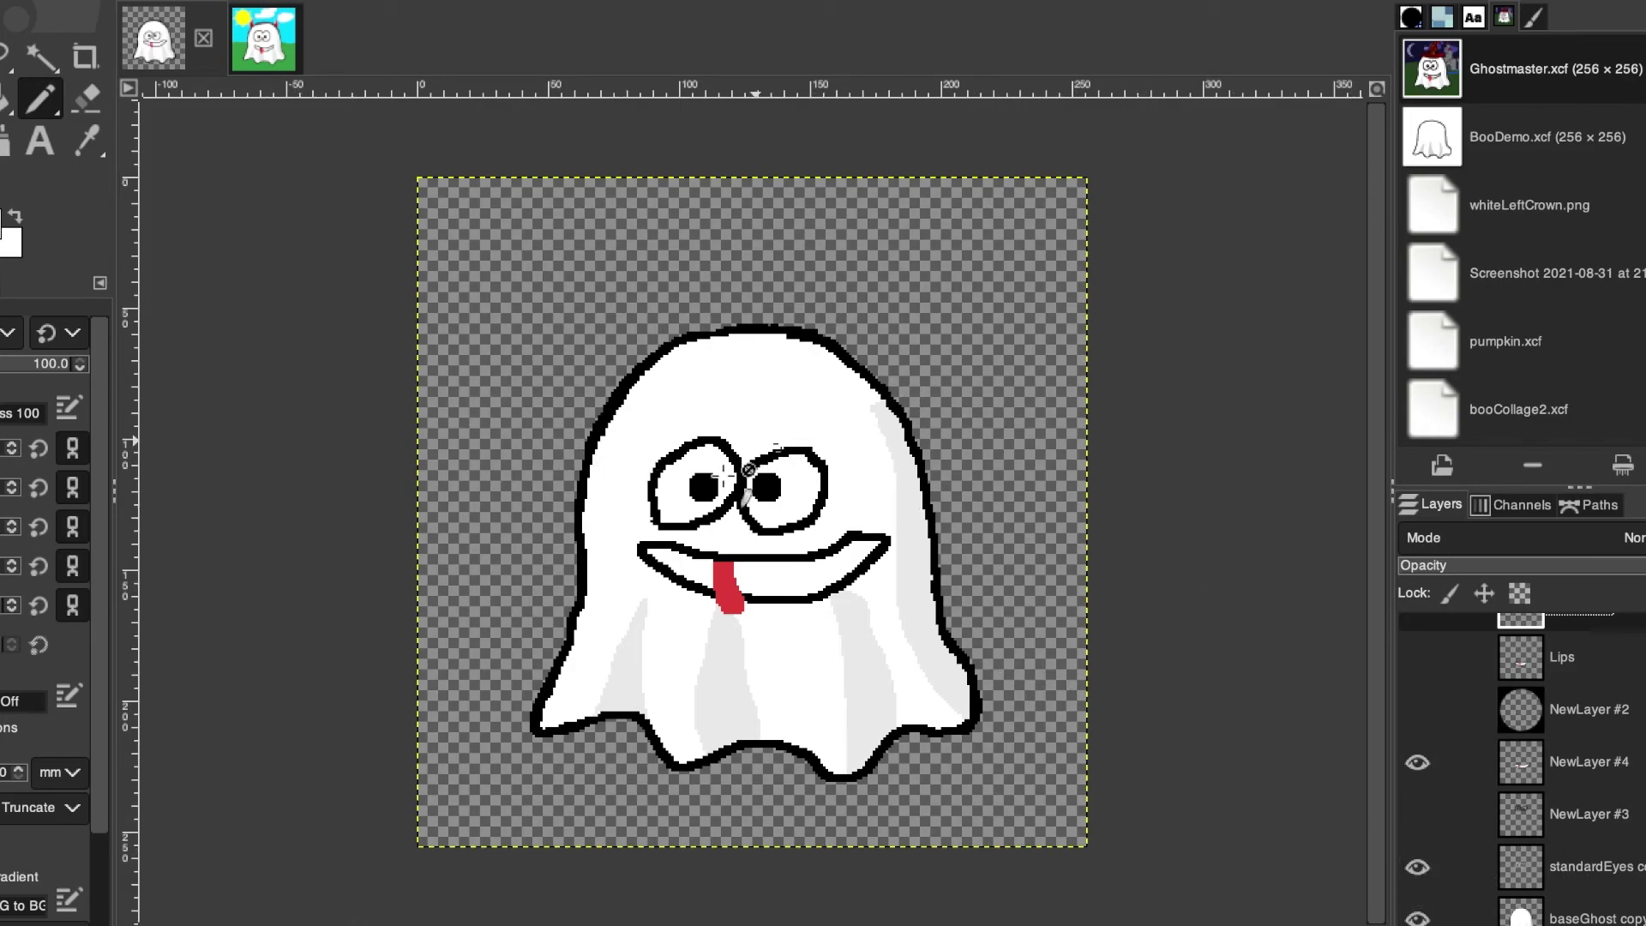
pyautogui.click(1414, 917)
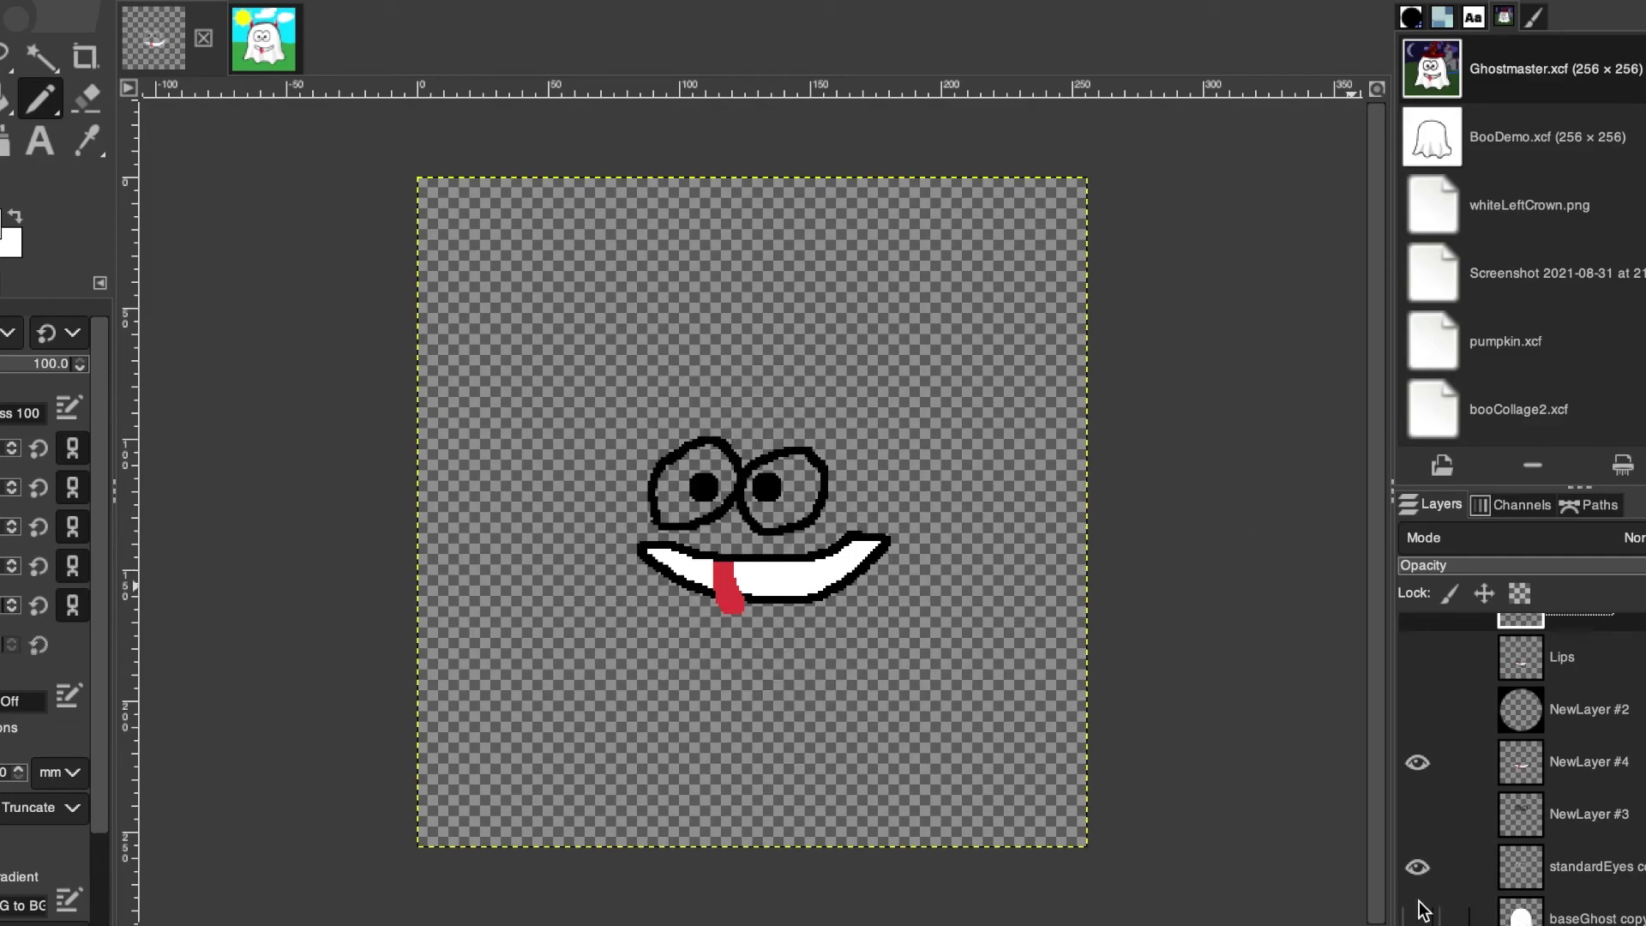
pyautogui.click(1417, 762)
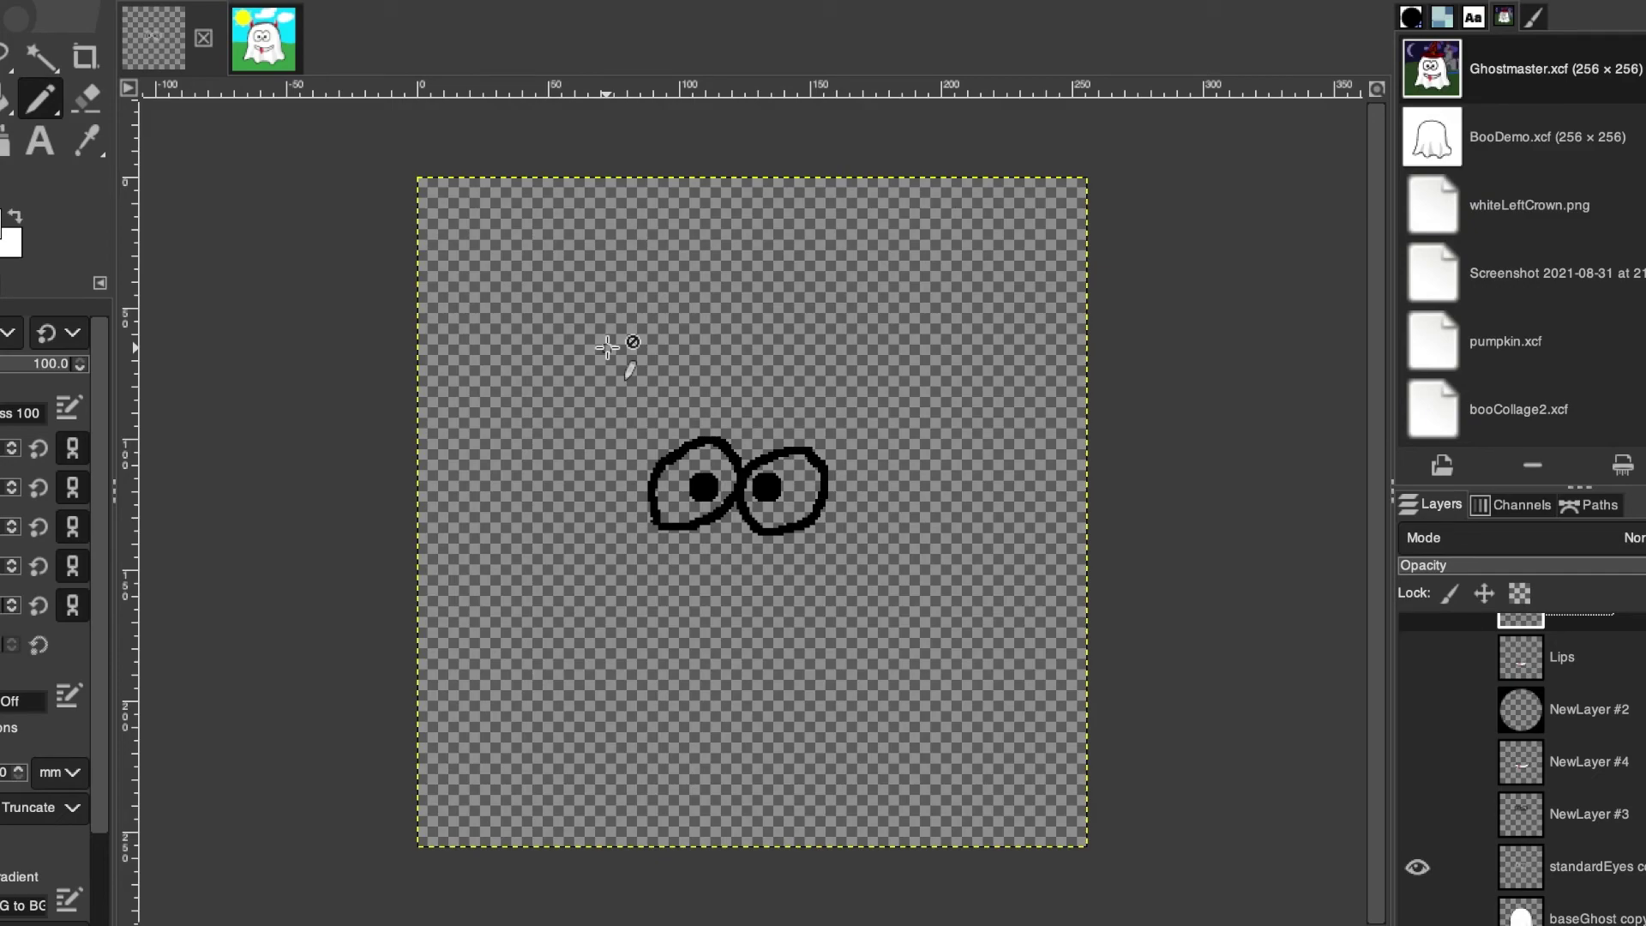
pyautogui.scroll(-2, 1545, 872)
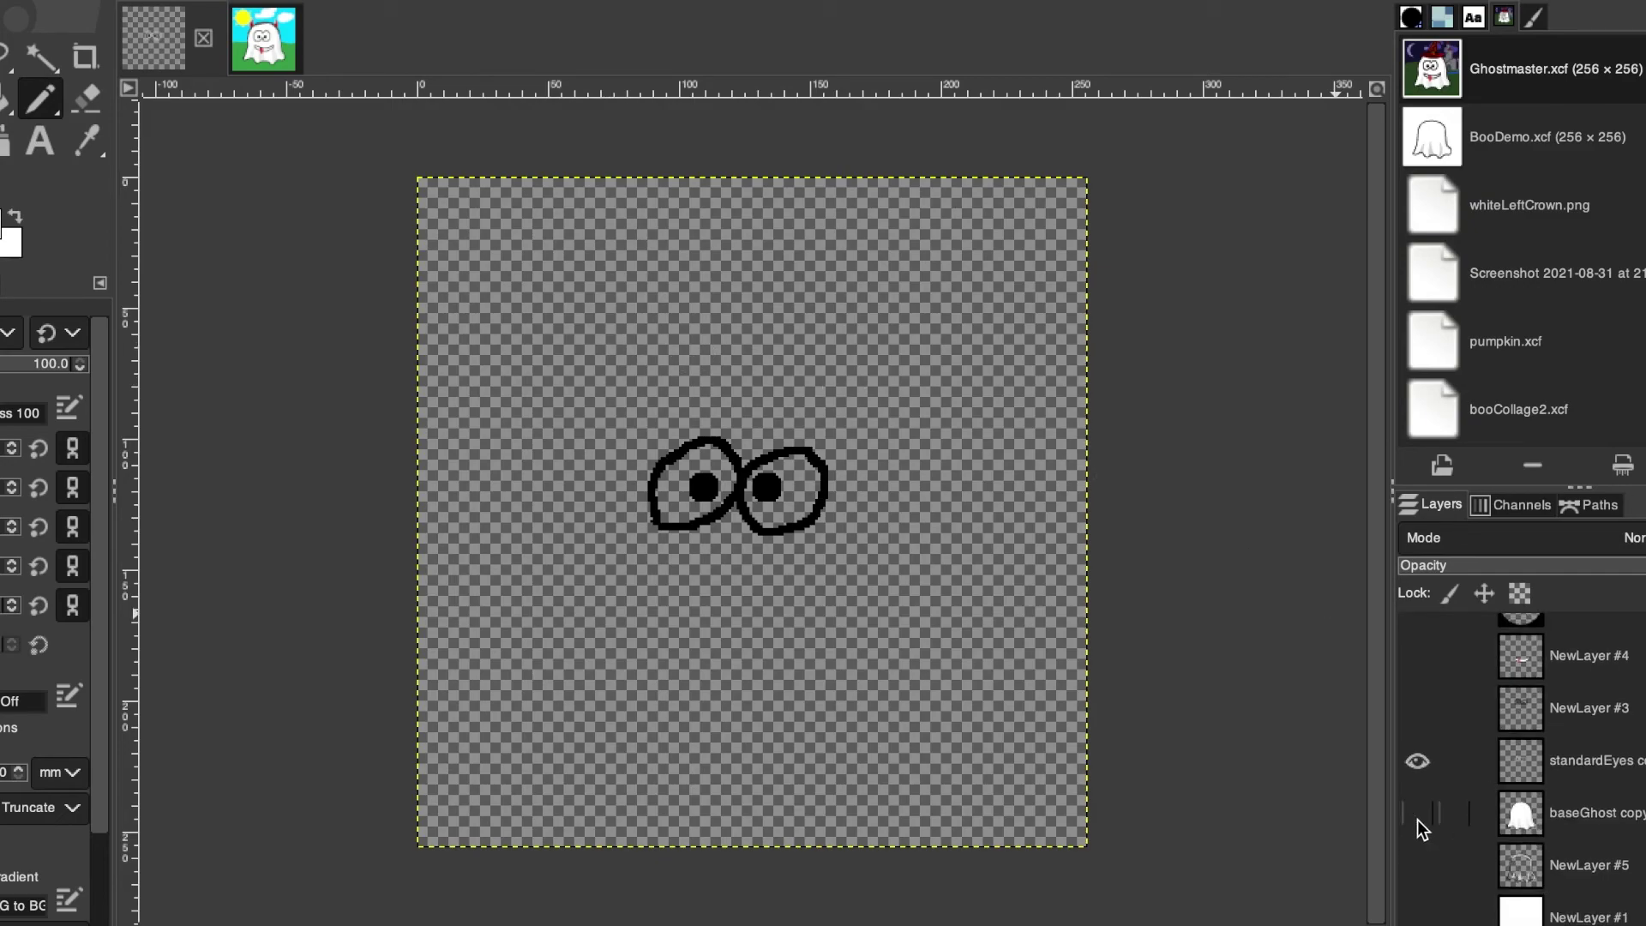
pyautogui.click(1419, 813)
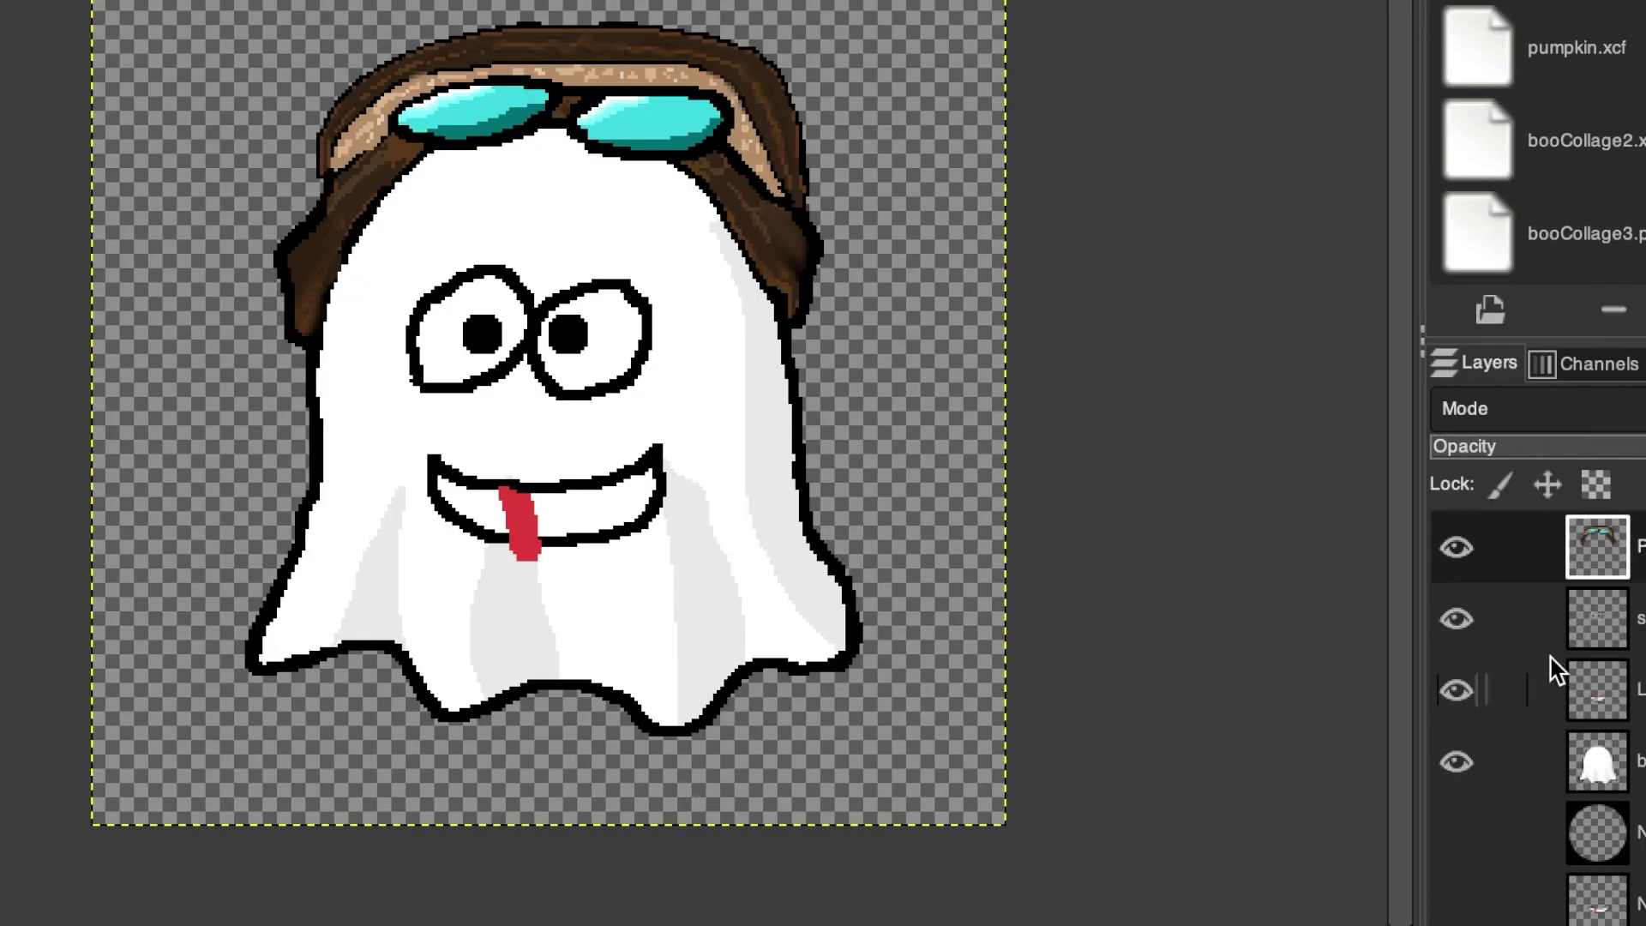
# Step: Hide the ghost base, lips and eyes layers, and export the brown goggled hat on its own as a transparent PNG
pyautogui.click(1466, 766)
pyautogui.click(1466, 700)
pyautogui.click(1471, 633)
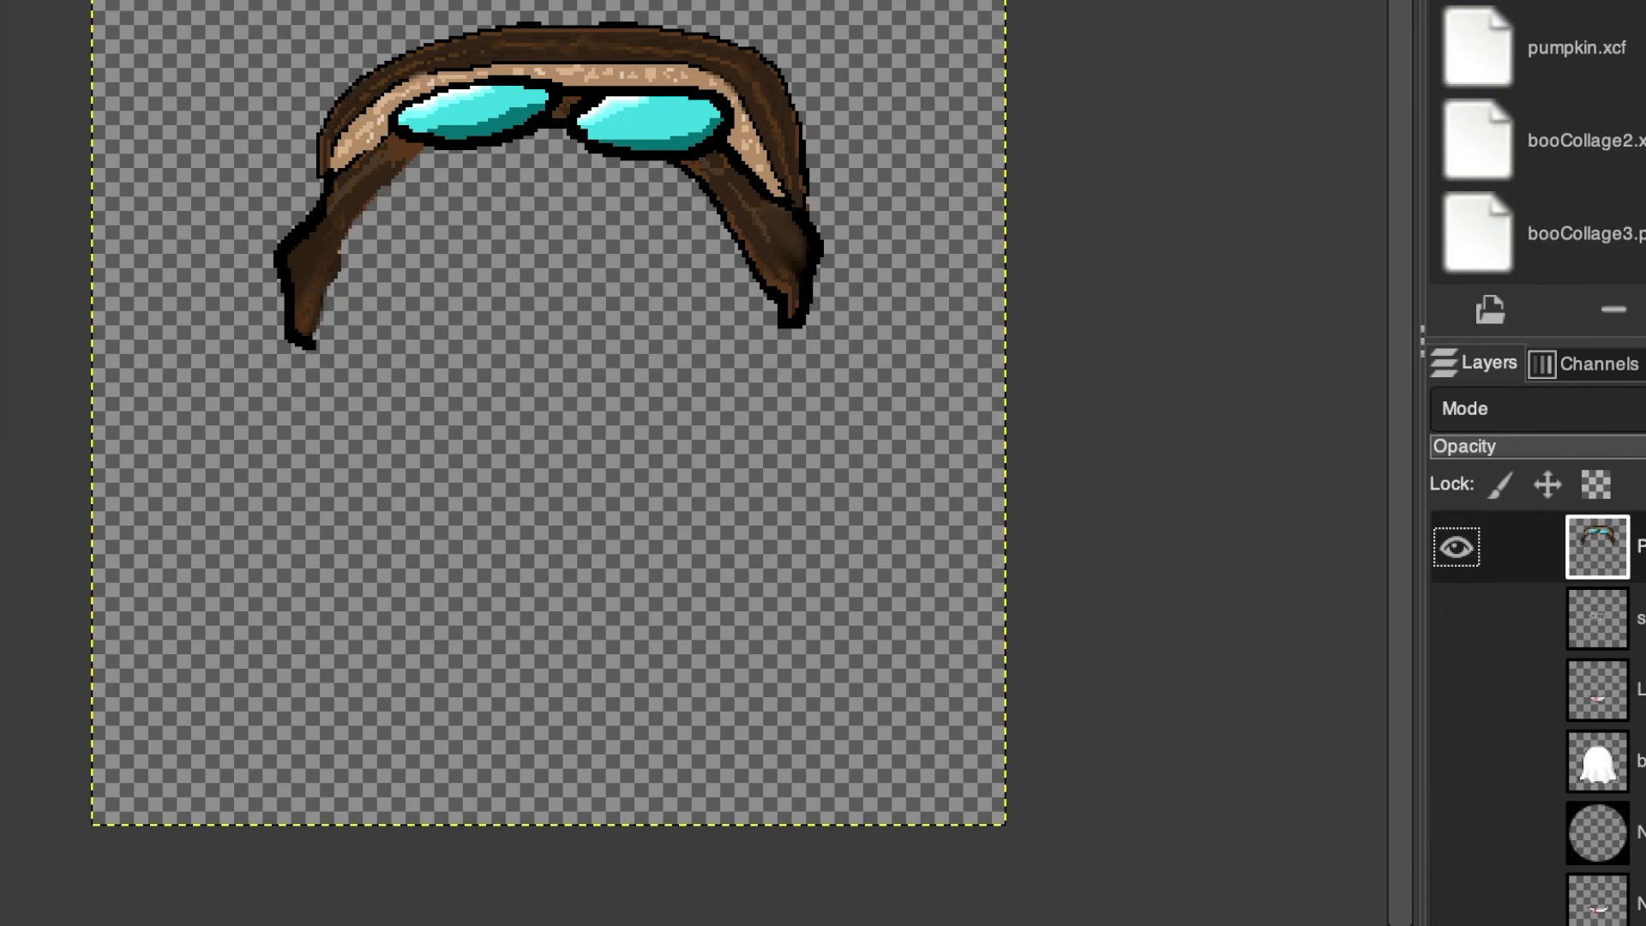
pyautogui.hotkey('ctrl', 'shift', 'e')
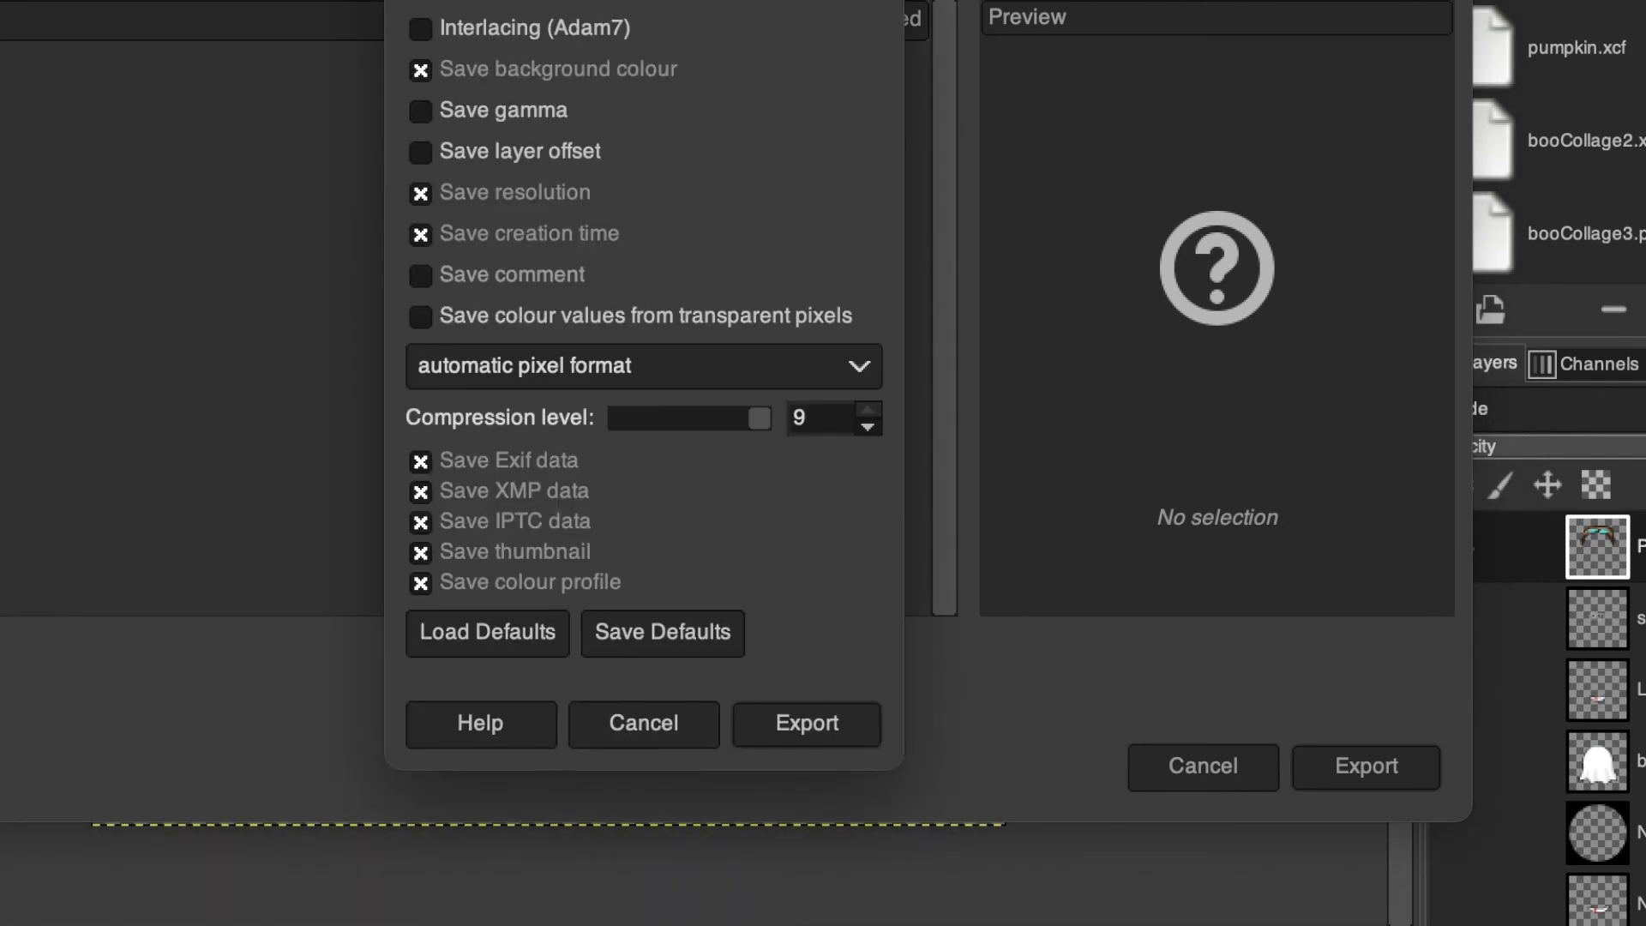
pyautogui.press('Return')
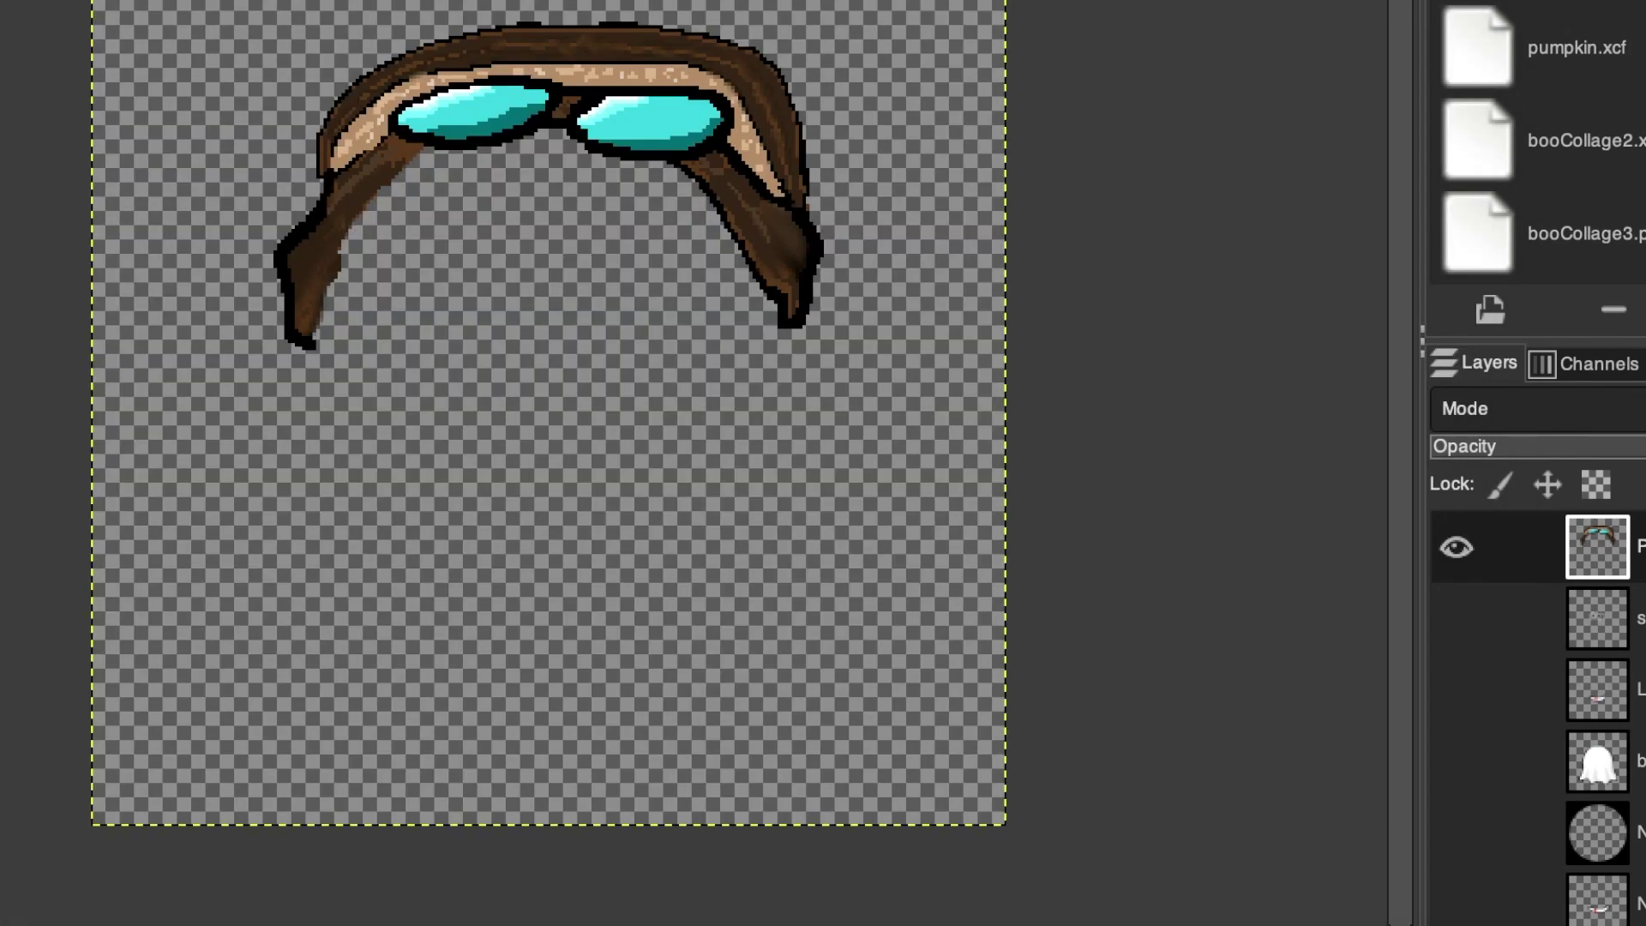